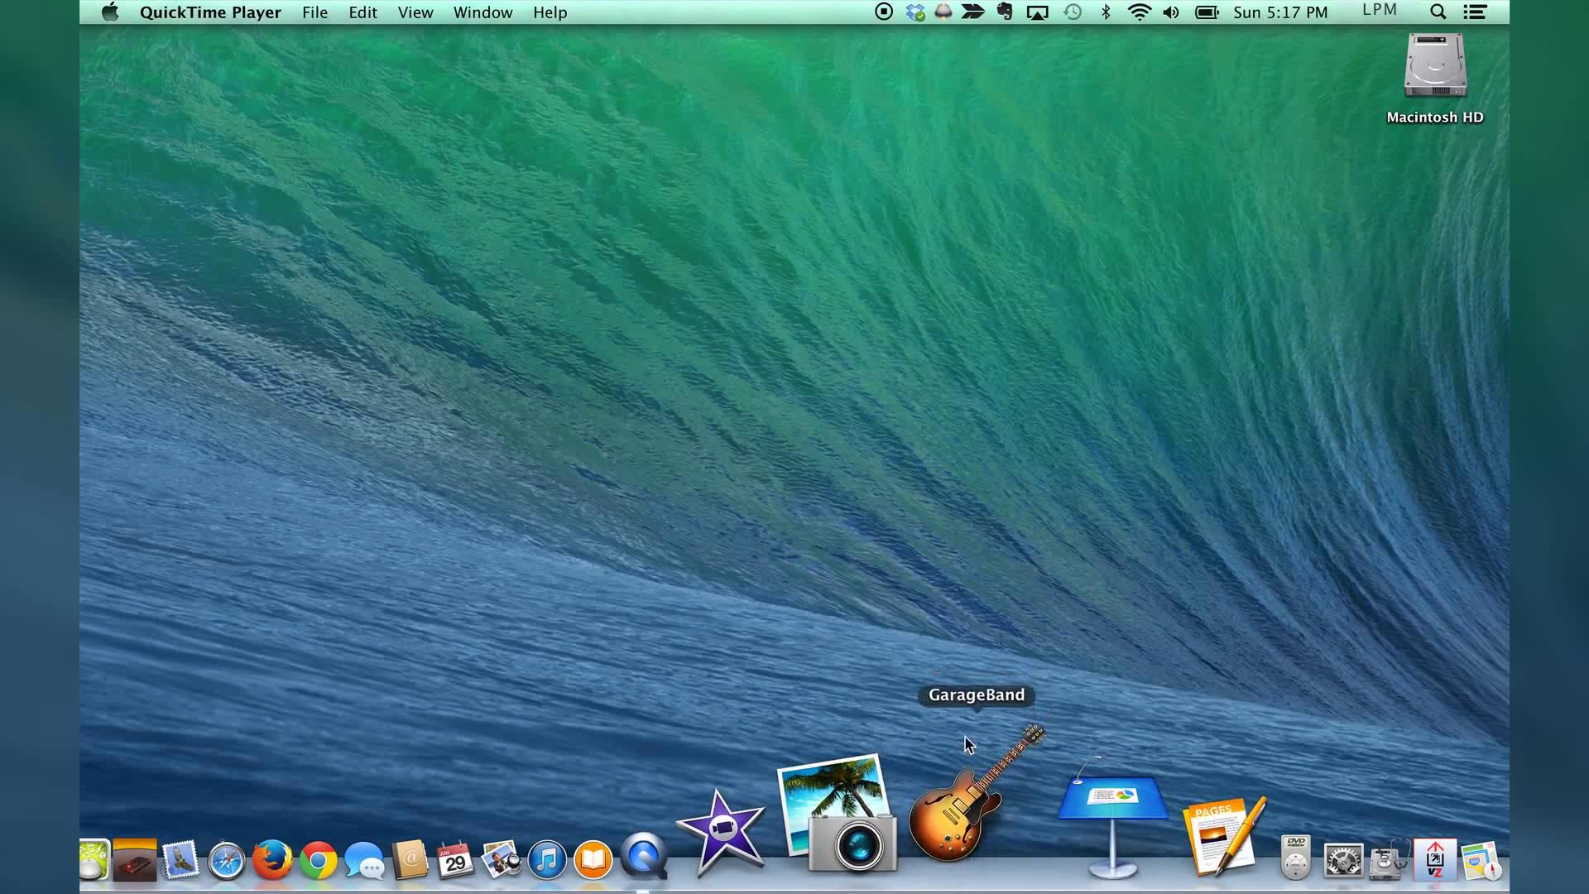
# Step: Launch GarageBand and create an Empty Project with a Classic Electric Piano software-instrument track
pyautogui.click(965, 739)
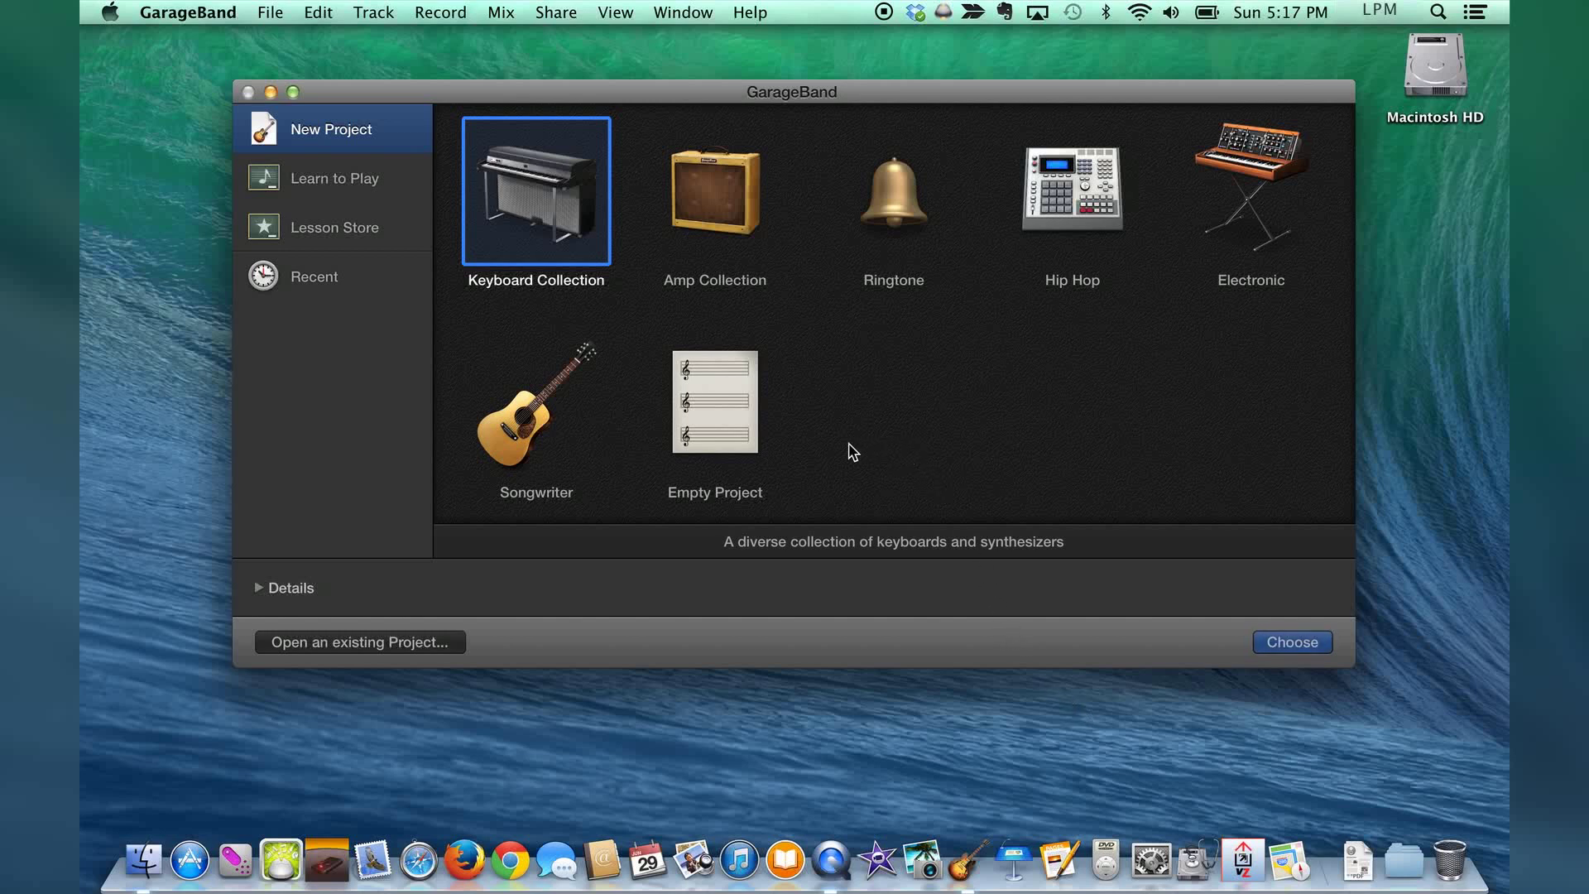
pyautogui.click(729, 419)
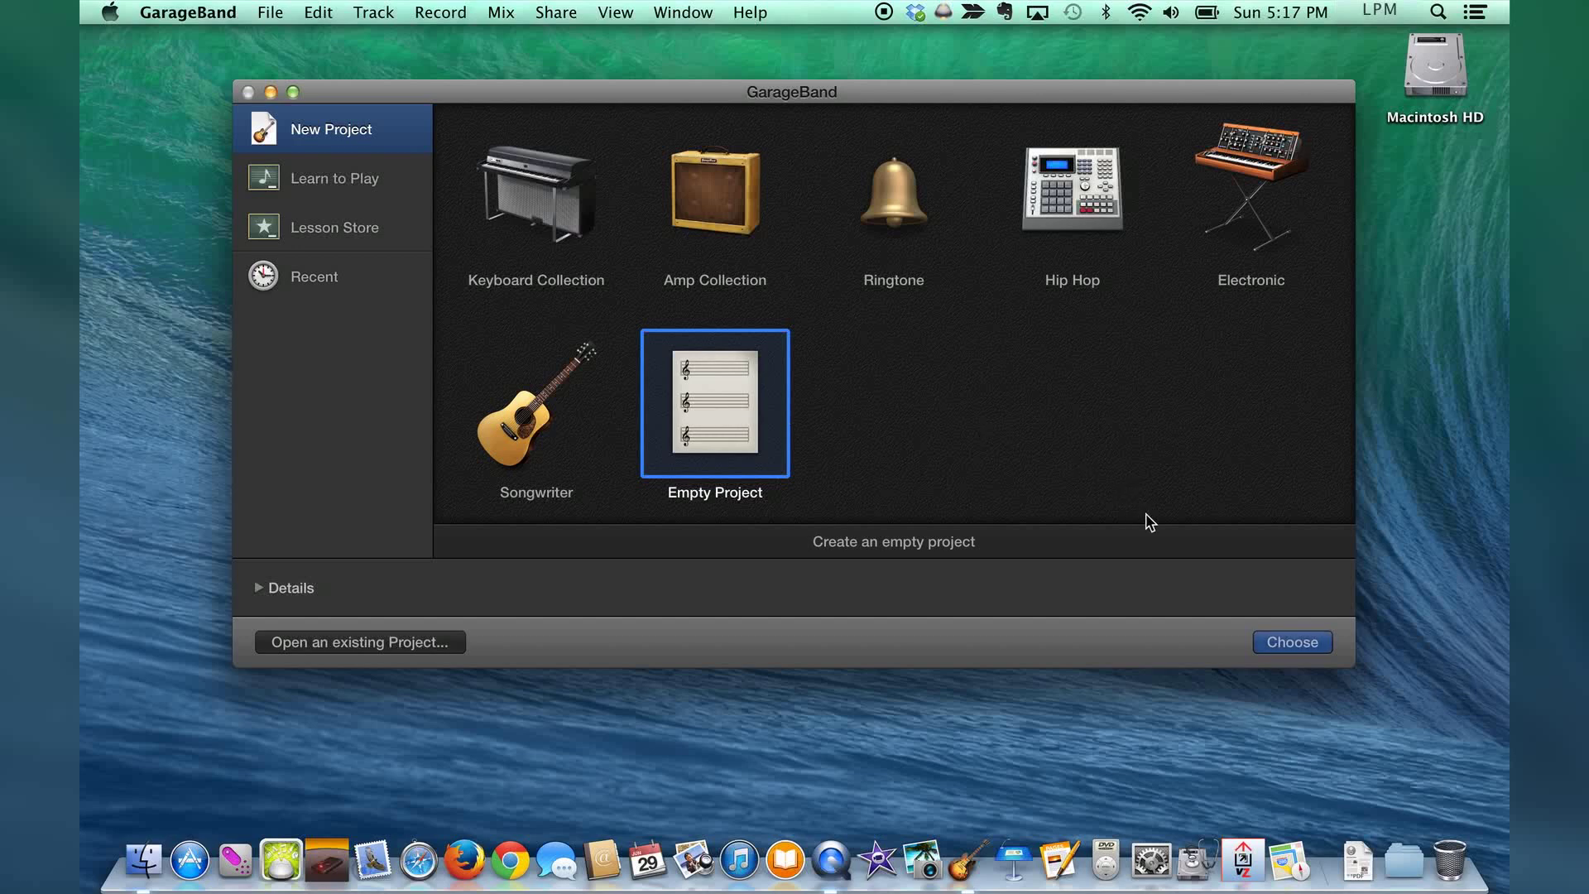
pyautogui.click(1284, 643)
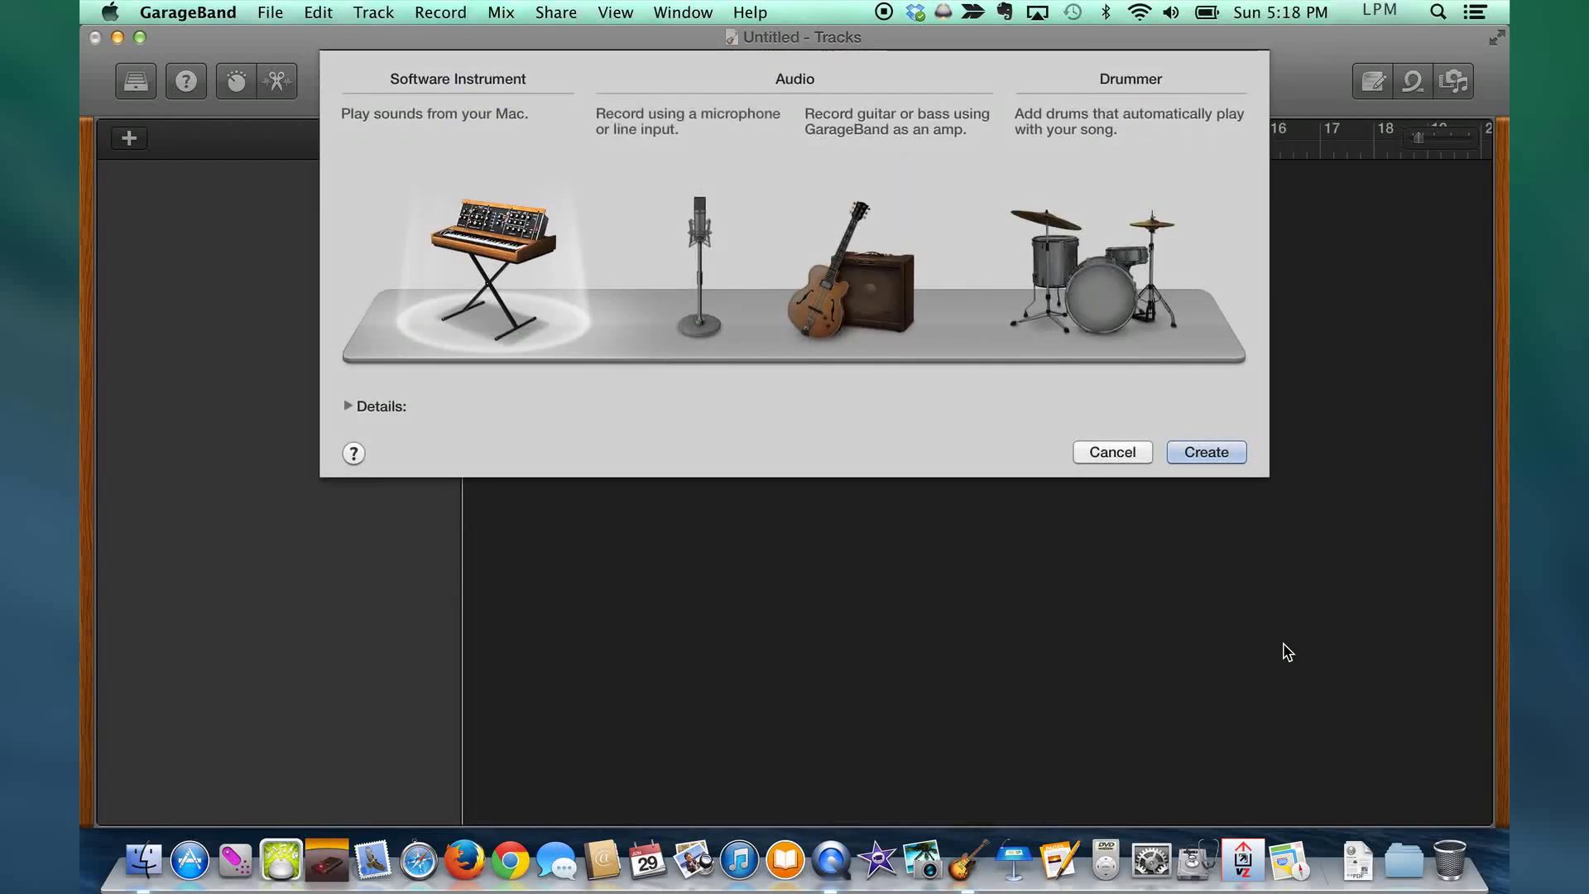
pyautogui.click(1216, 451)
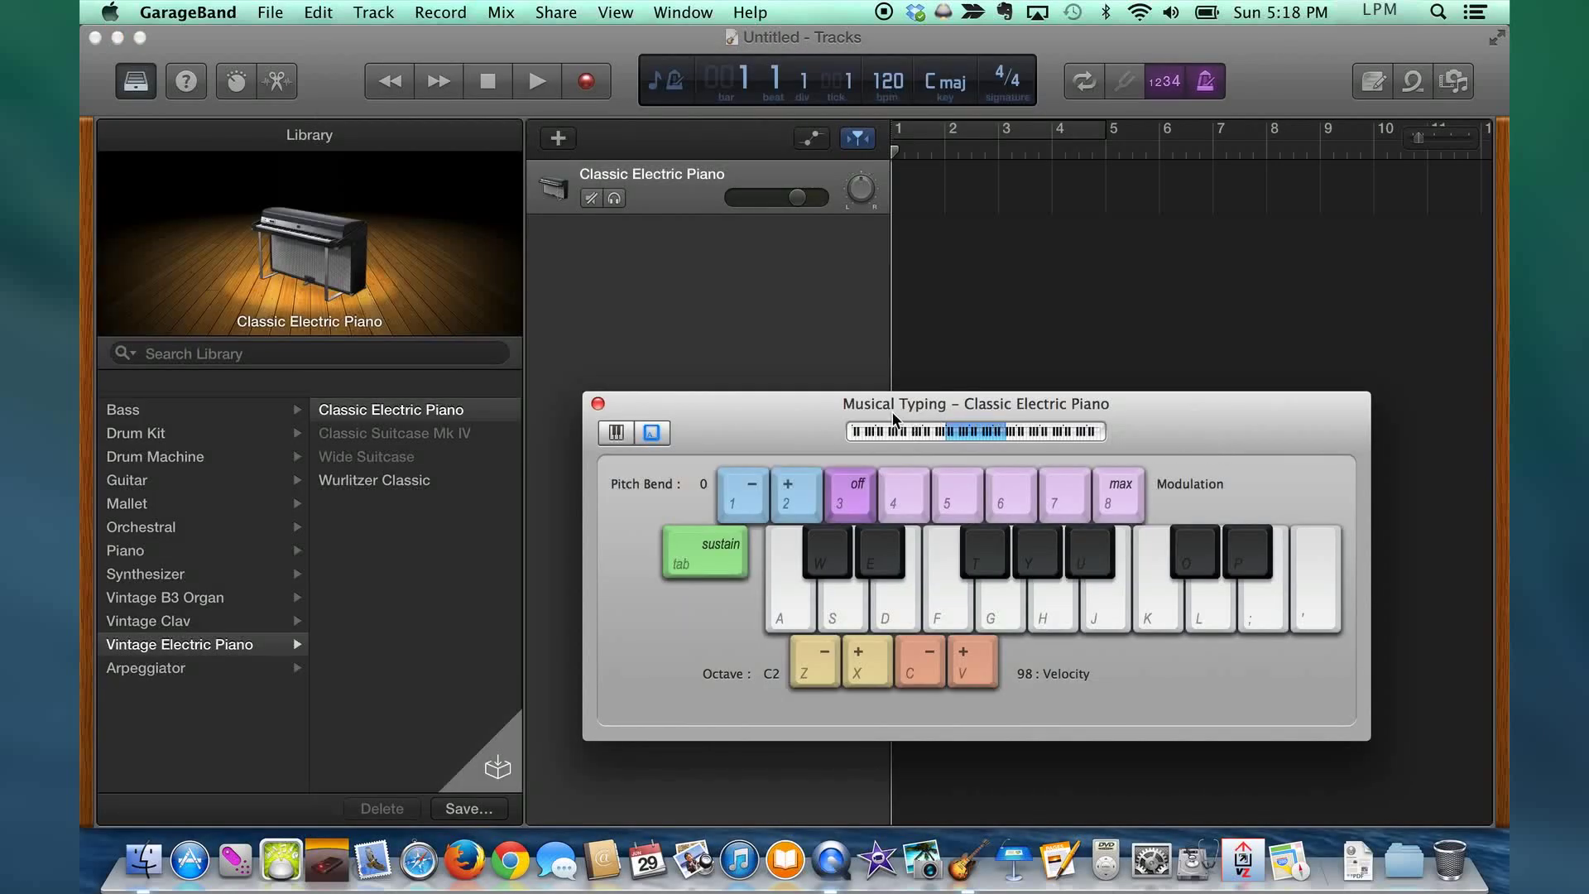
# Step: Close the Musical Typing keyboard window, leaving the Classic Electric Piano track
pyautogui.click(597, 403)
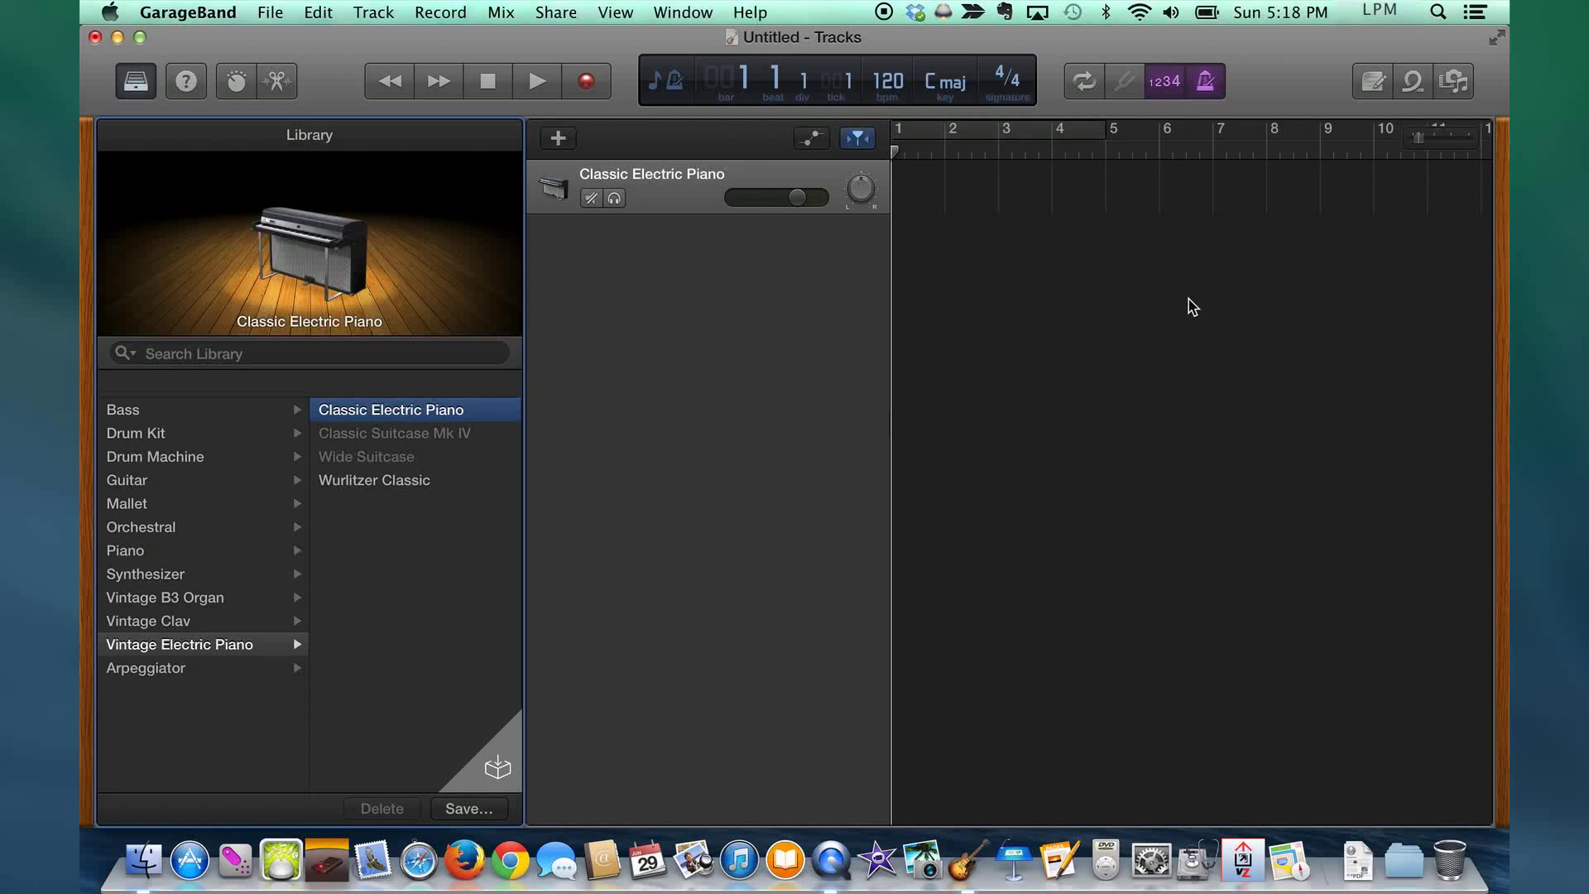
# Step: Open the Media Browser and list all songs in the iTunes library
pyautogui.click(1458, 85)
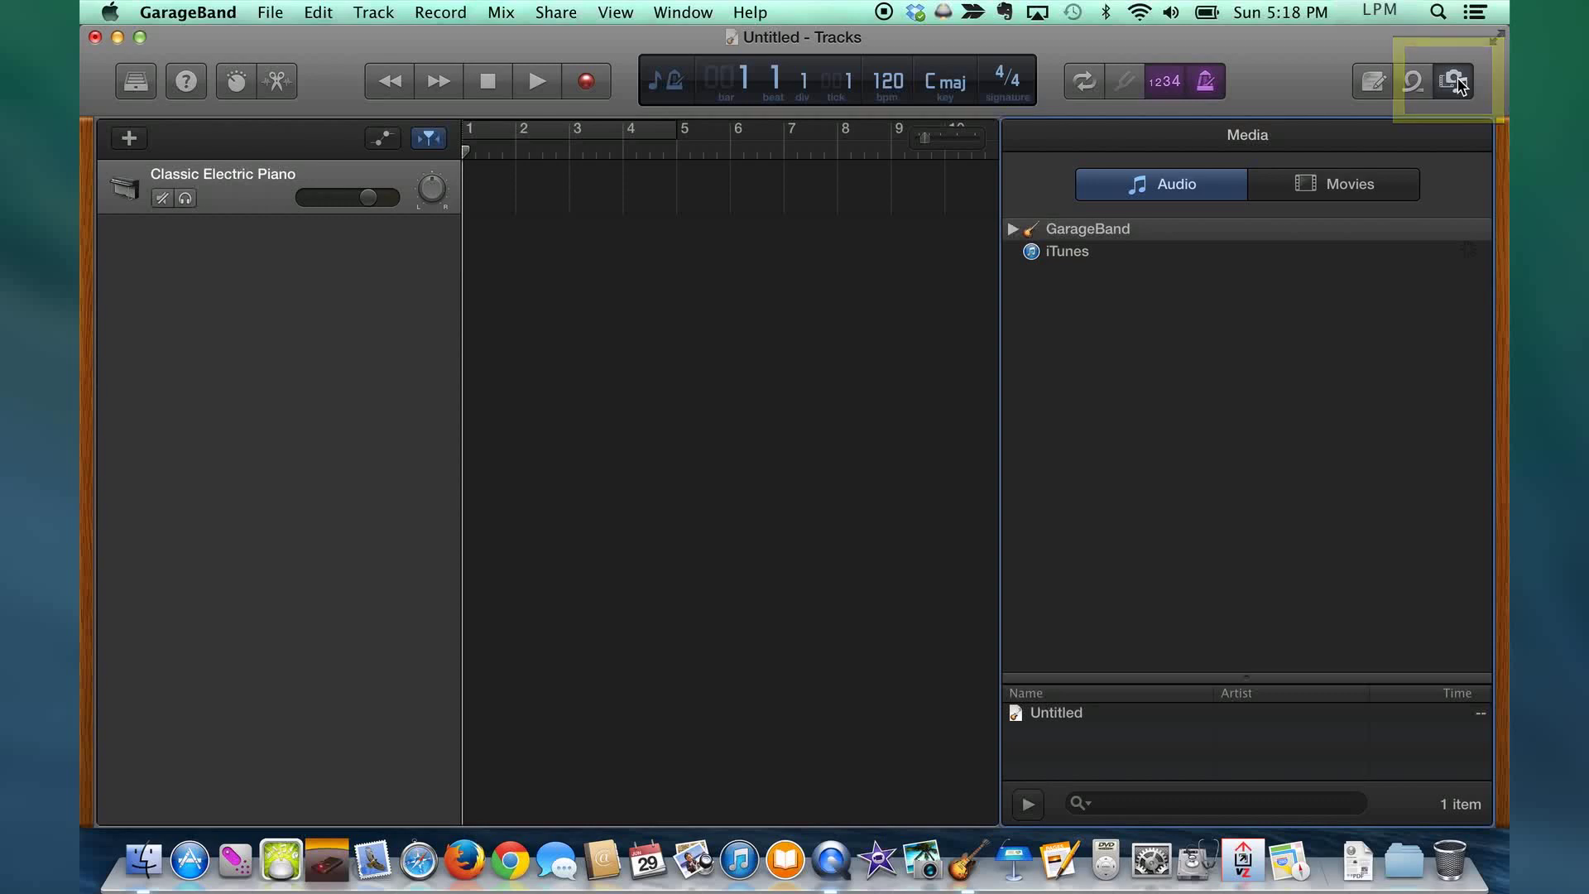
pyautogui.doubleClick(1241, 253)
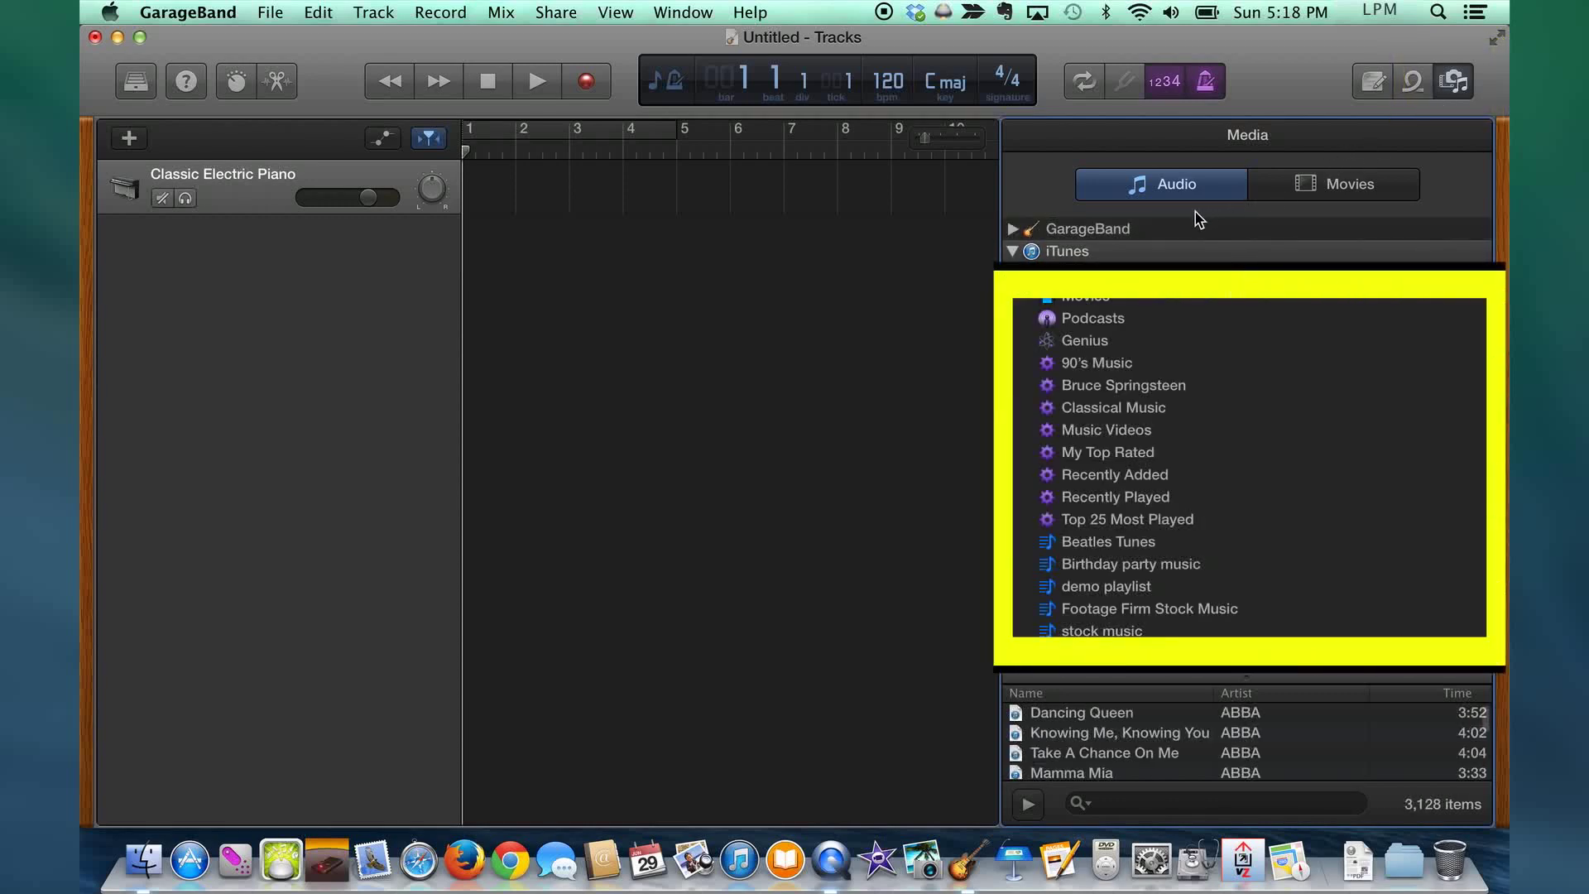
pyautogui.click(1091, 251)
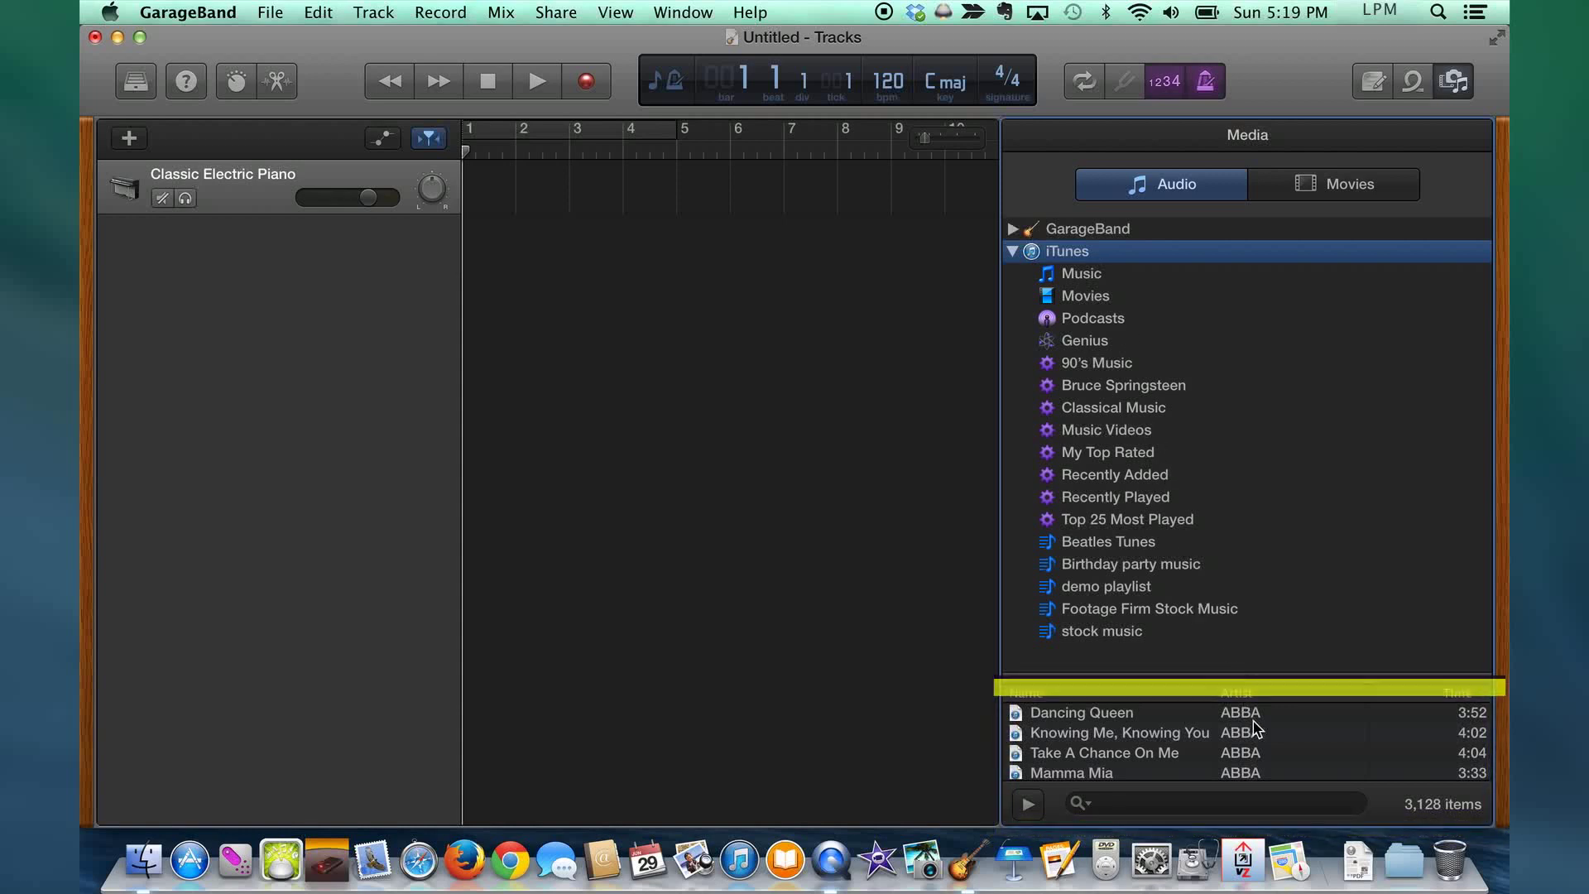
pyautogui.scroll(-10, 1255, 728)
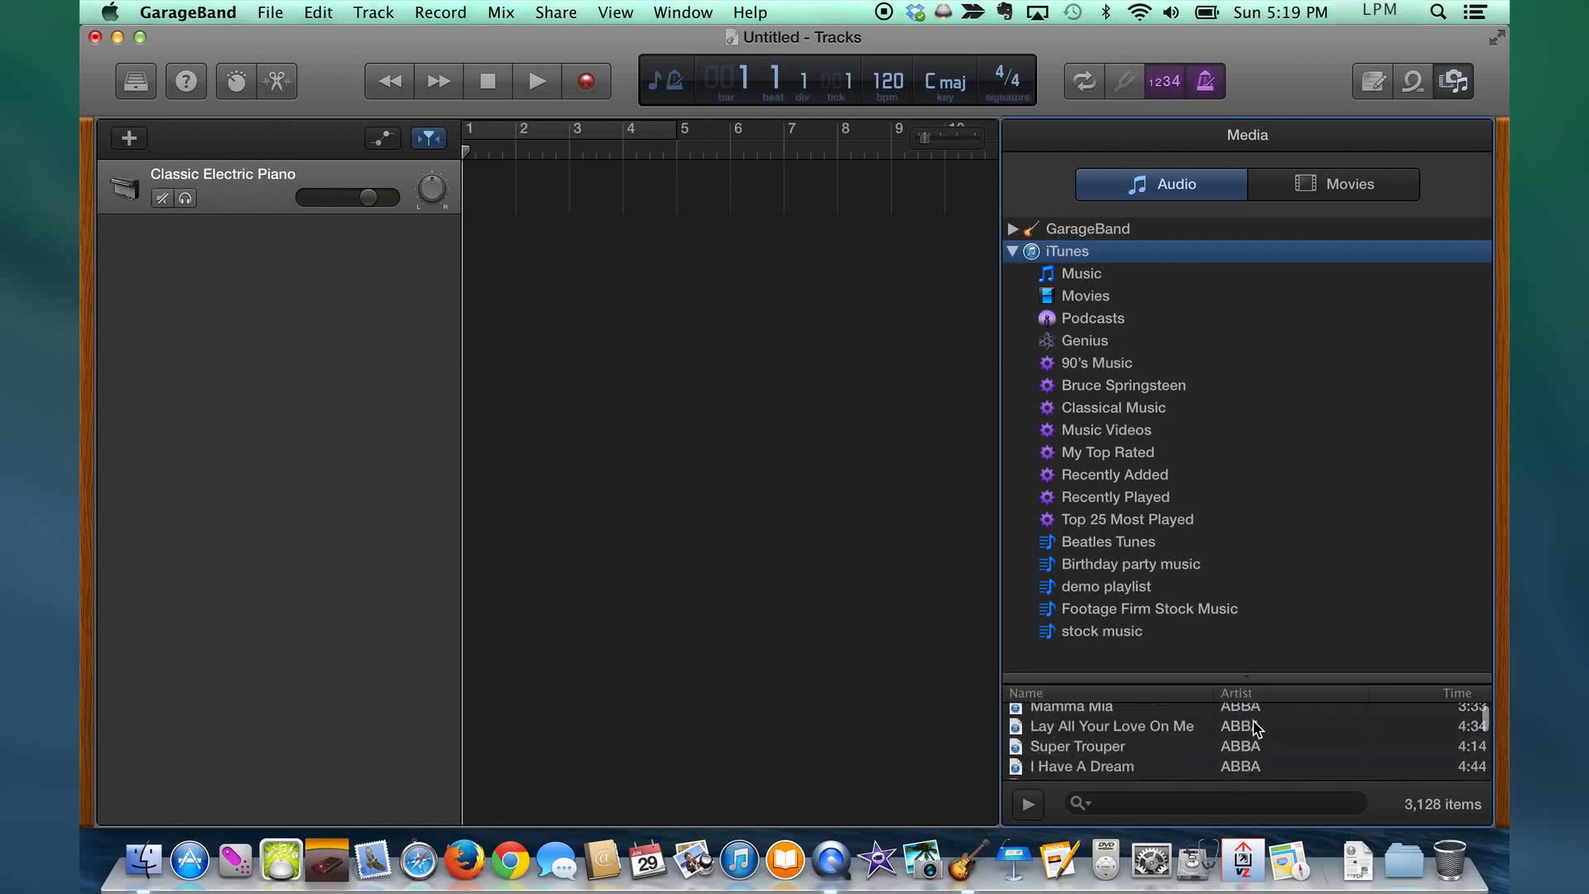
pyautogui.scroll(-8, 1256, 728)
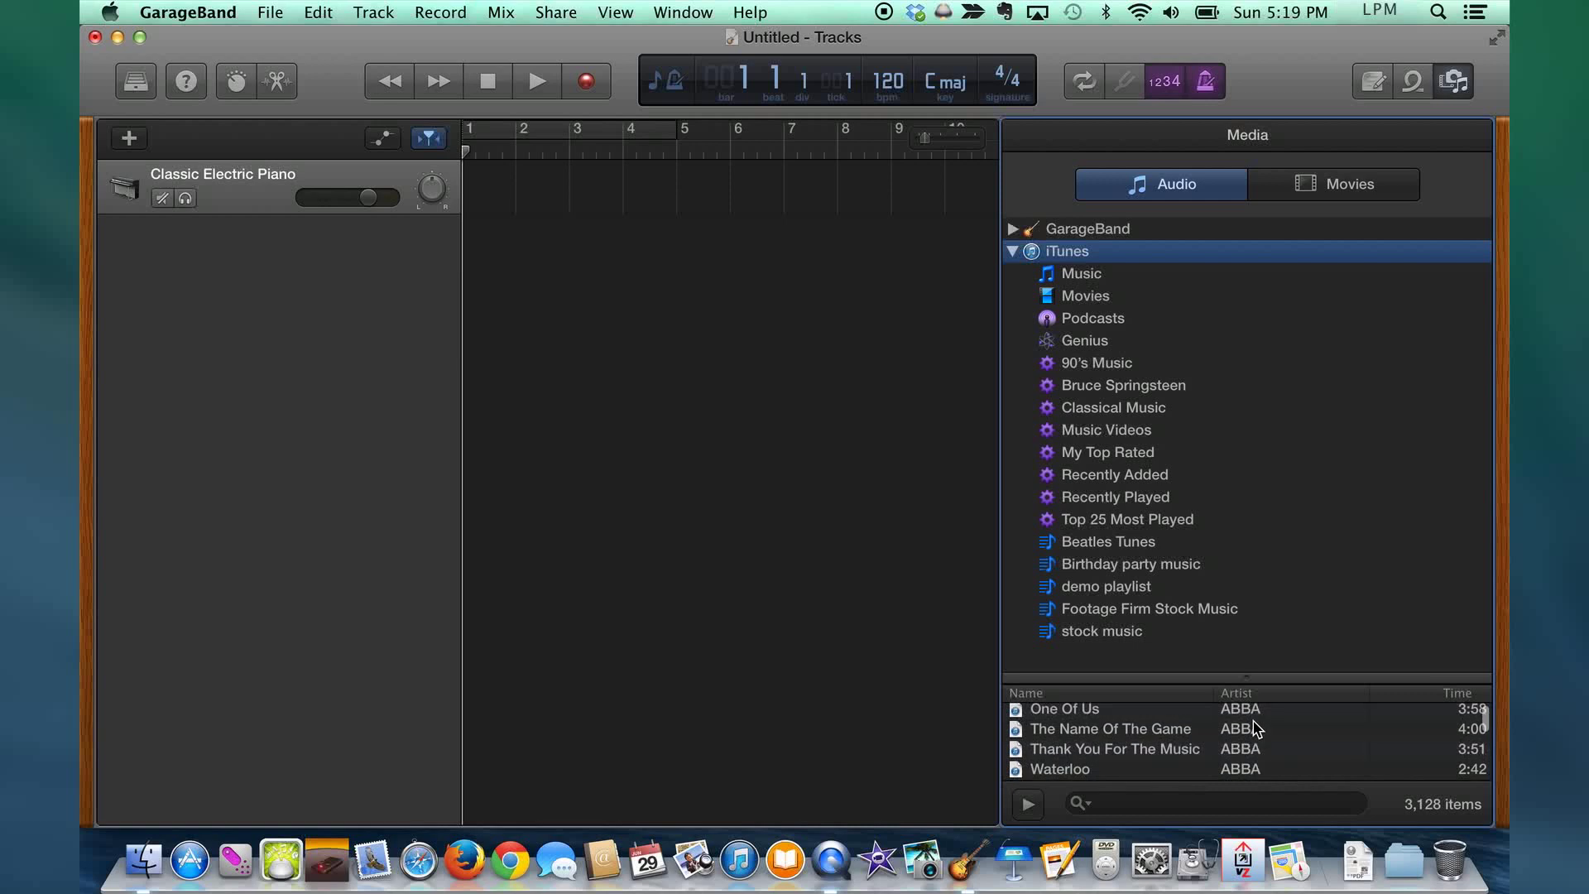
pyautogui.scroll(-2, 1255, 728)
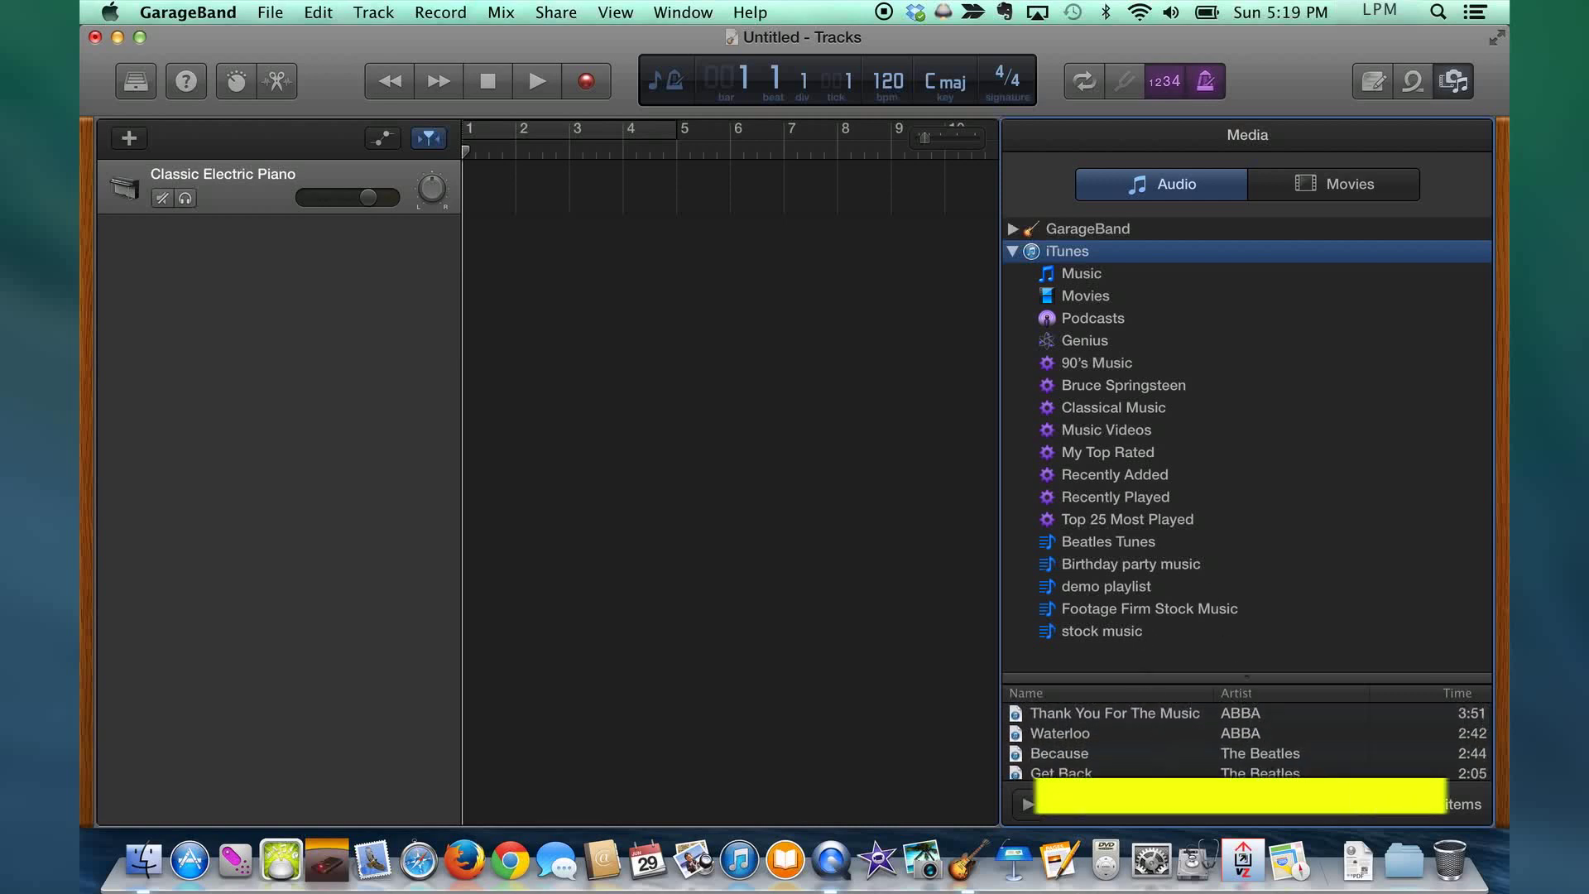
# Step: Search the audio library for 'Jungle life' and select 'Jungle life at night'
pyautogui.click(1145, 804)
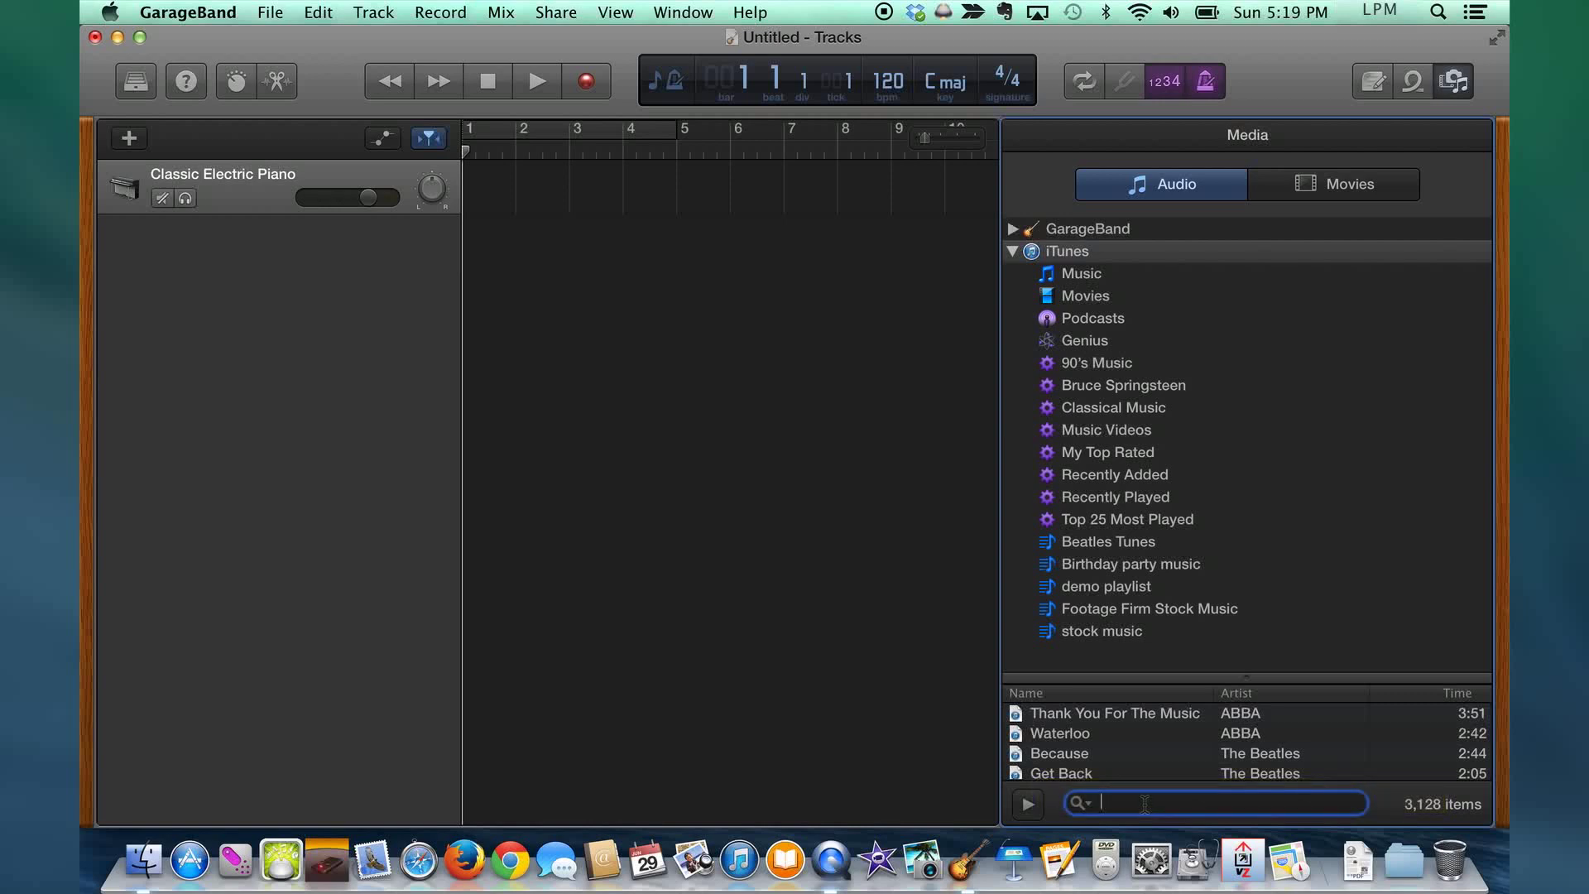
pyautogui.write('Jun')
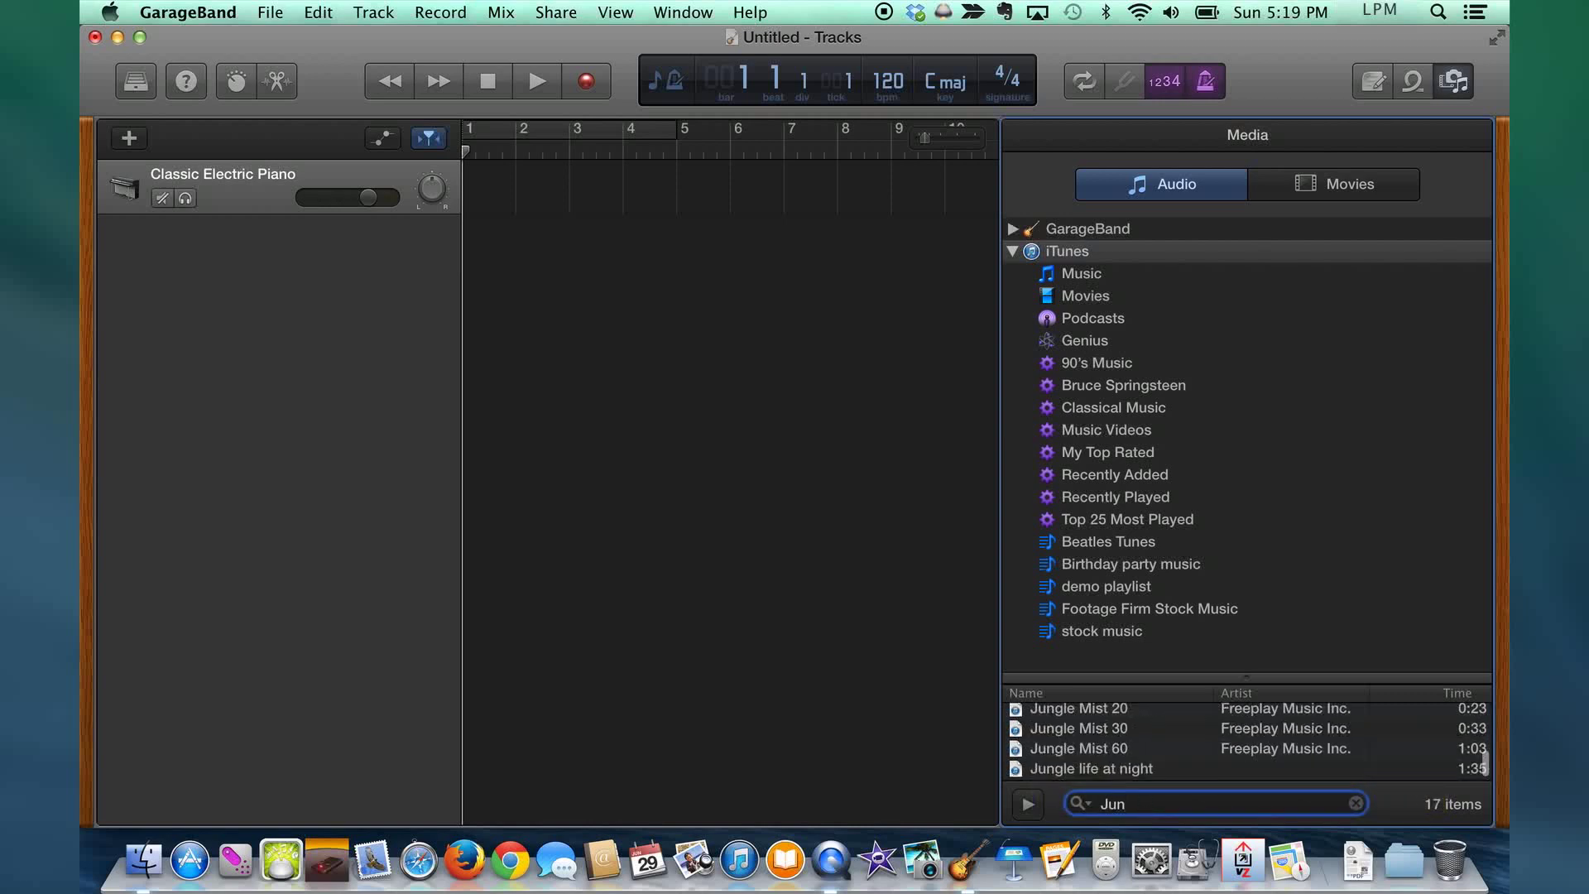
pyautogui.write('gle life')
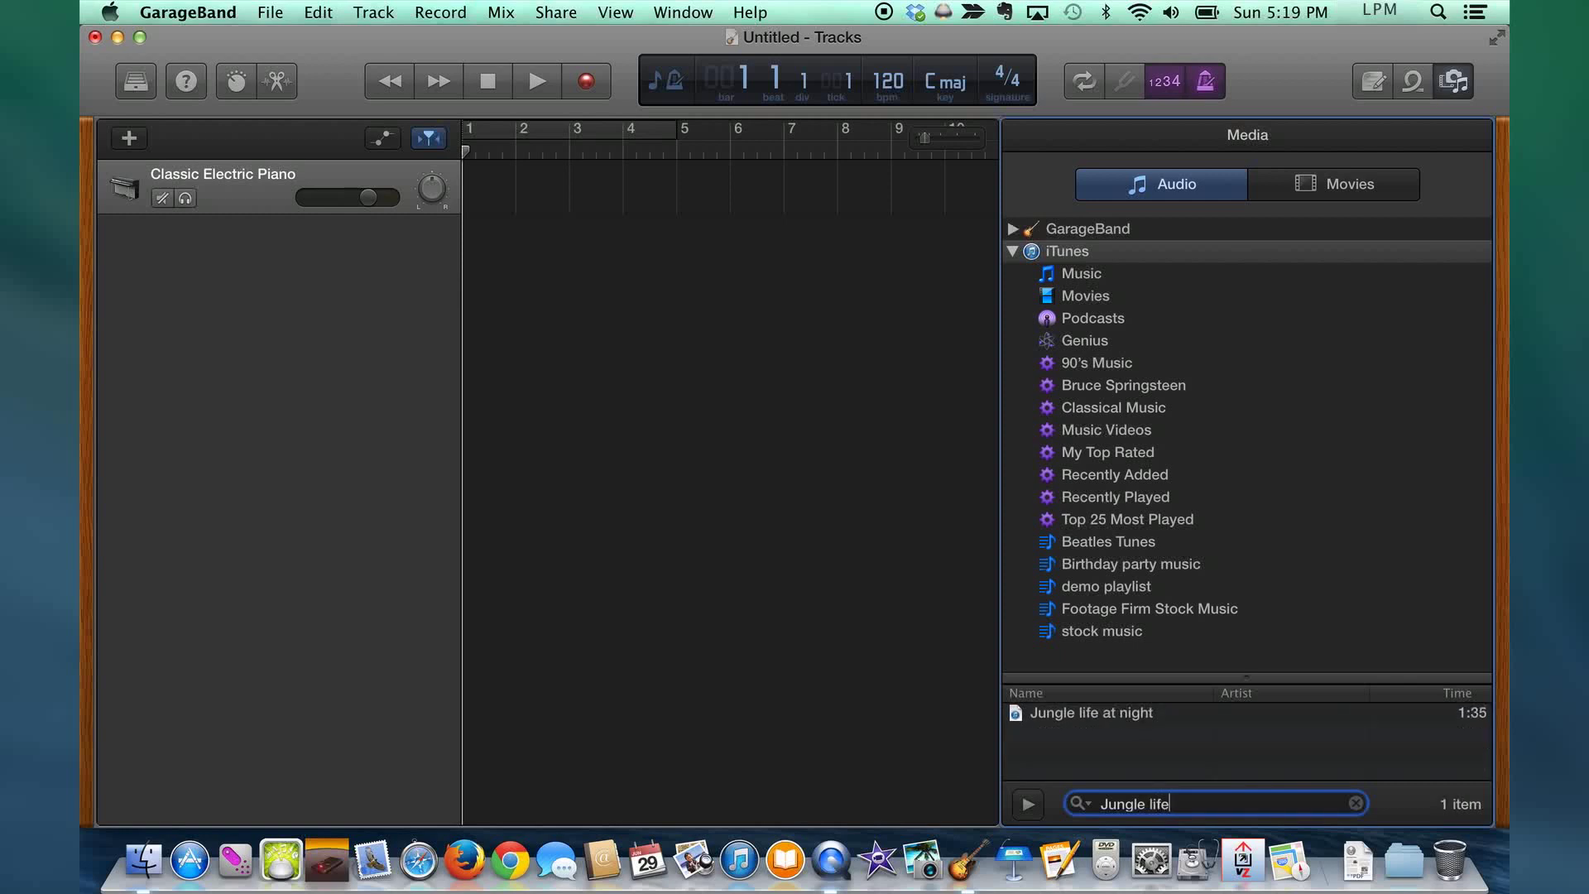
pyautogui.click(1103, 714)
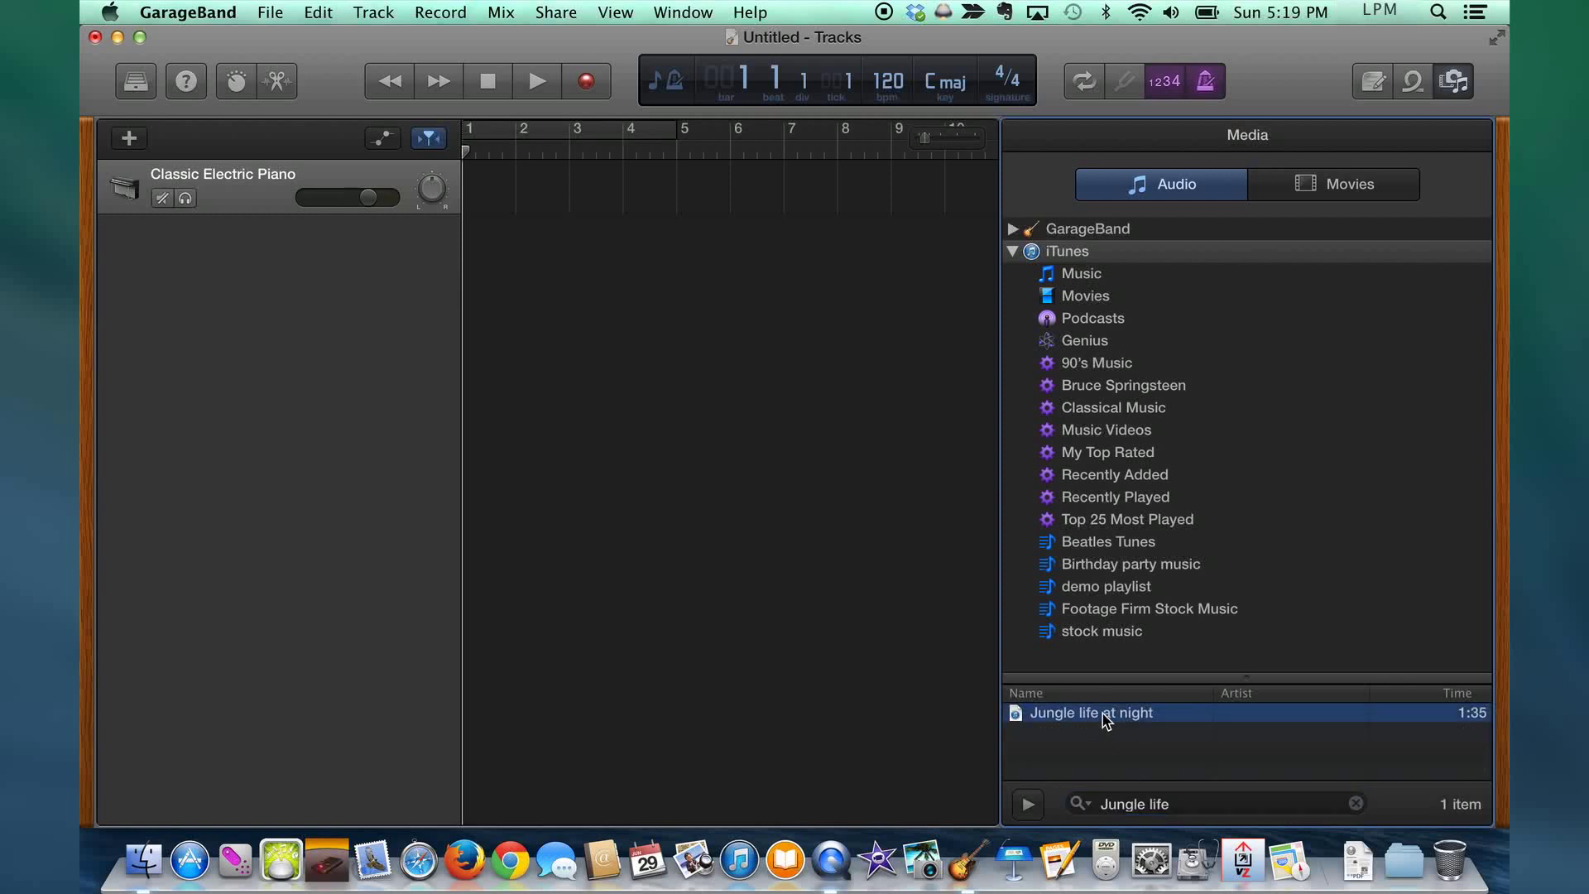
# Step: Add 'Jungle life at night' as an audio track at bar 2, hide the browser, and preview it
pyautogui.moveTo(1103, 718); pyautogui.dragTo(536, 238)
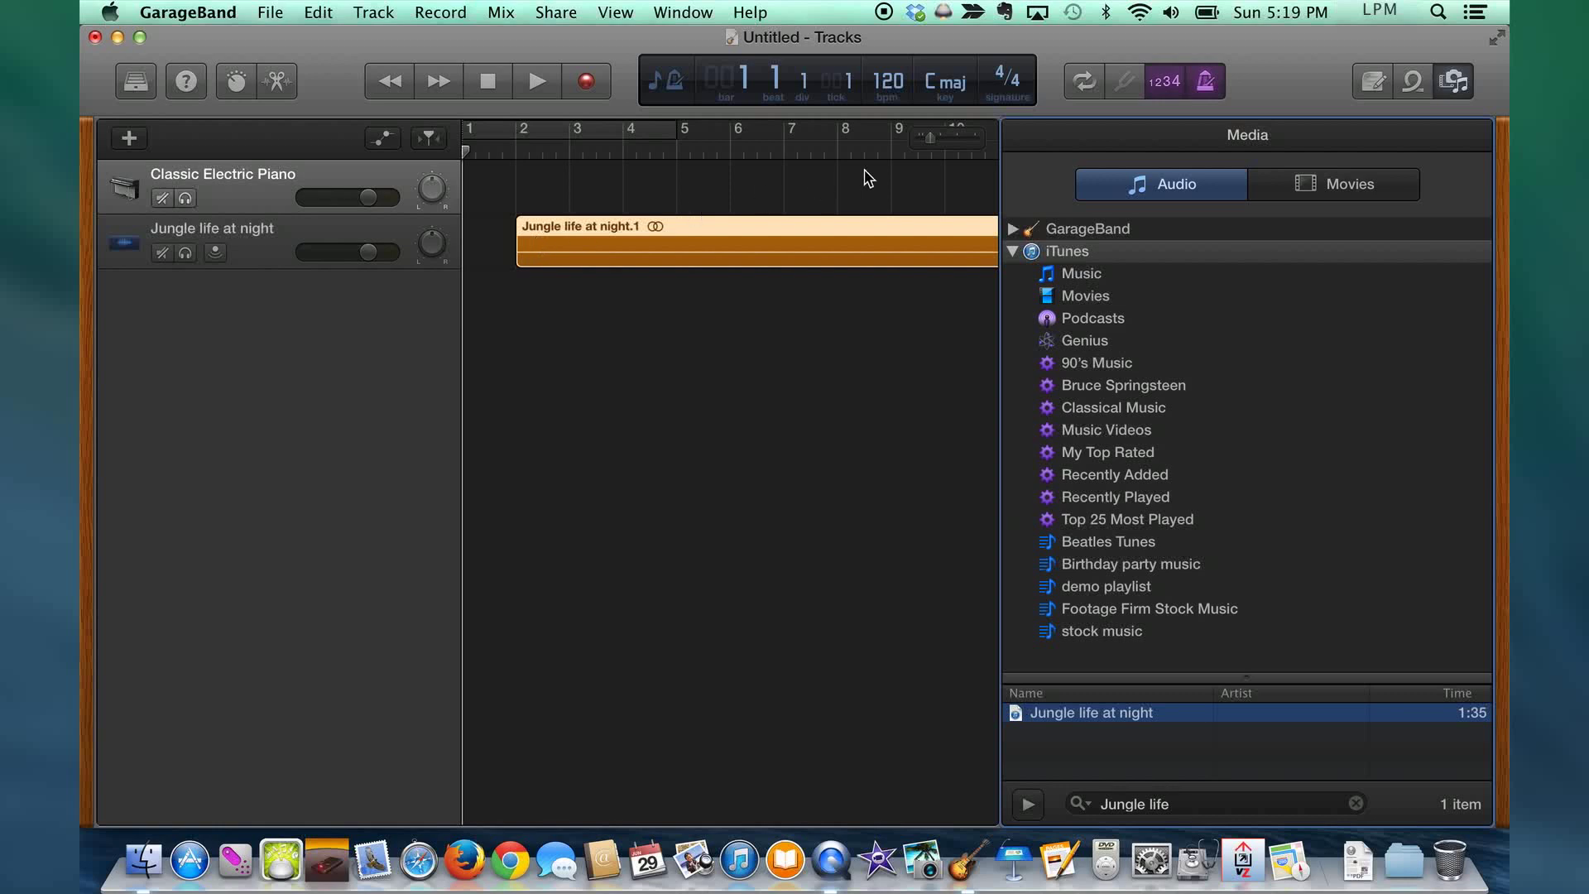
pyautogui.click(1460, 82)
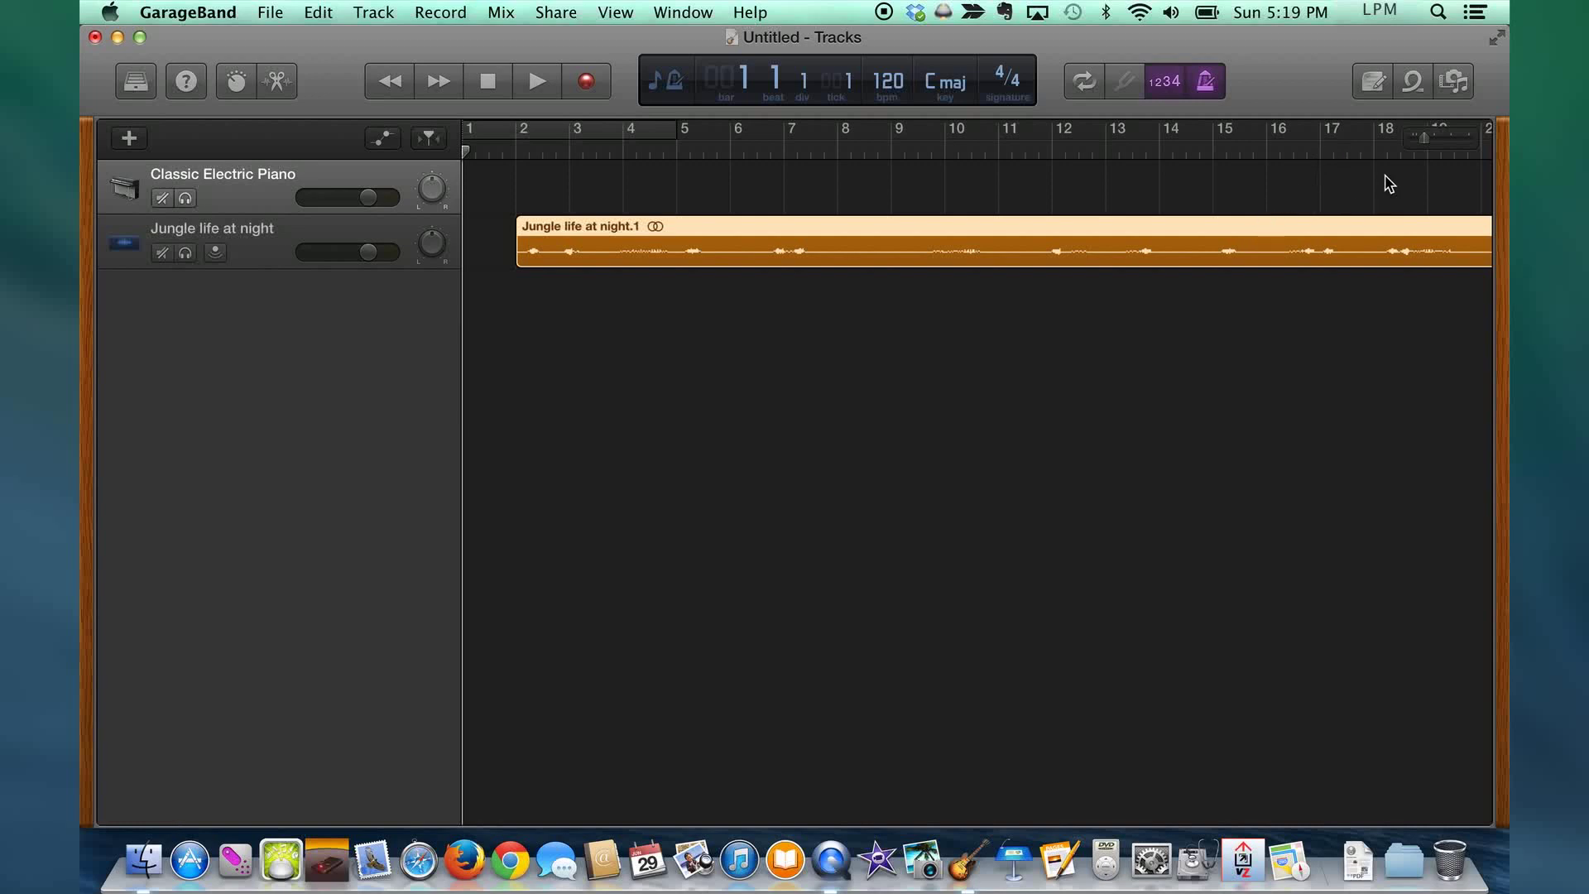
pyautogui.press('space')
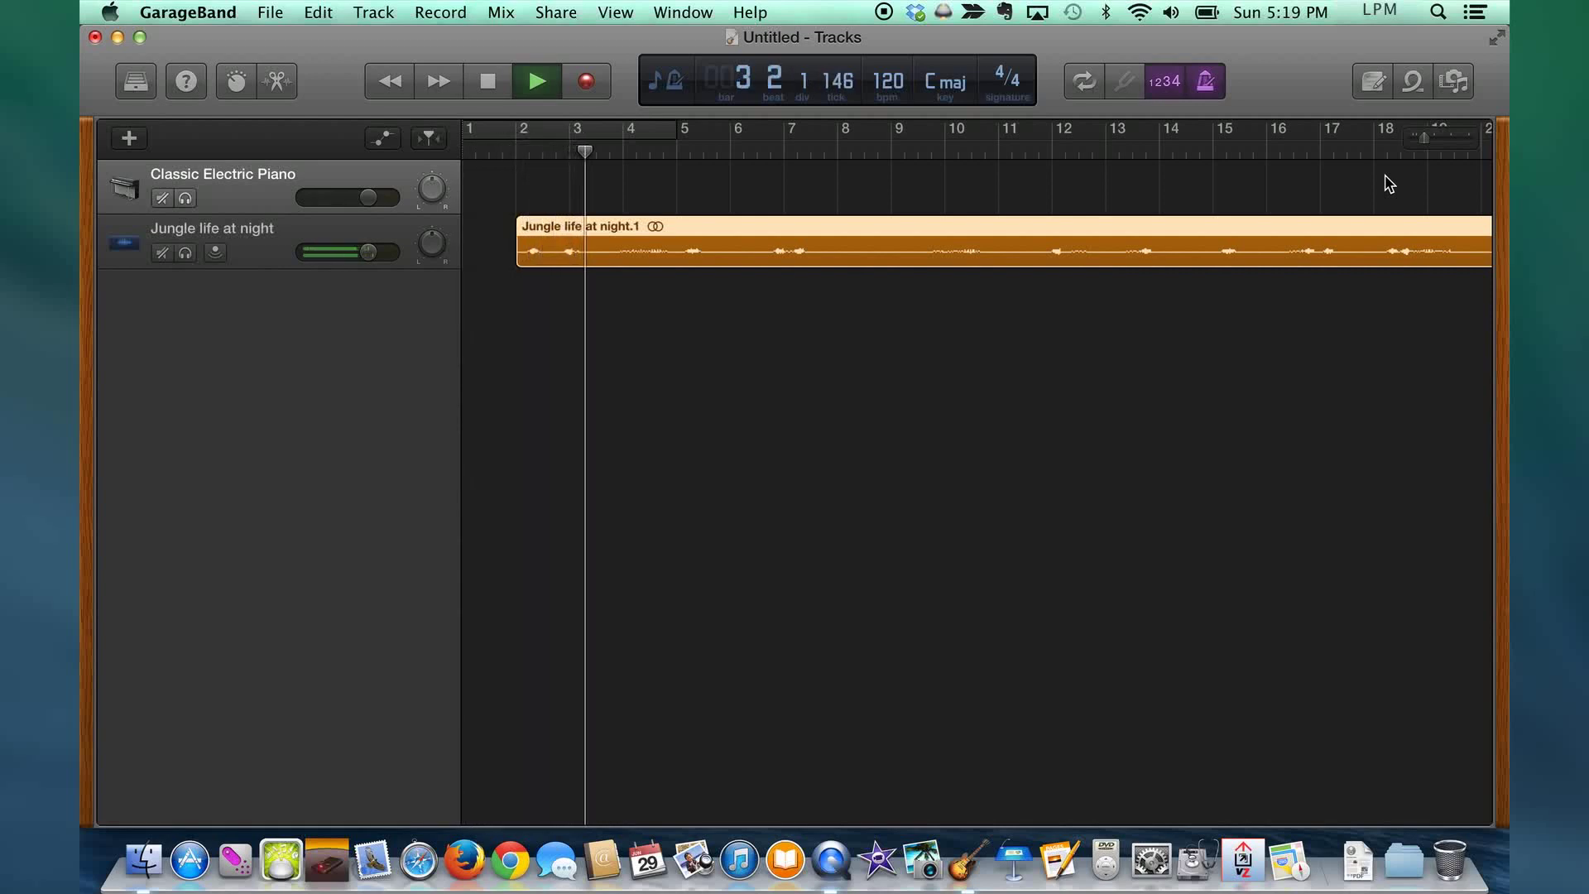
pyautogui.press('space')
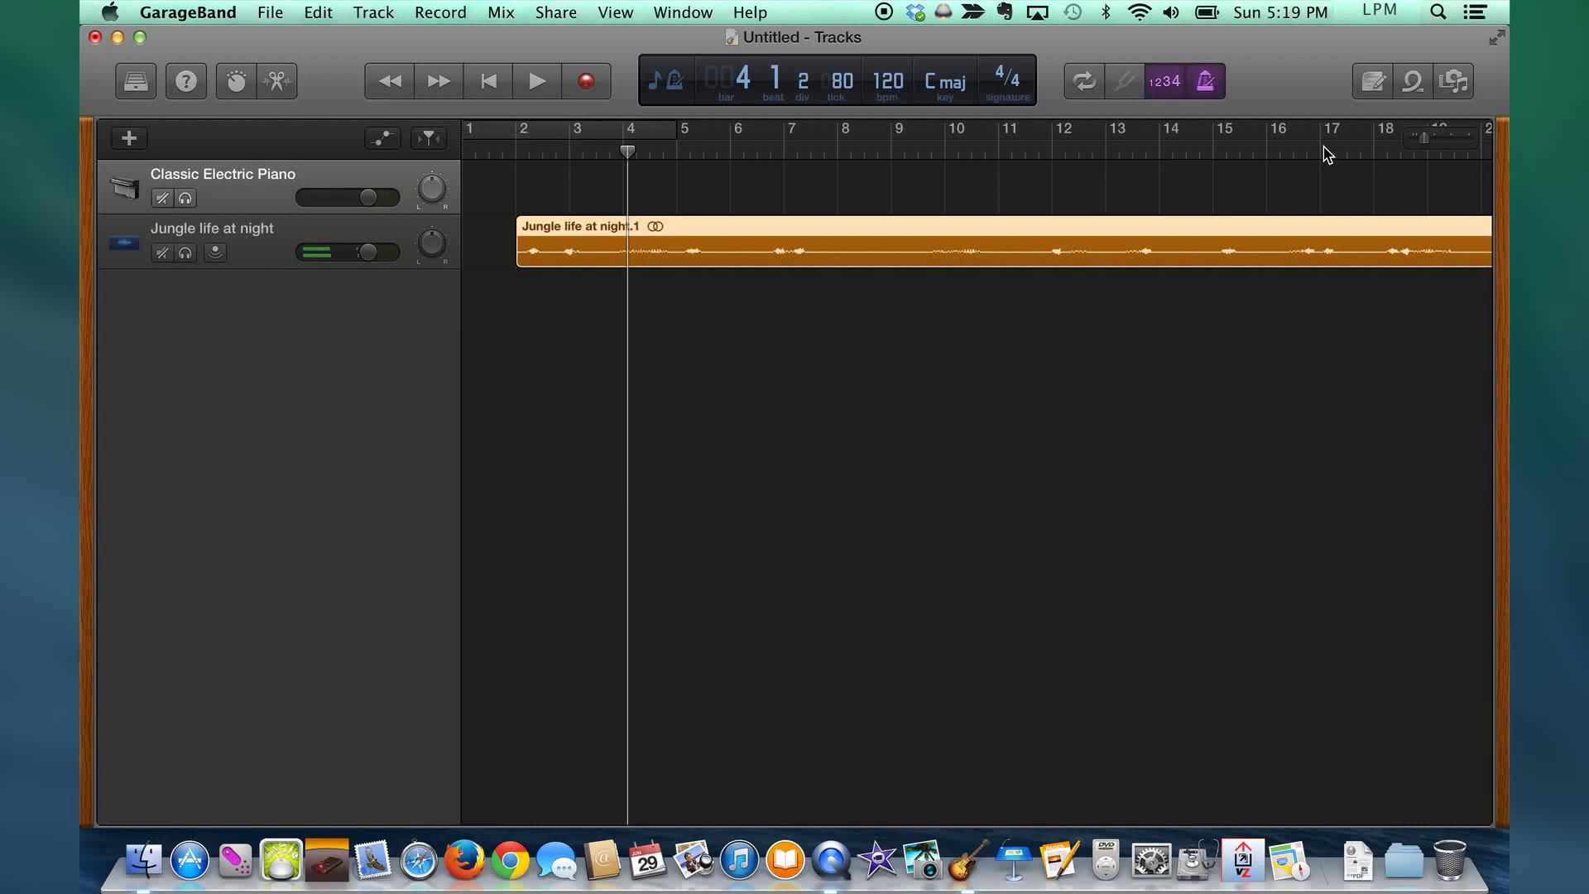
# Step: Turn off the metronome and count-in, and zoom out to show the whole jungle clip
pyautogui.click(1206, 83)
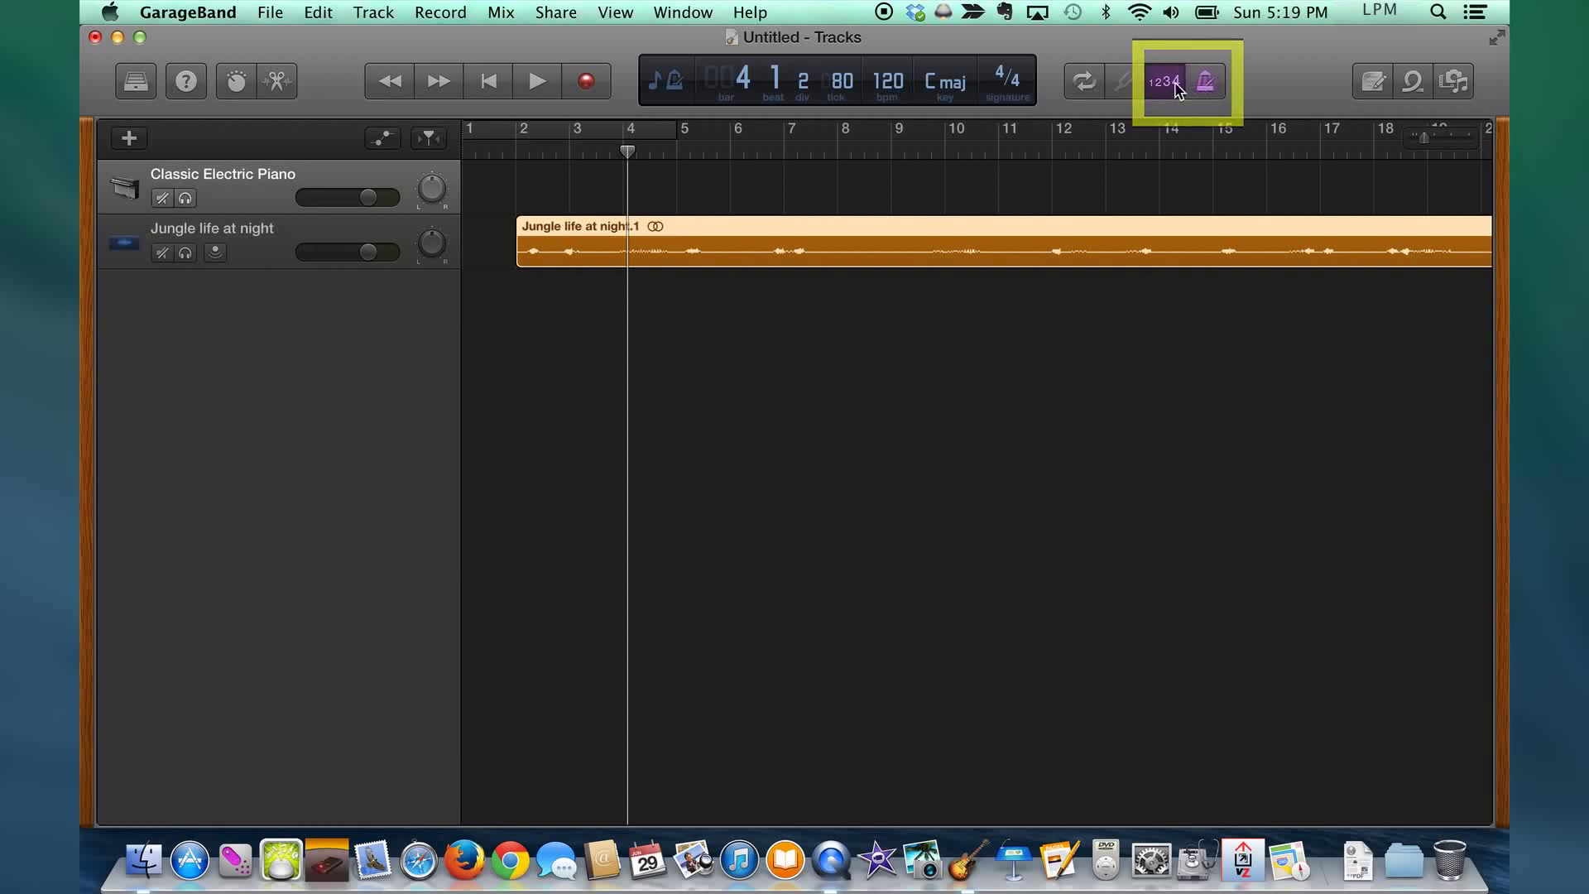
pyautogui.click(1171, 83)
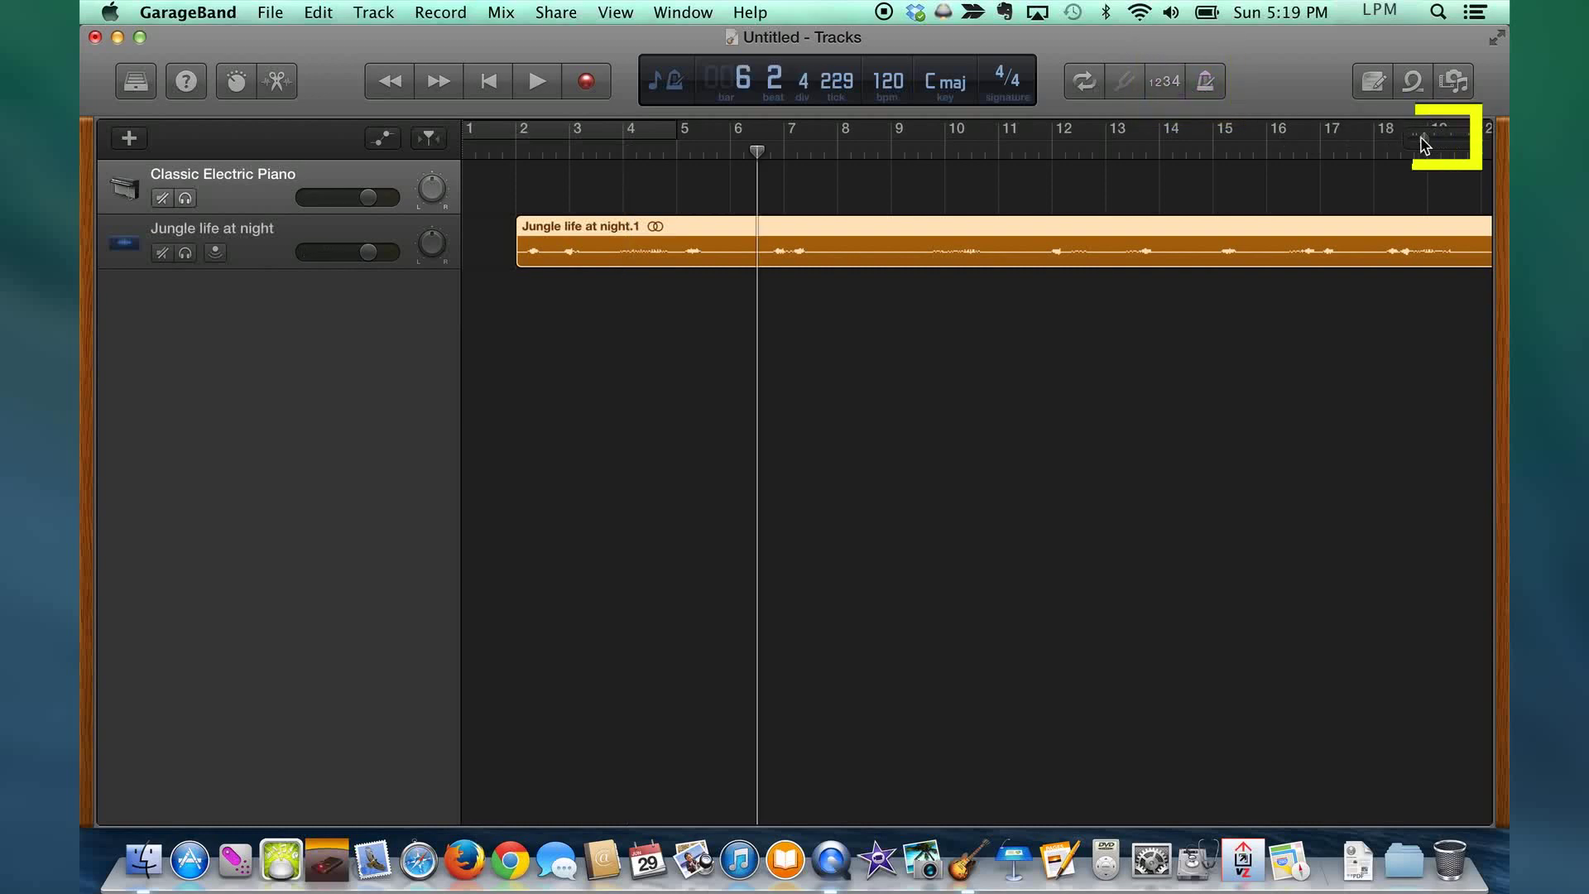
pyautogui.moveTo(1423, 142)
pyautogui.mouseDown()
pyautogui.moveTo(1445, 142)
pyautogui.moveTo(1357, 156)
pyautogui.mouseUp()
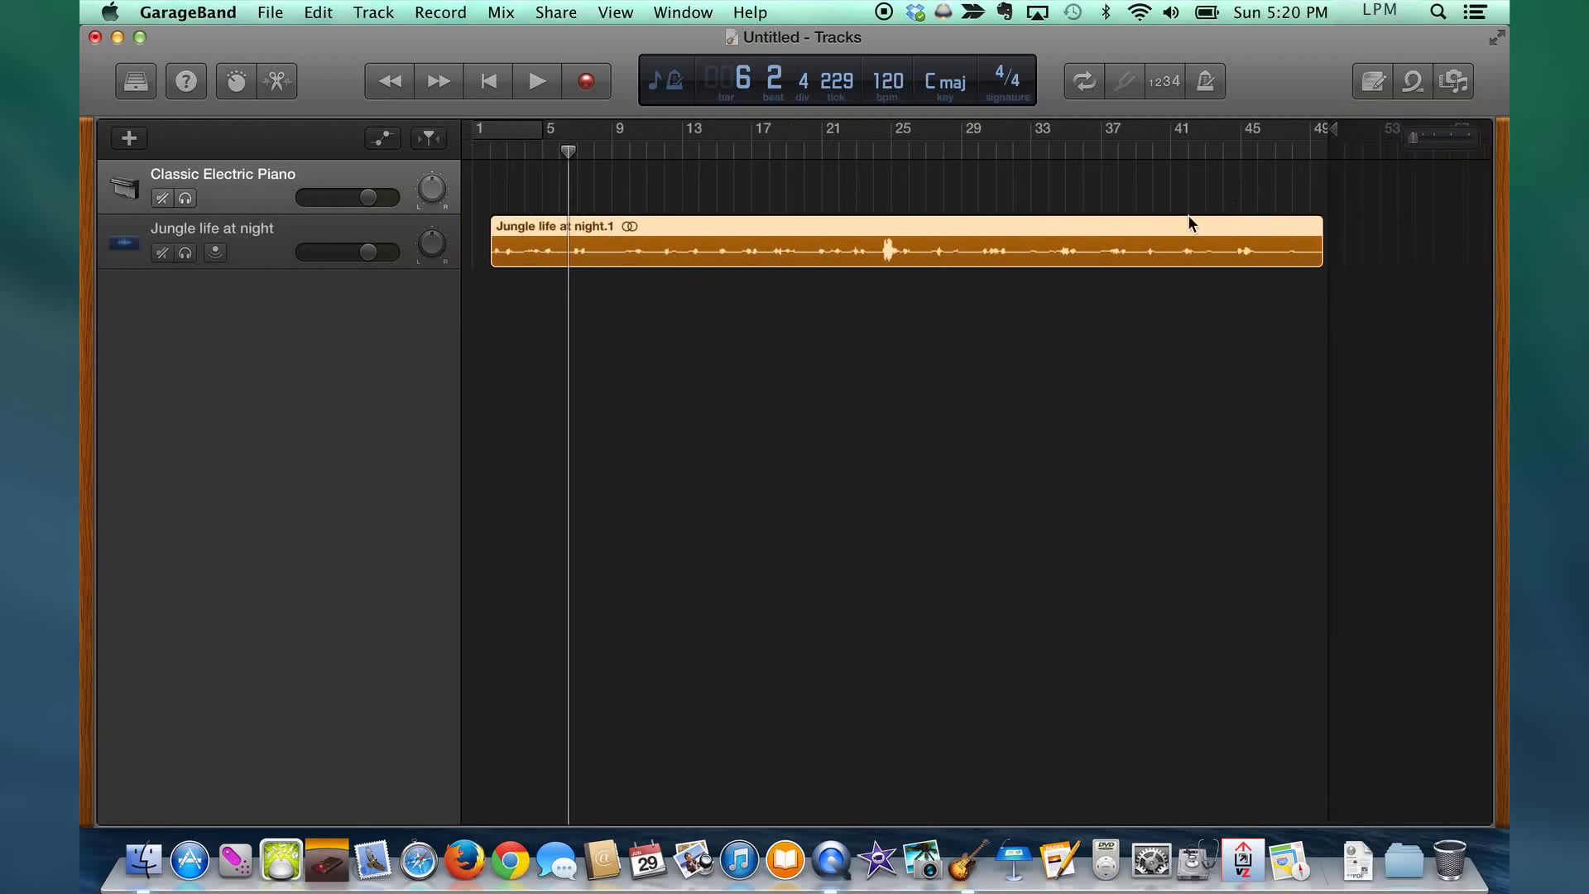
# Step: Move the jungle clip to start at bar 1 and play it until around bar 9
pyautogui.moveTo(1186, 220); pyautogui.dragTo(1153, 226)
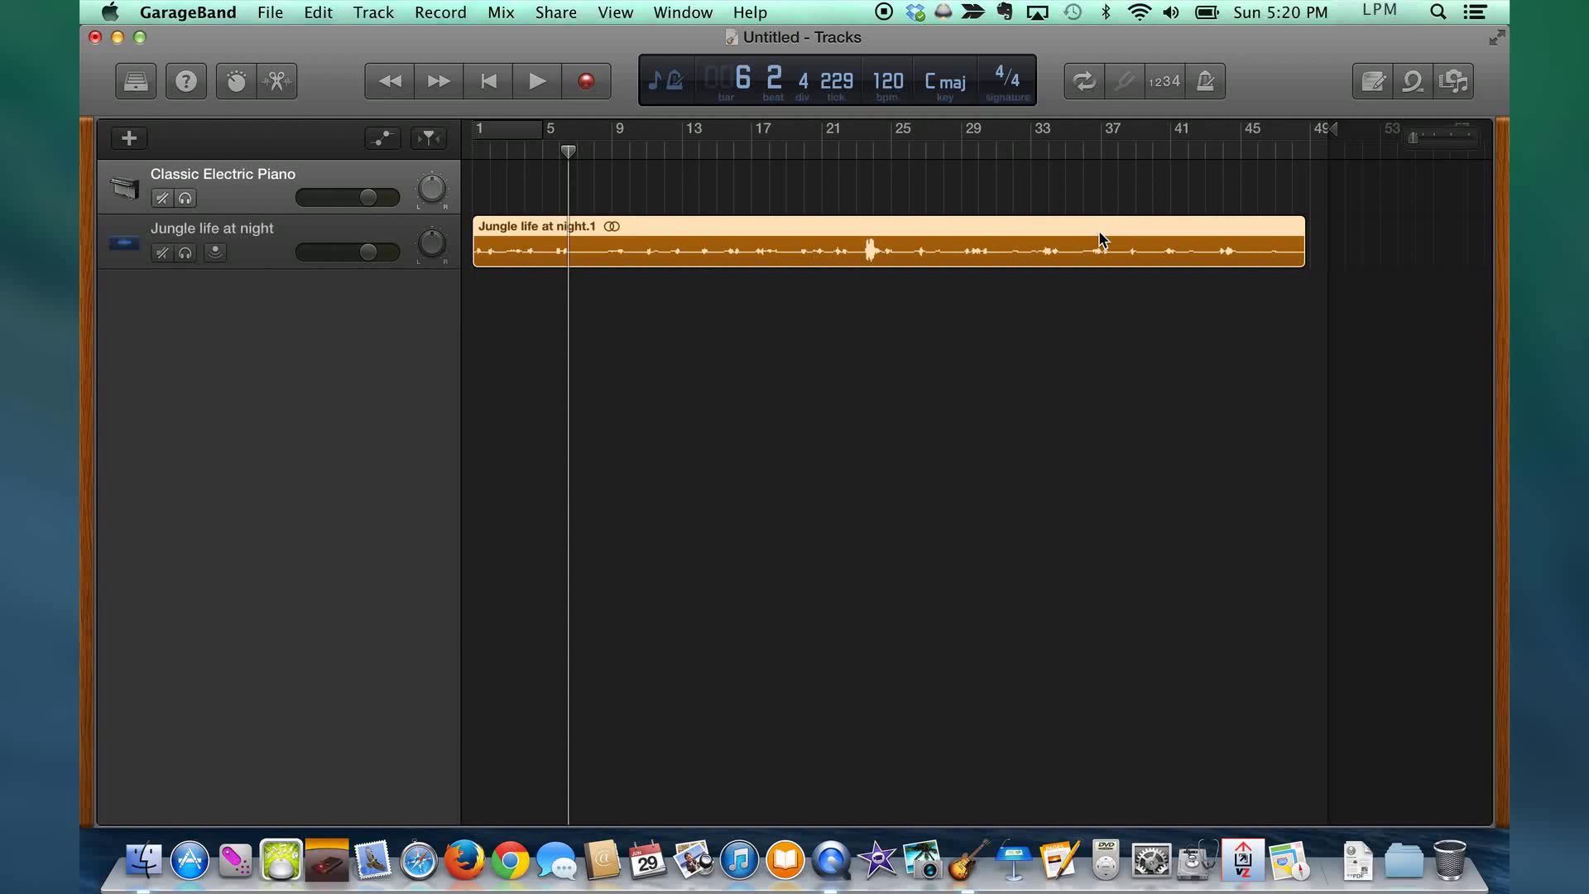
pyautogui.press('space')
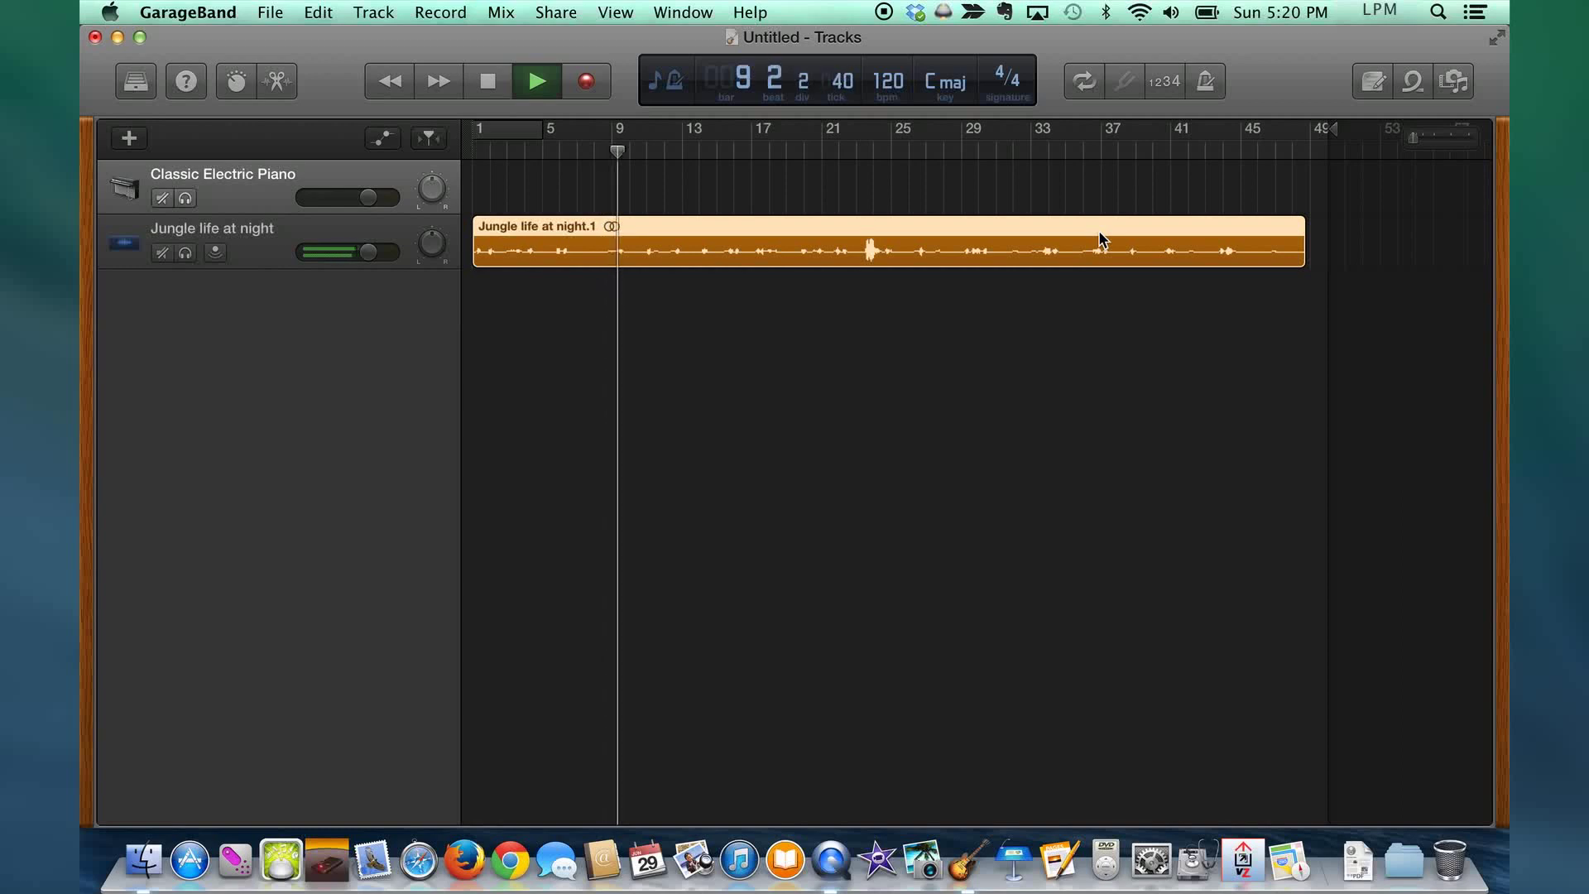
pyautogui.press('space')
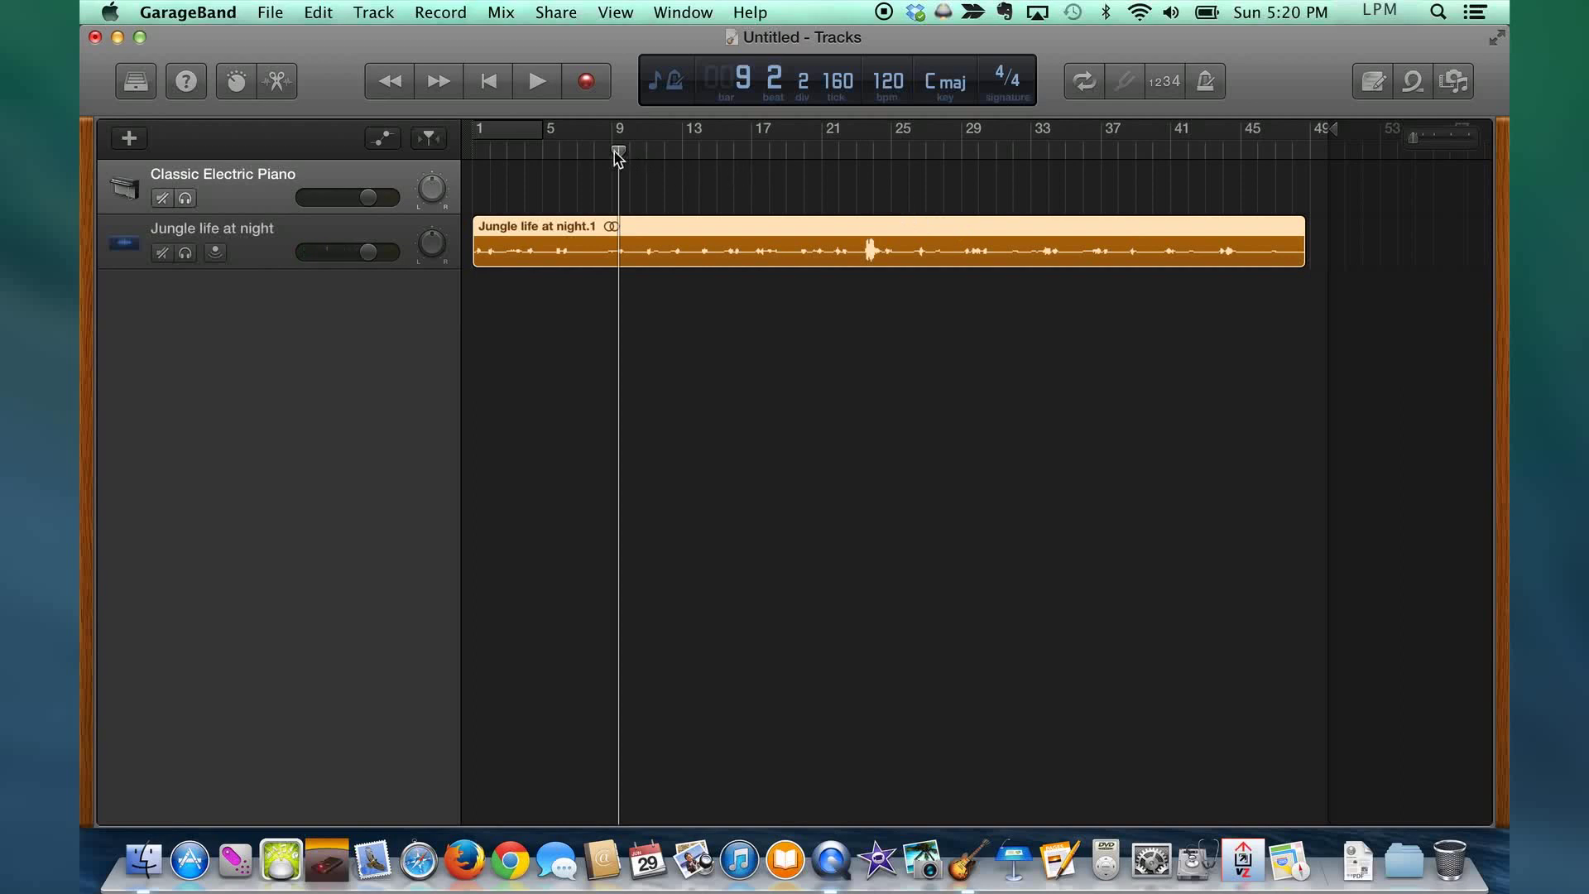
# Step: Move the playhead to bar 13 and play through the loud roar near bar 23
pyautogui.moveTo(621, 154); pyautogui.dragTo(857, 154)
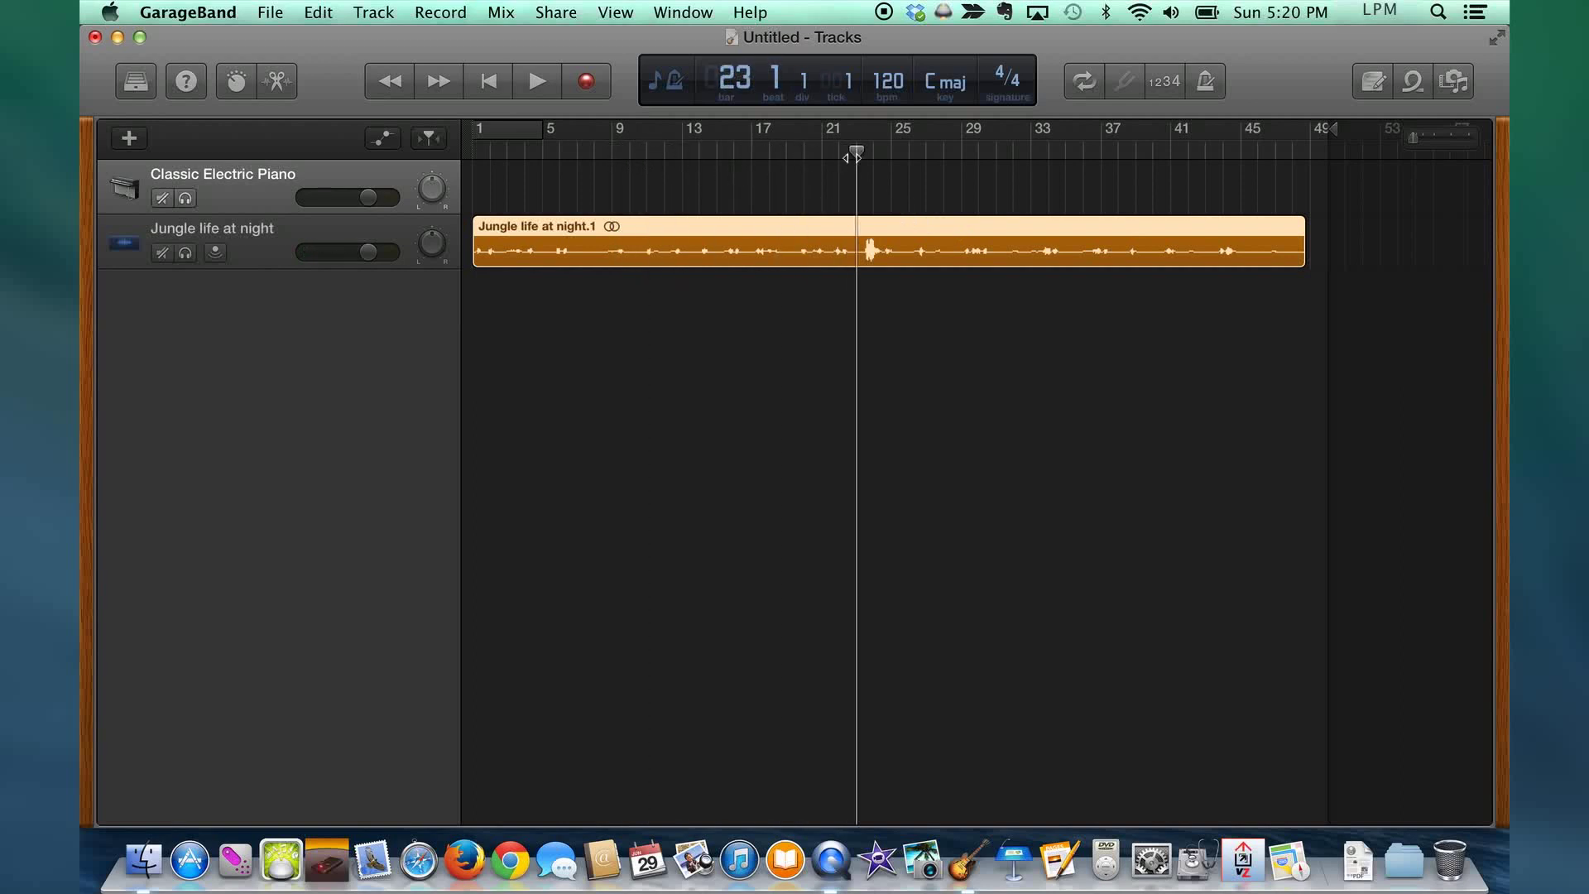
pyautogui.press('space')
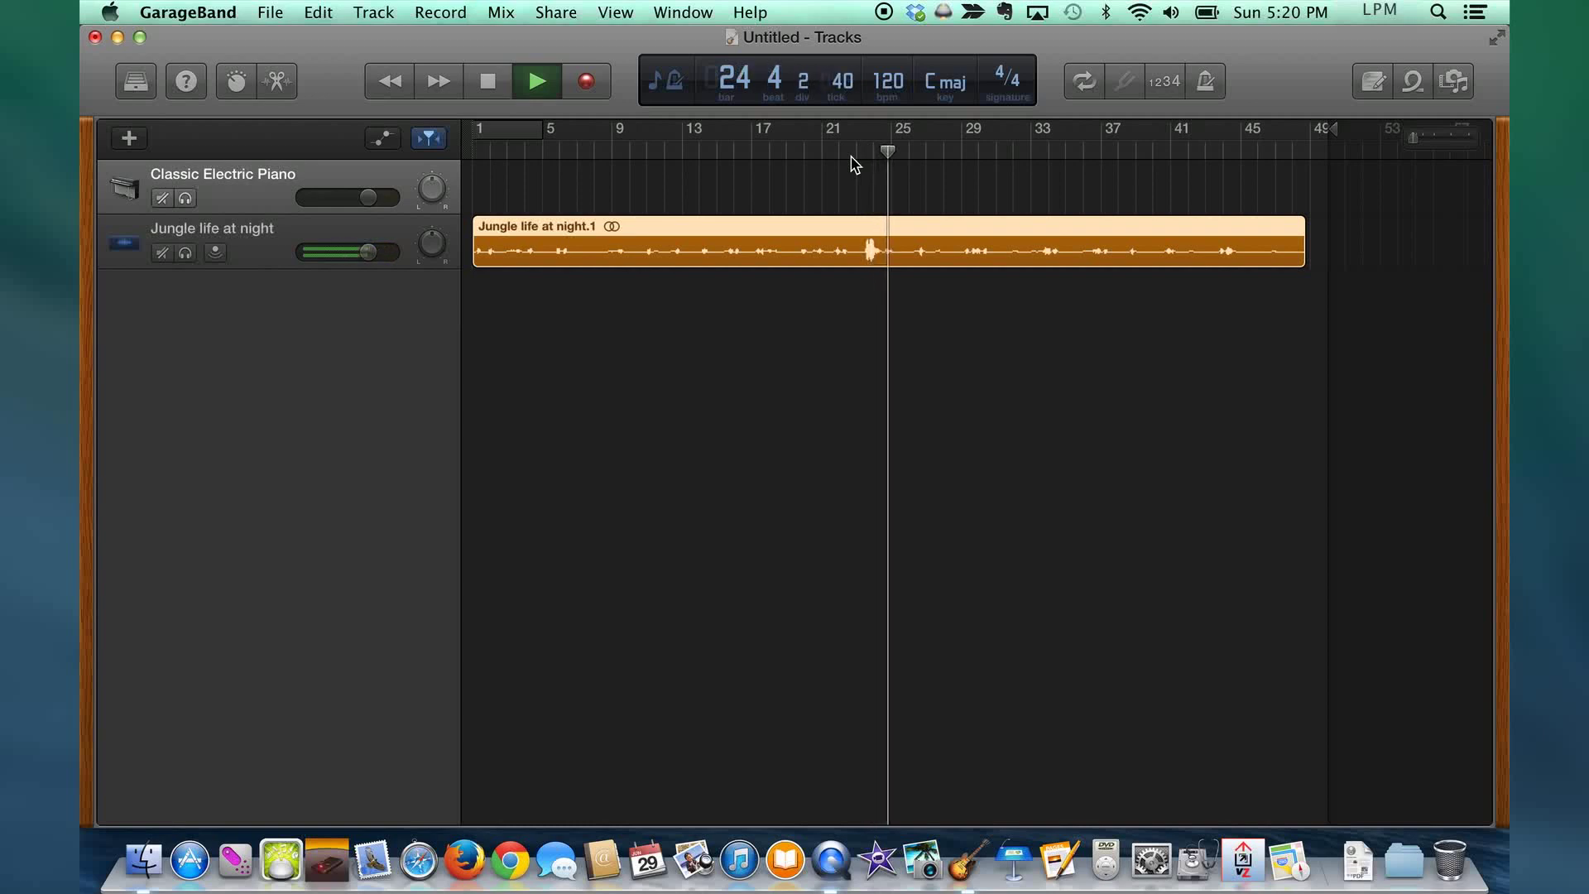
pyautogui.press('space')
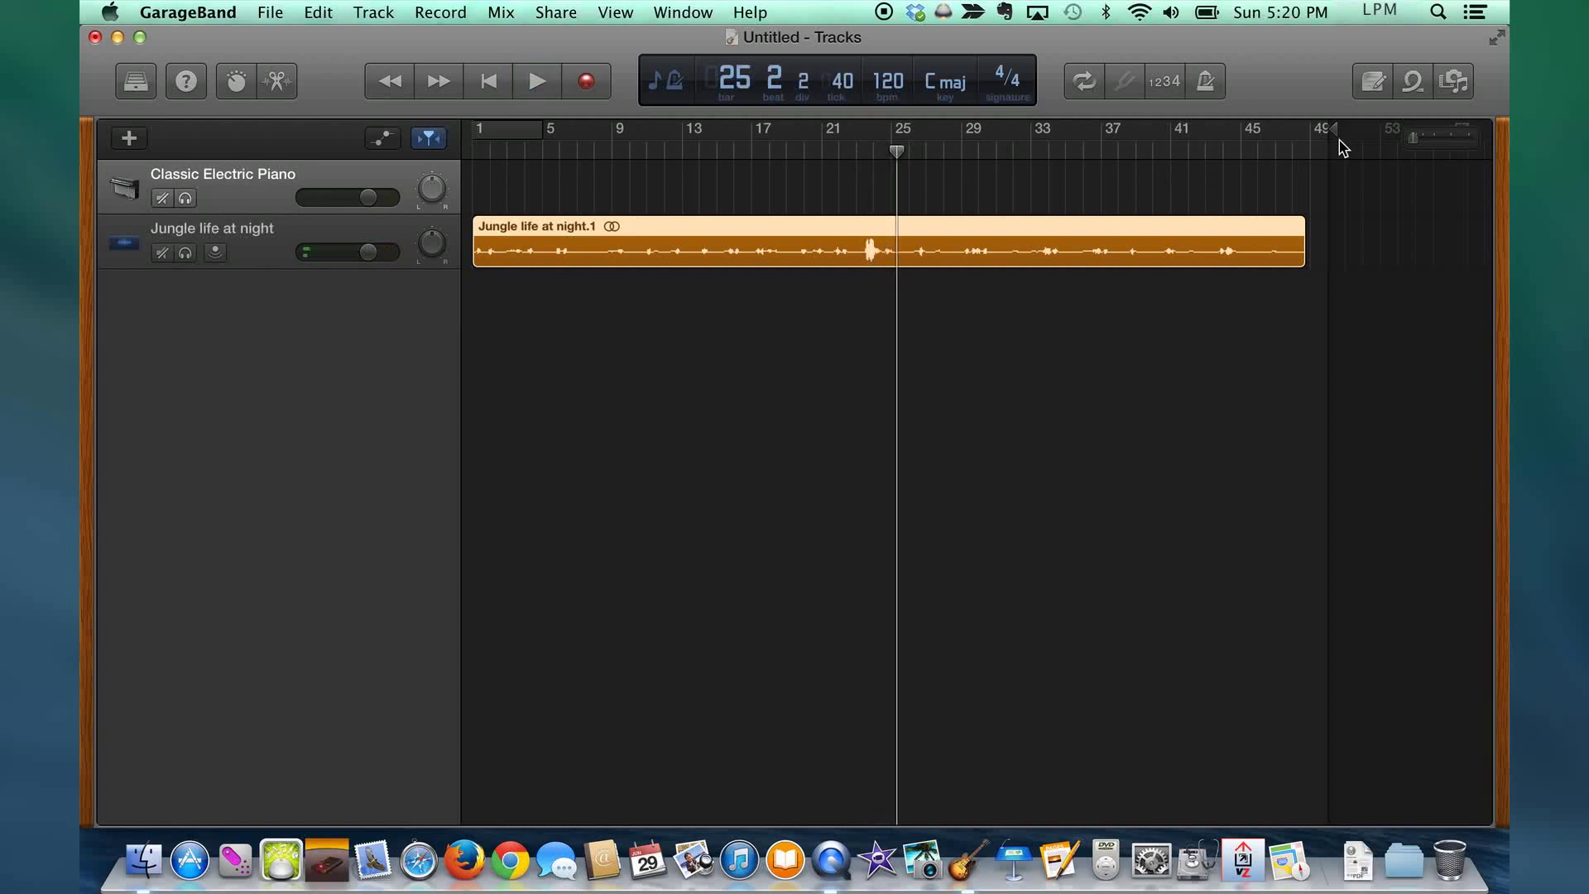
# Step: Zoom in on bars 21–29 and place the playhead just after the roar, at bar 24.3
pyautogui.moveTo(1412, 141); pyautogui.dragTo(1435, 147)
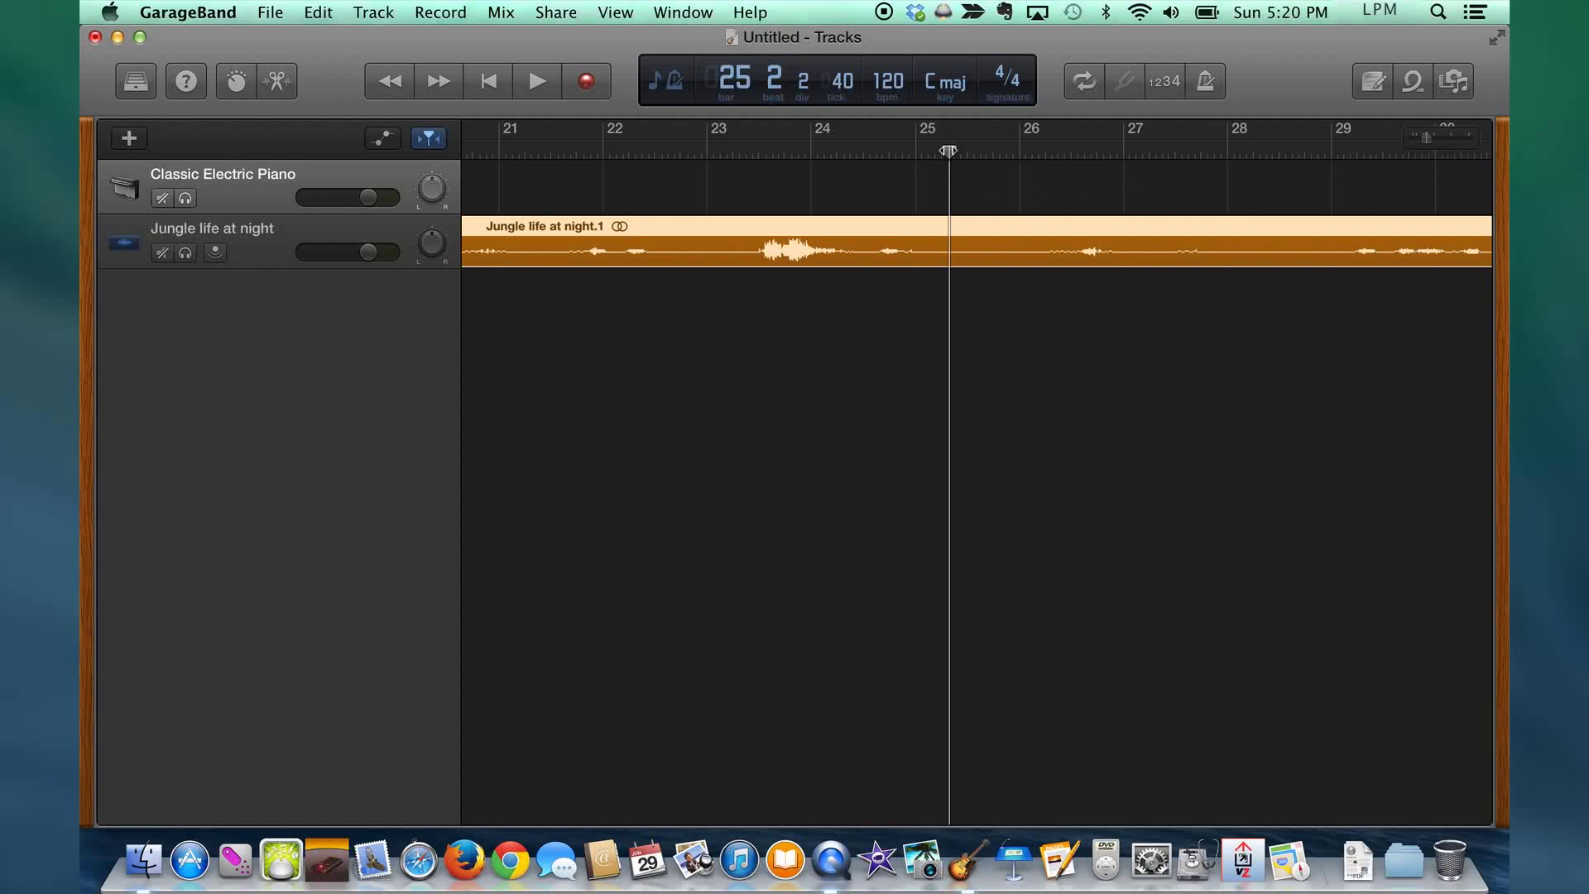
pyautogui.moveTo(948, 151); pyautogui.dragTo(653, 152)
pyautogui.press('space')
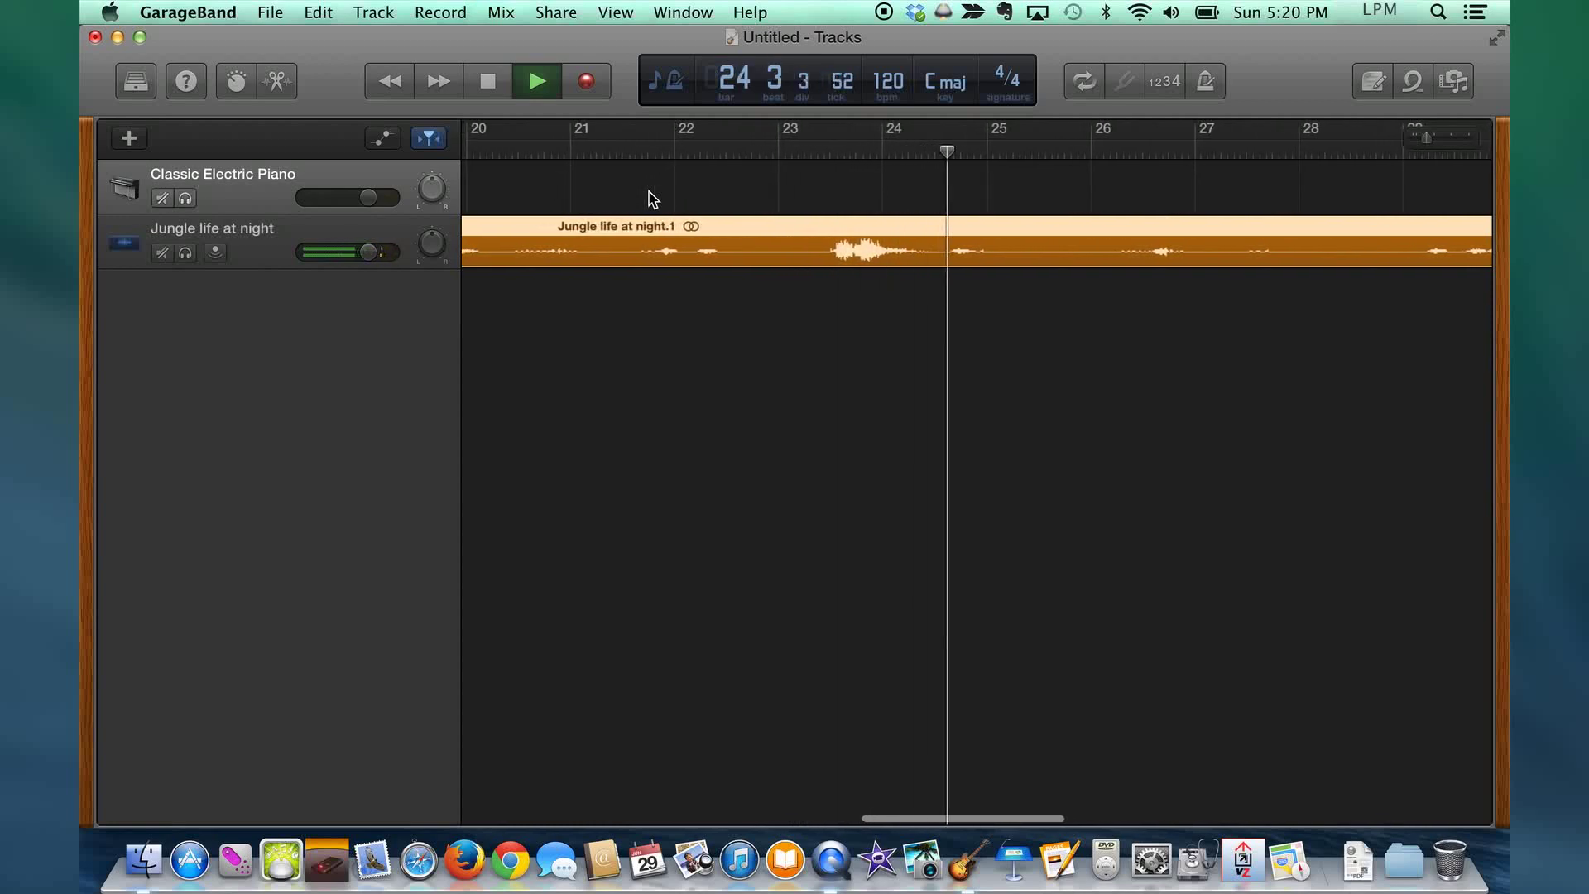
pyautogui.press('space')
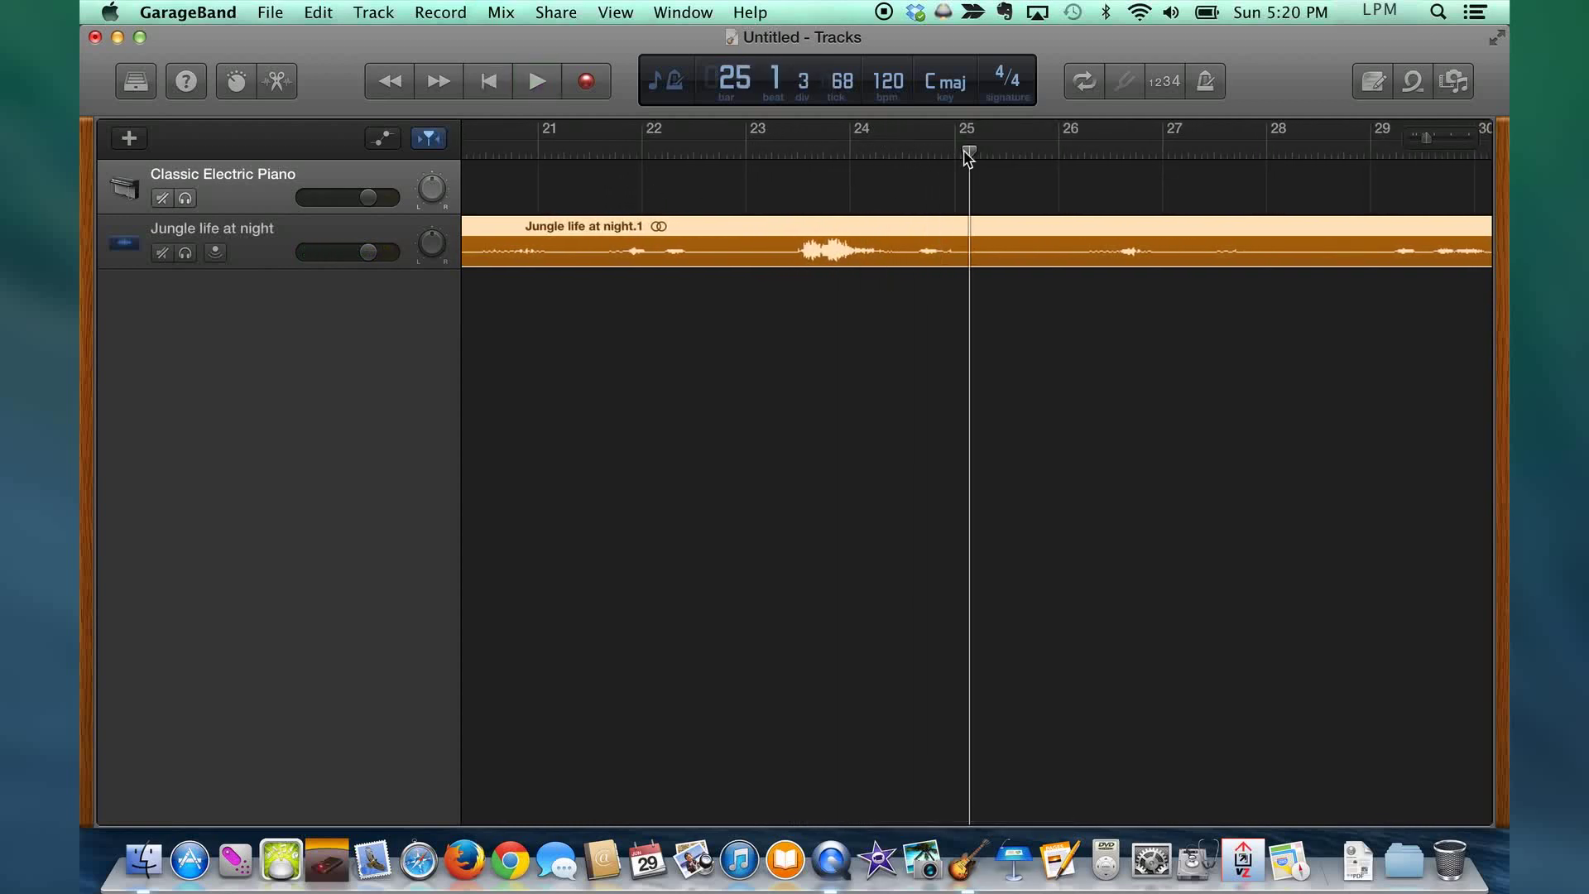
pyautogui.moveTo(969, 156); pyautogui.dragTo(917, 161)
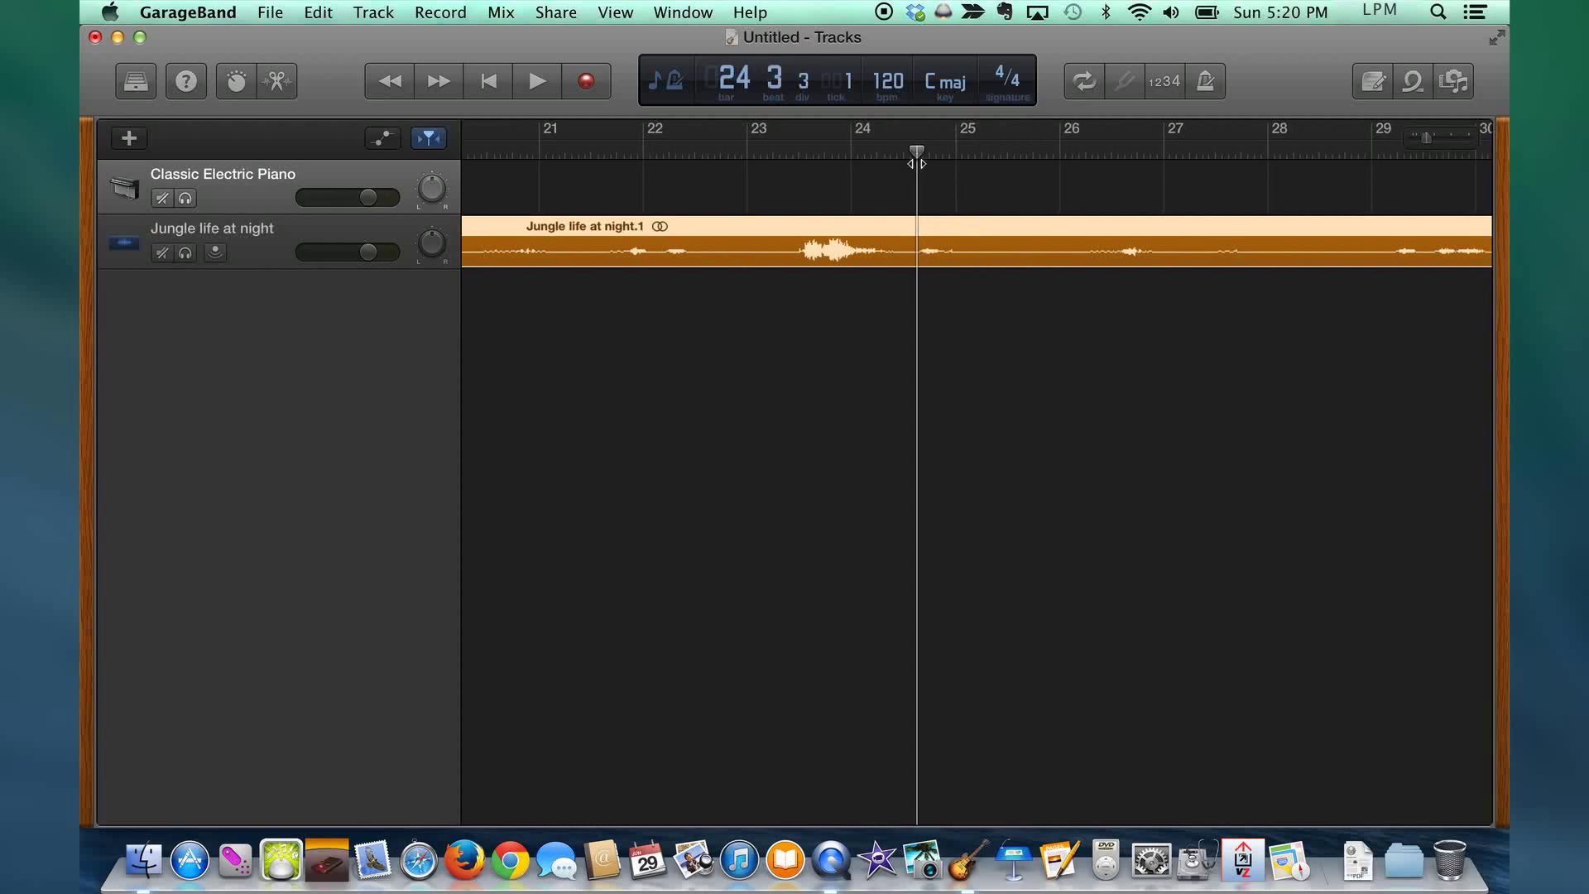
pyautogui.click(317, 14)
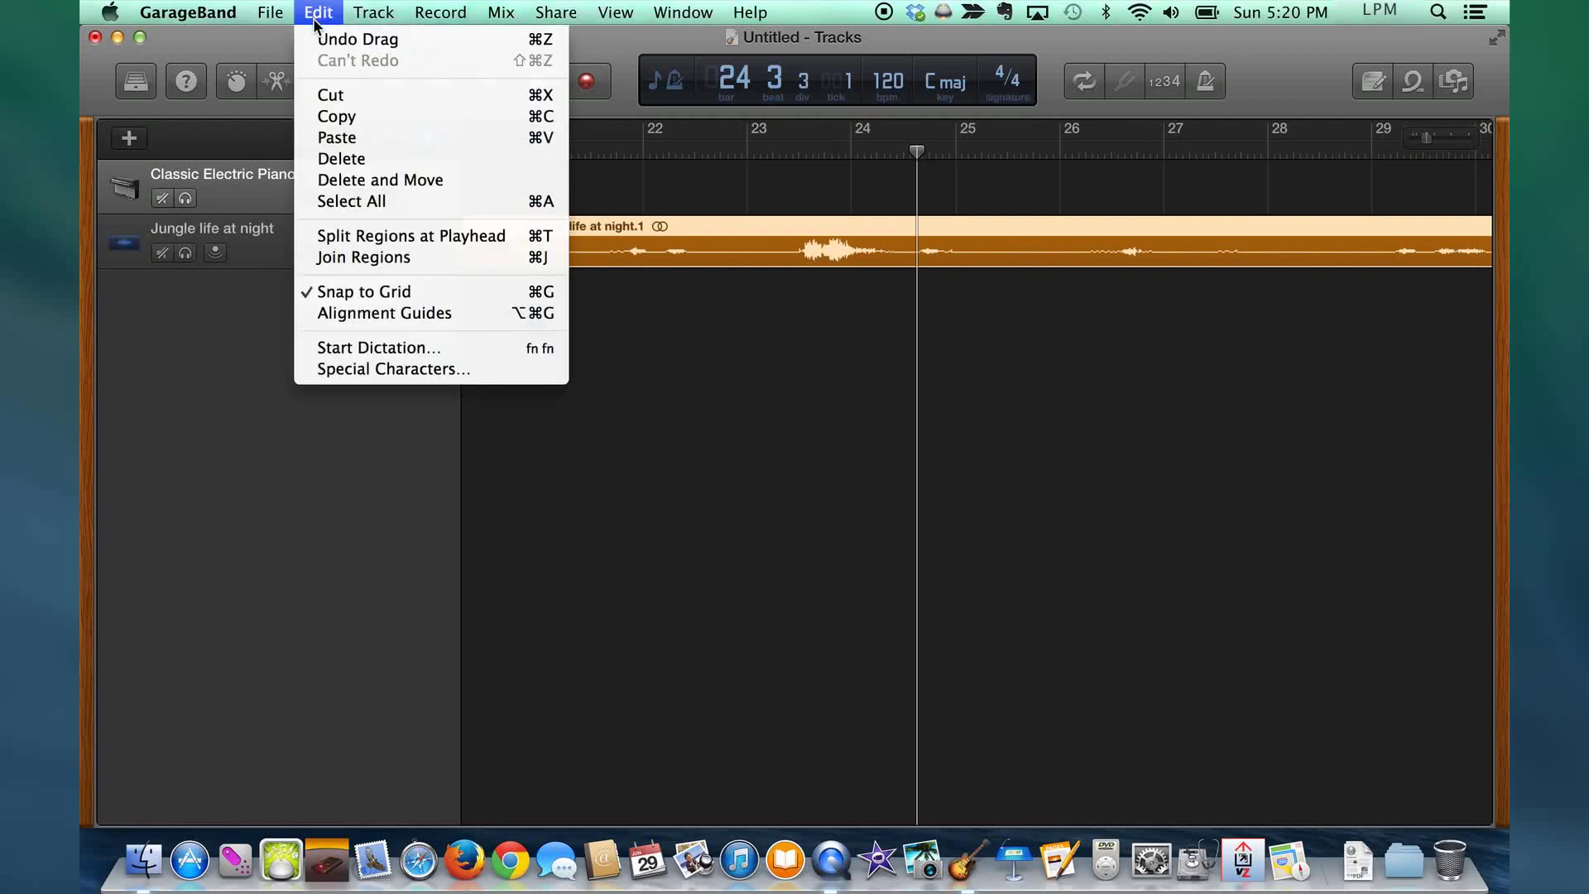
# Step: Split the jungle region at the playhead and delete the part after the roar
pyautogui.click(356, 239)
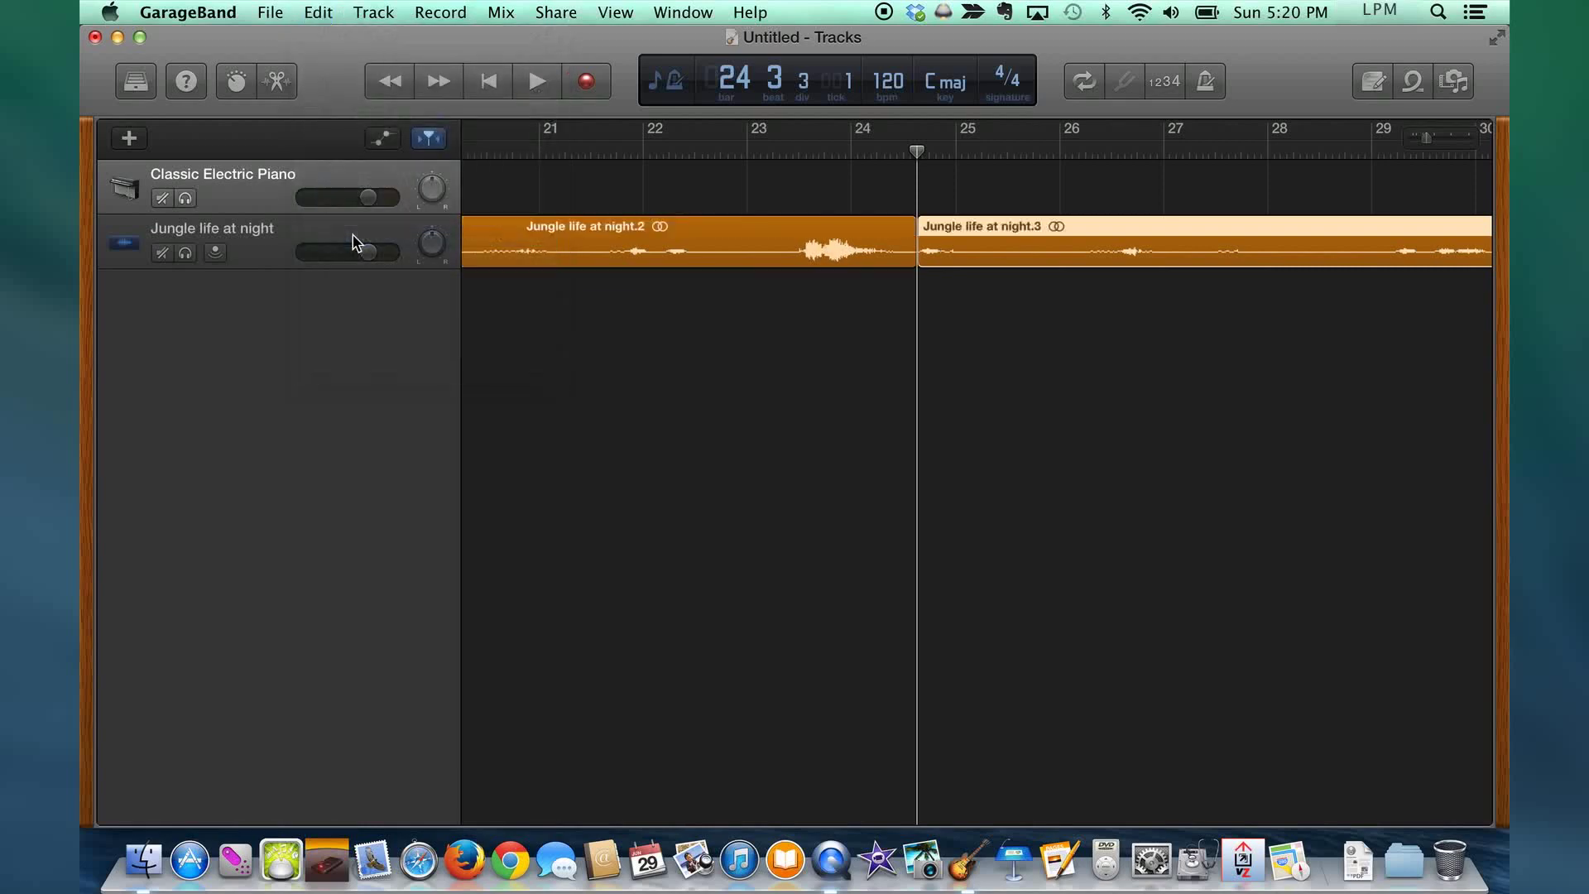
pyautogui.click(732, 343)
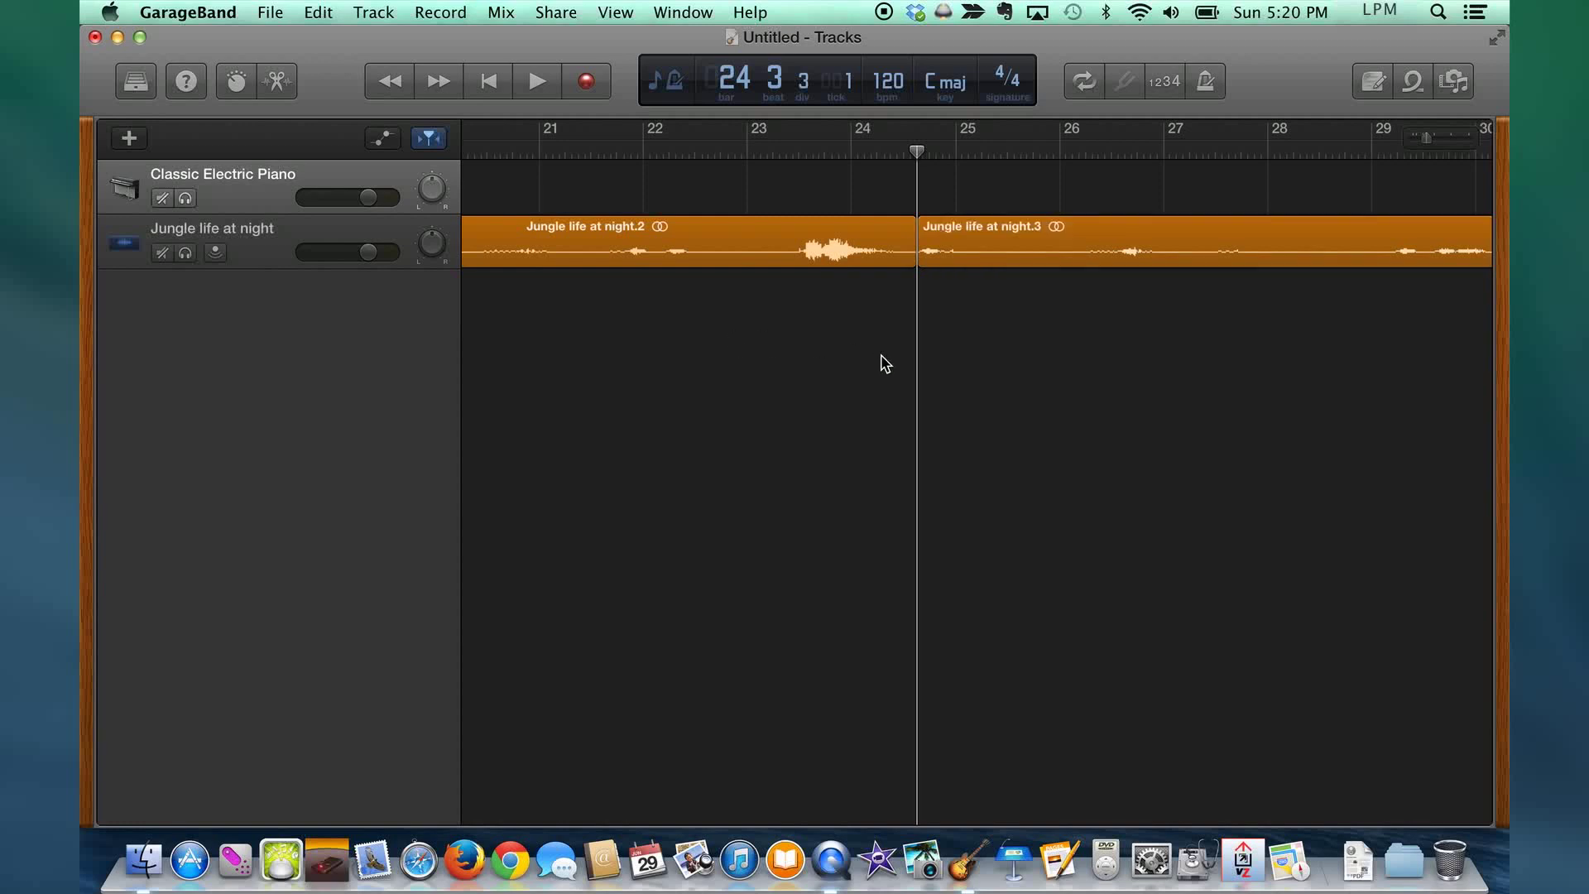
pyautogui.click(1043, 240)
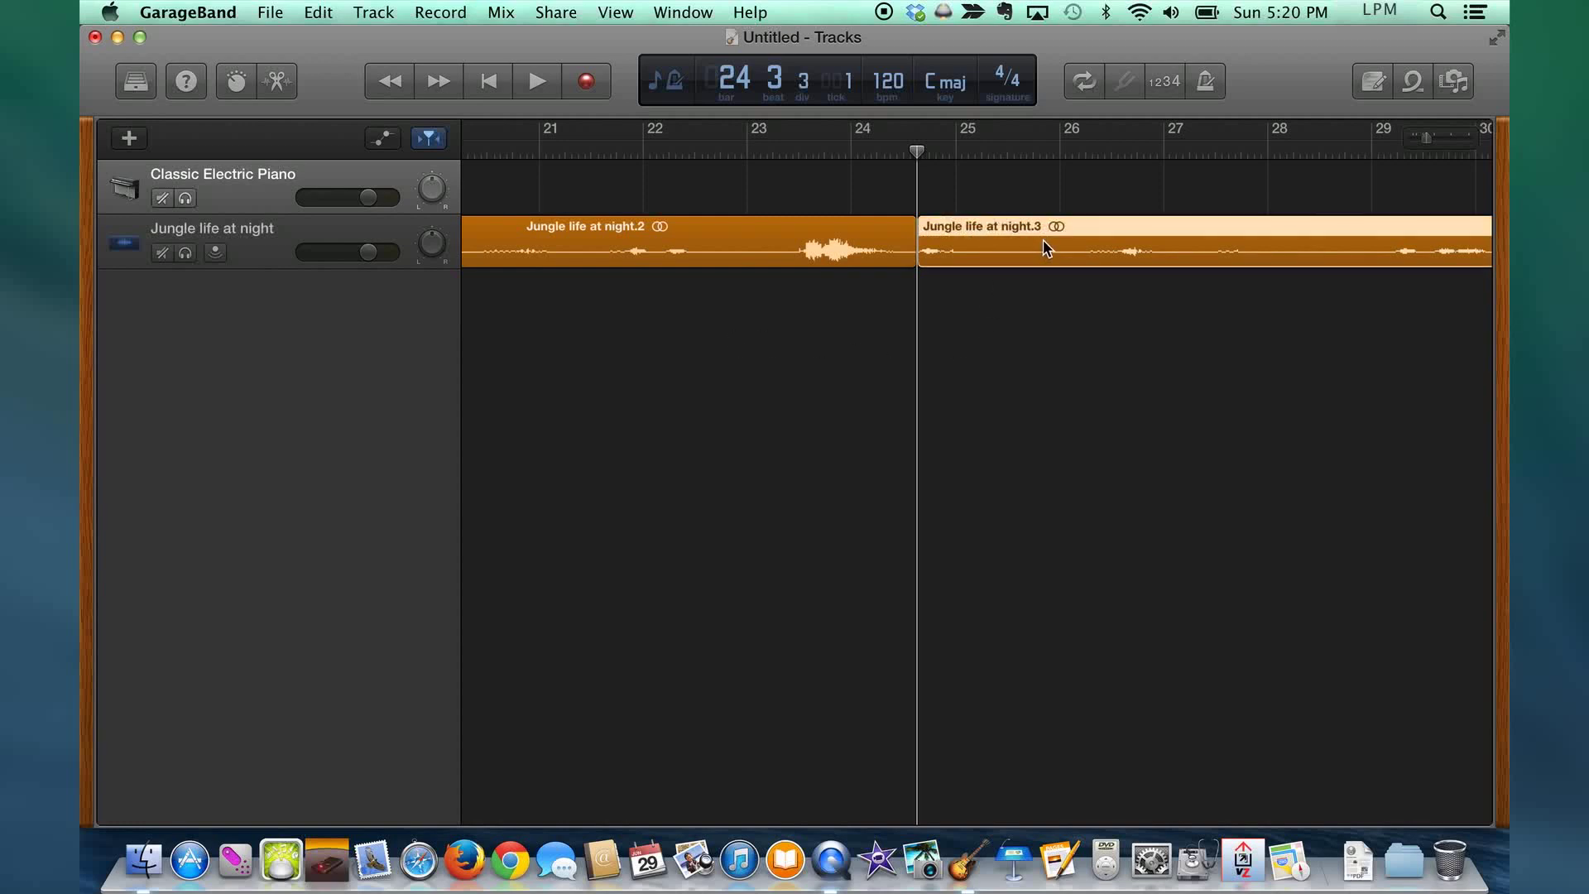
pyautogui.press('Delete')
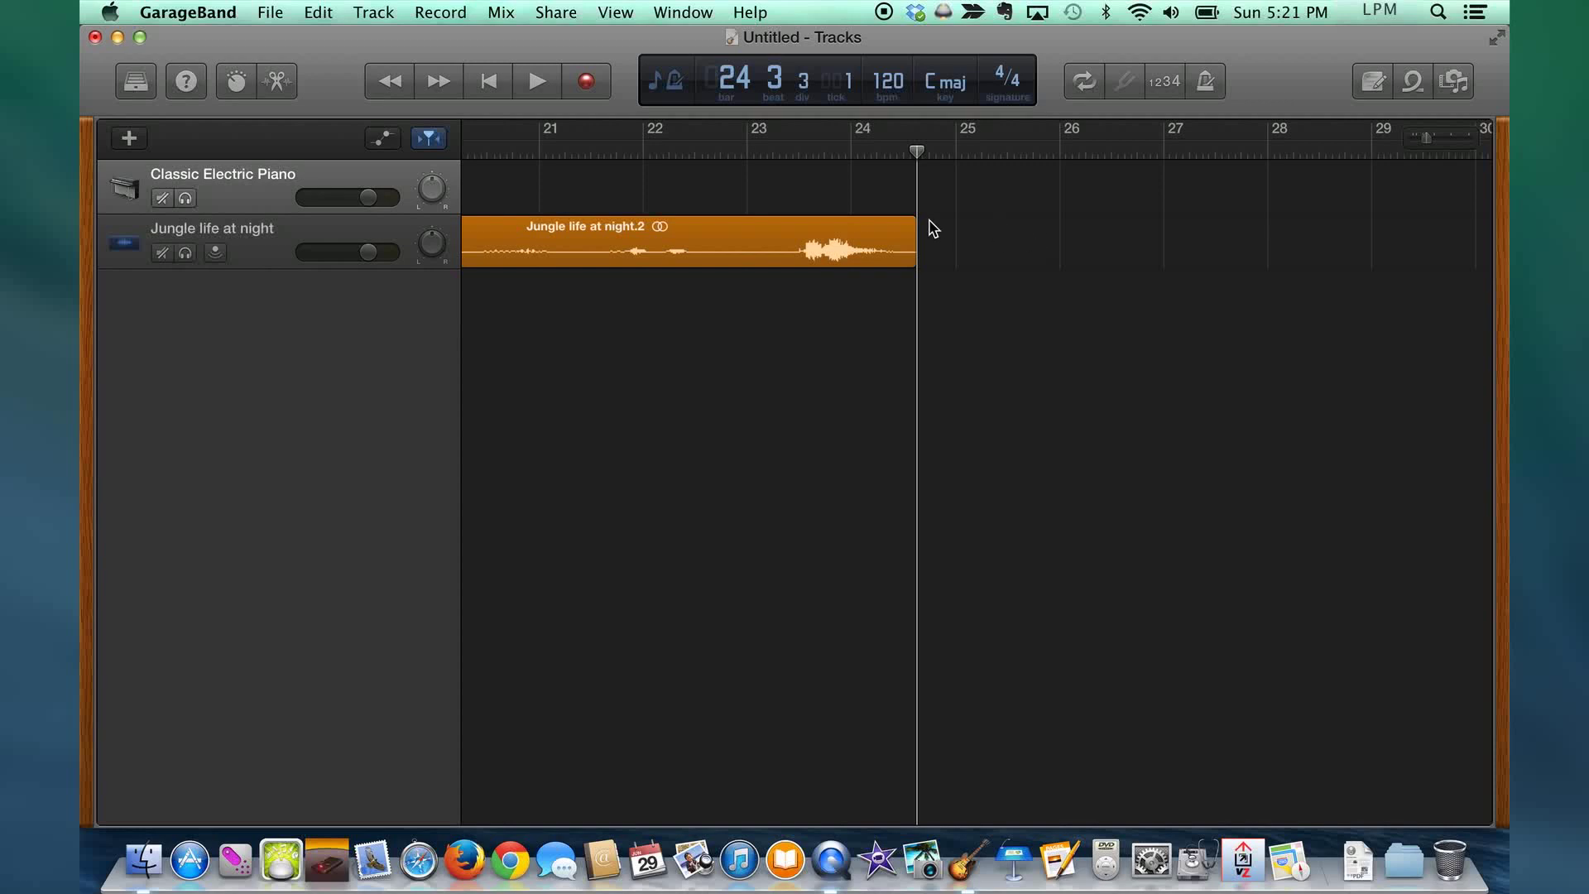
# Step: Split the region at bar 22.4 and delete the quiet part before the roar
pyautogui.moveTo(919, 153); pyautogui.dragTo(734, 173)
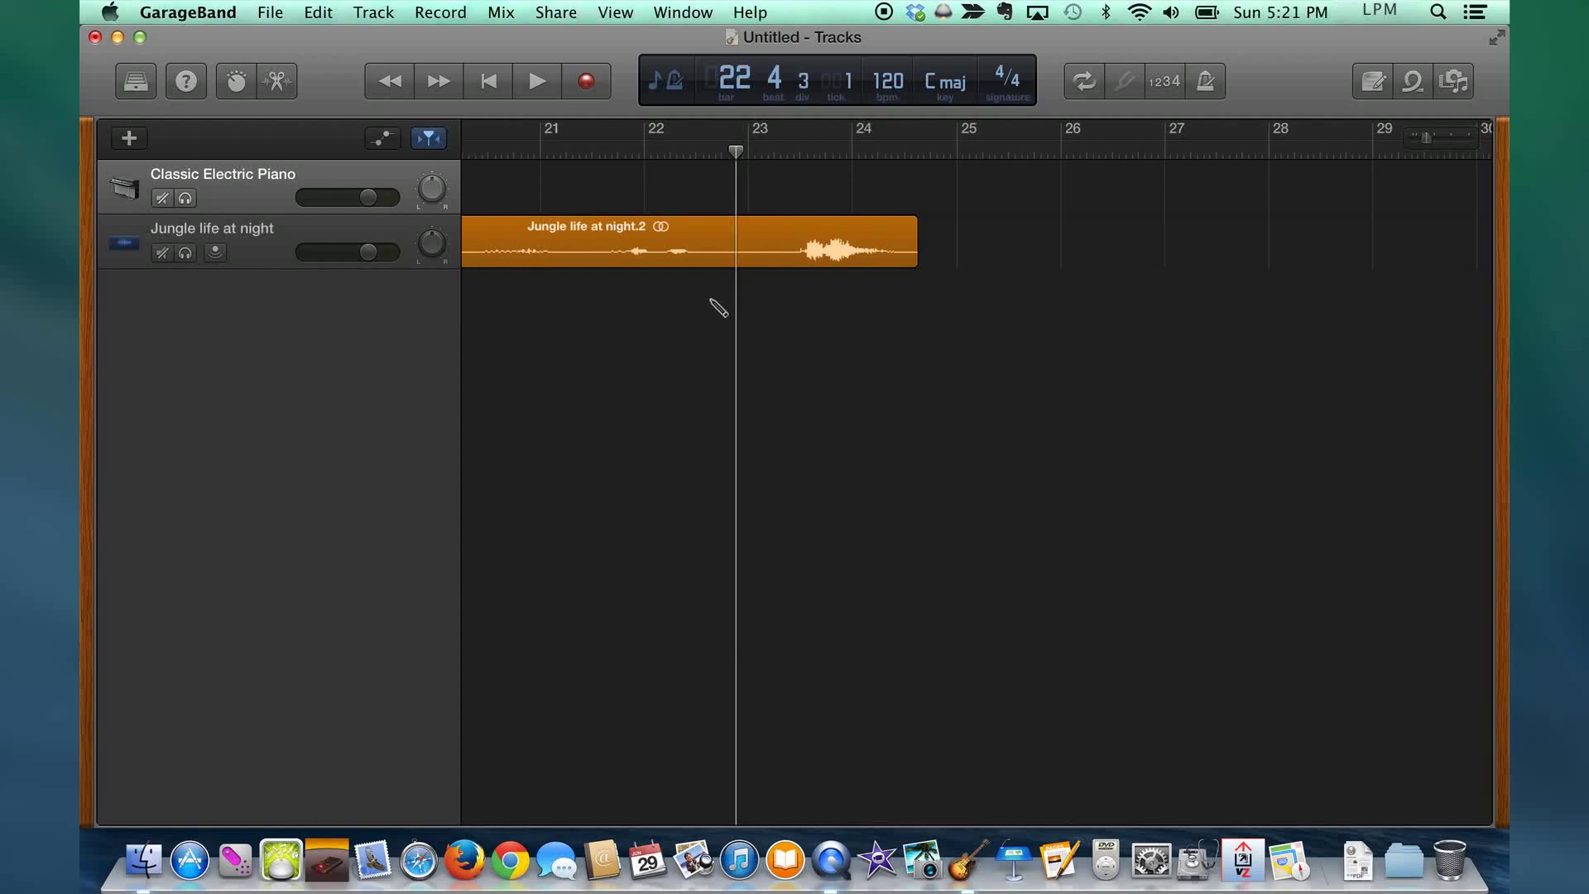
pyautogui.click(726, 252)
pyautogui.press('super+t')
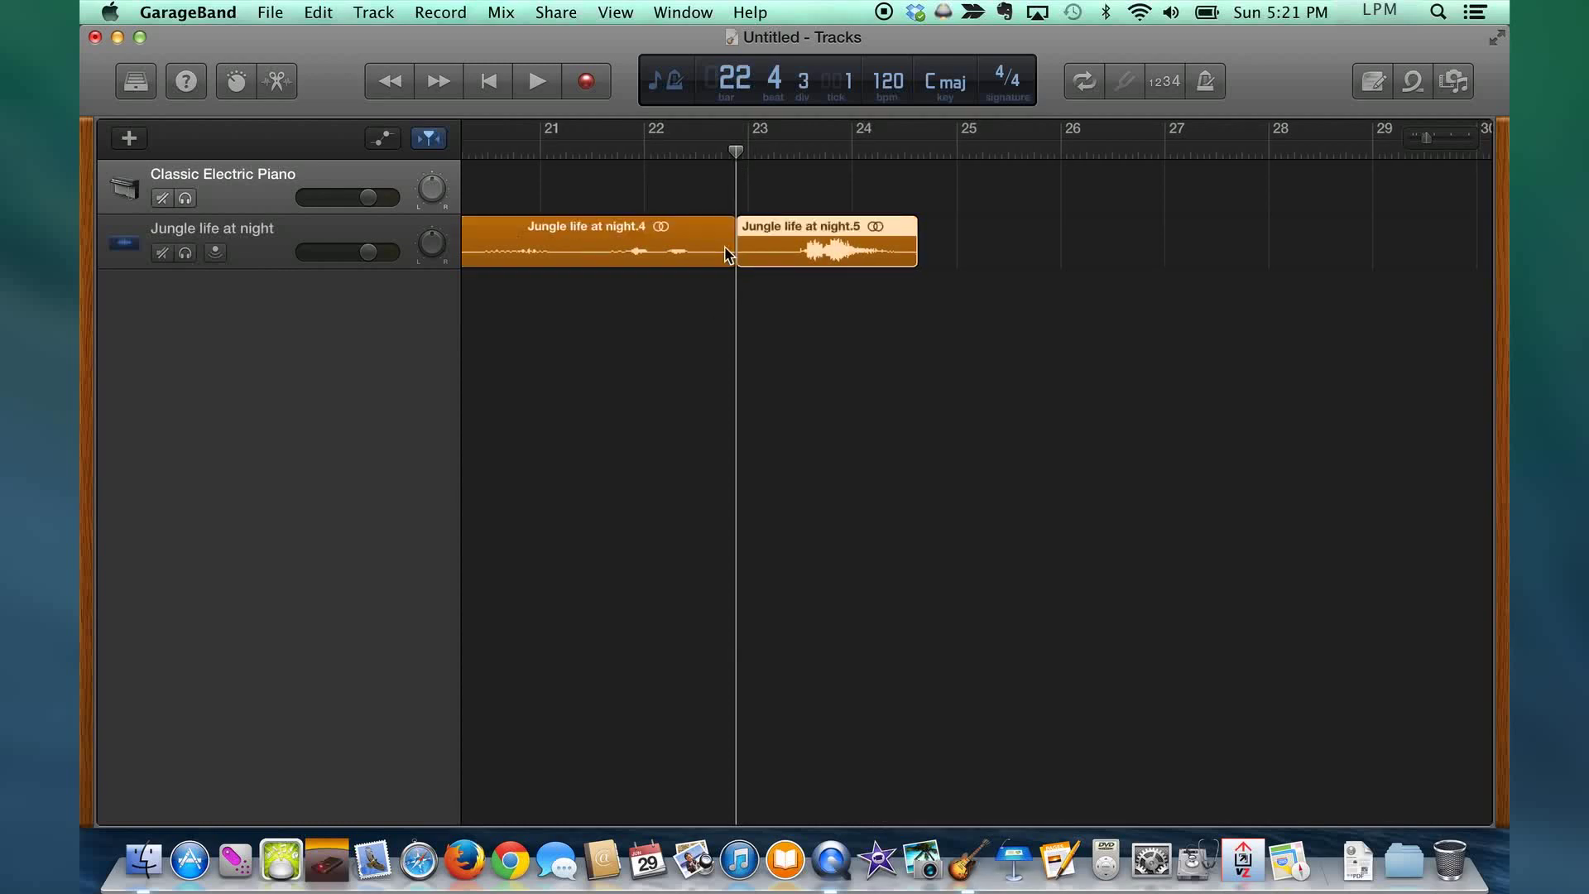
pyautogui.click(712, 229)
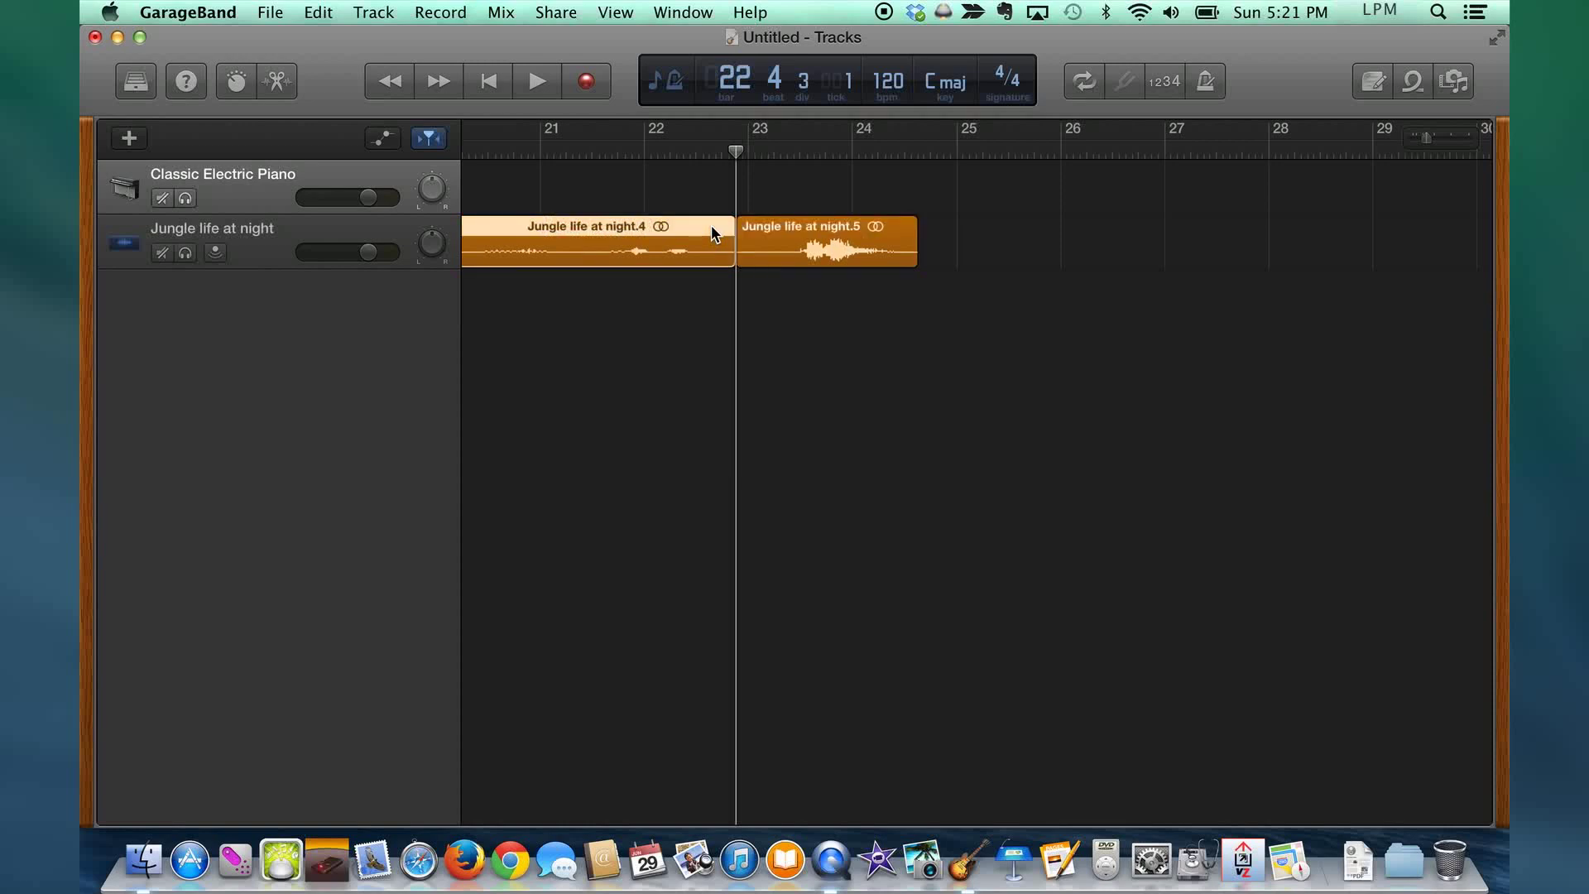
pyautogui.press('Delete')
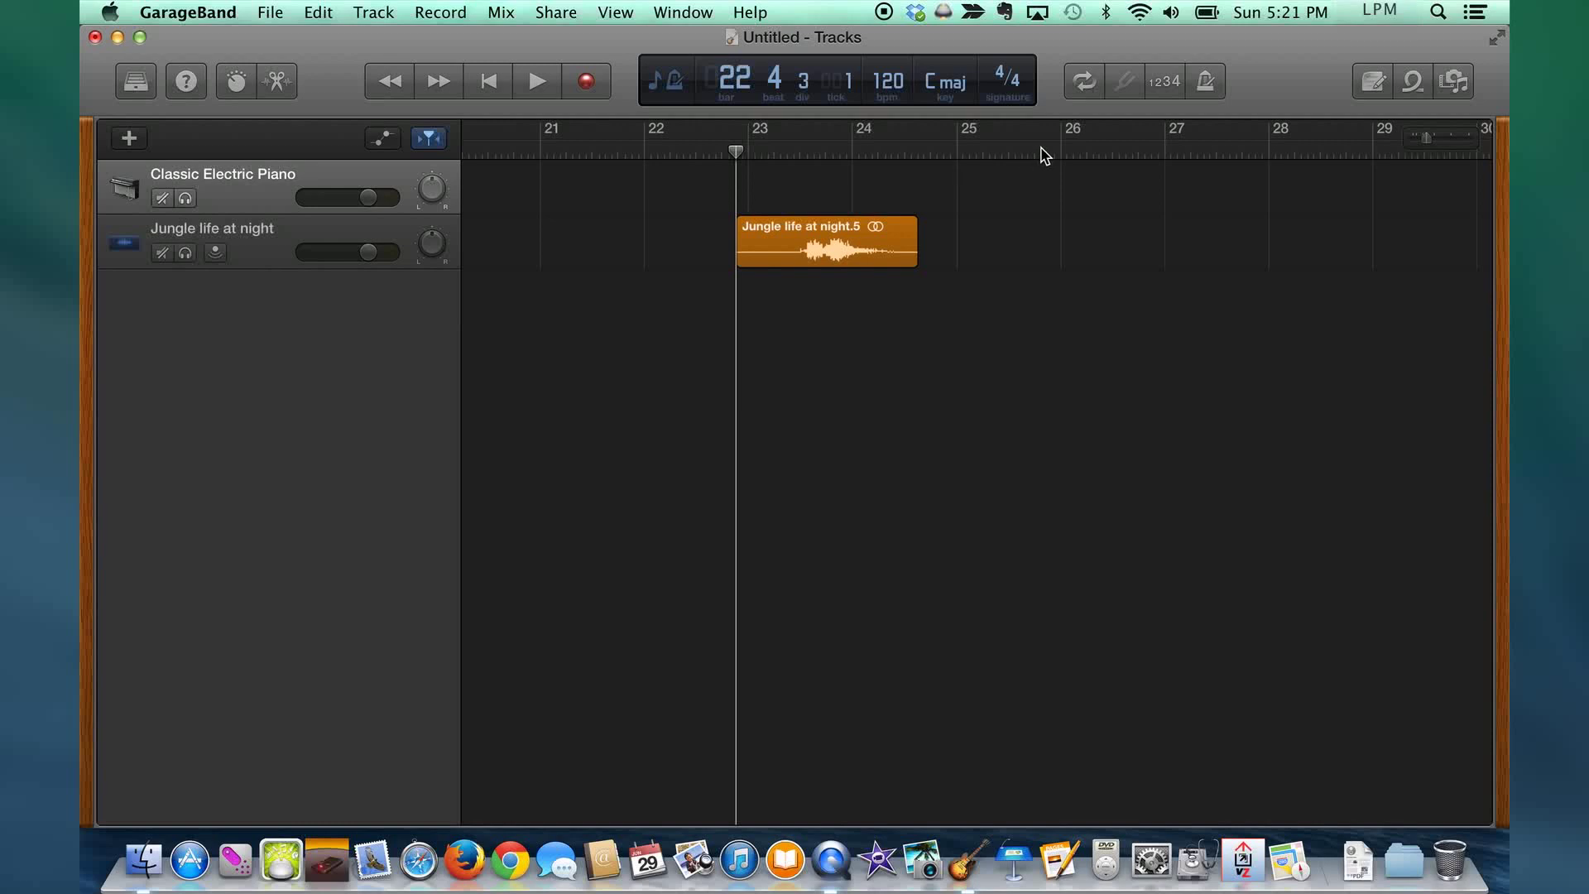
# Step: Drag the 'Jungle life at night.5' roar region to bar 1 and play it from the start
pyautogui.moveTo(1425, 145); pyautogui.dragTo(1369, 145)
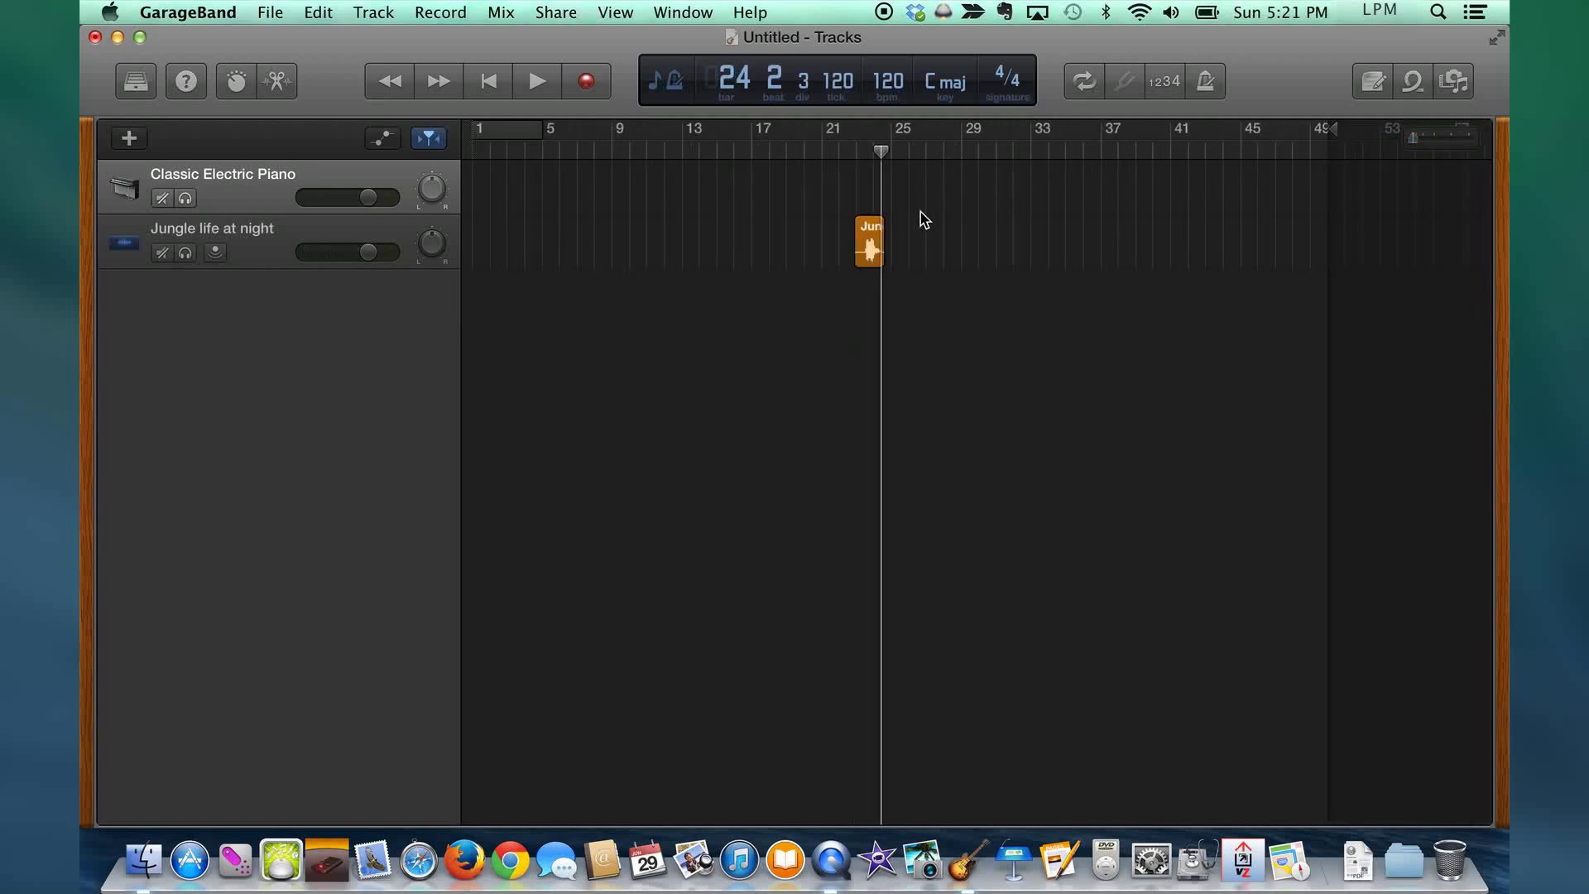
pyautogui.moveTo(869, 234); pyautogui.dragTo(491, 225)
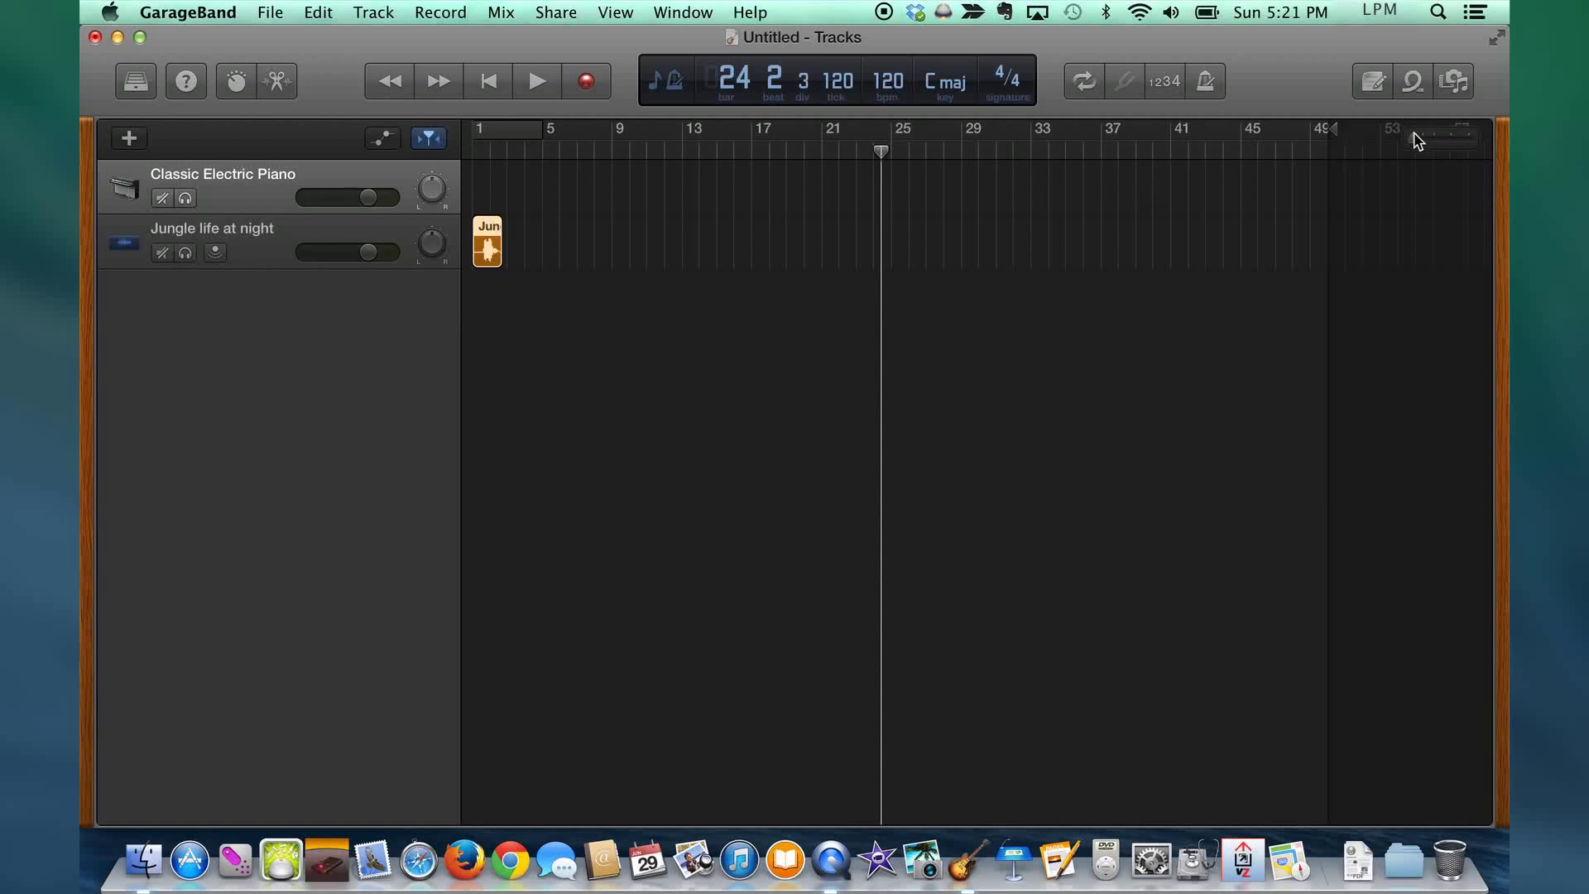
pyautogui.moveTo(1412, 140); pyautogui.dragTo(1437, 142)
pyautogui.press('Return')
pyautogui.press('space')
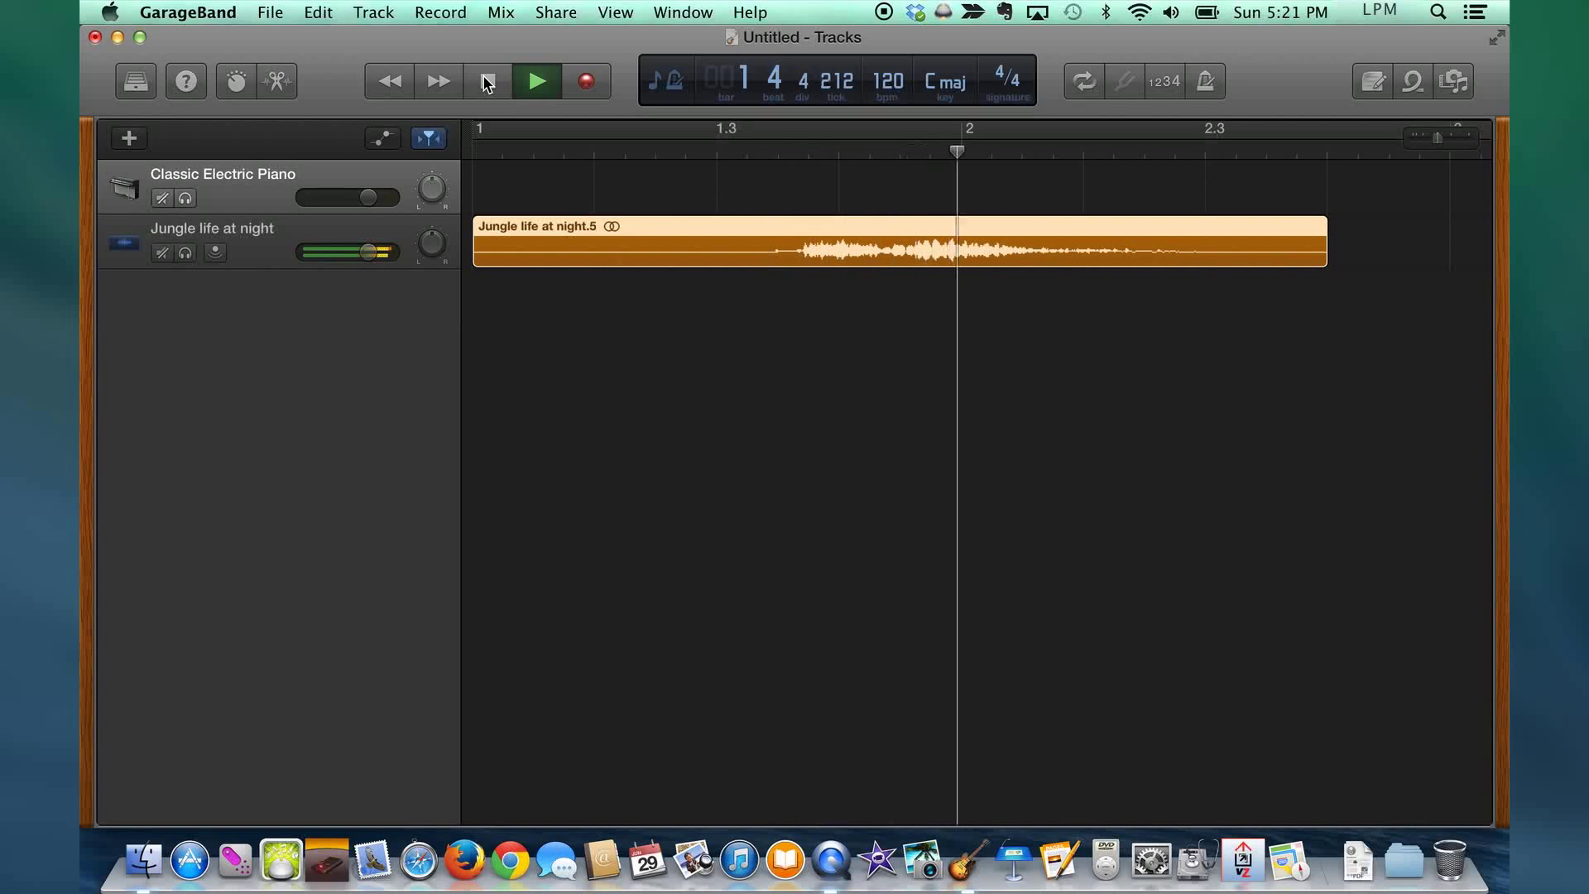
pyautogui.click(488, 81)
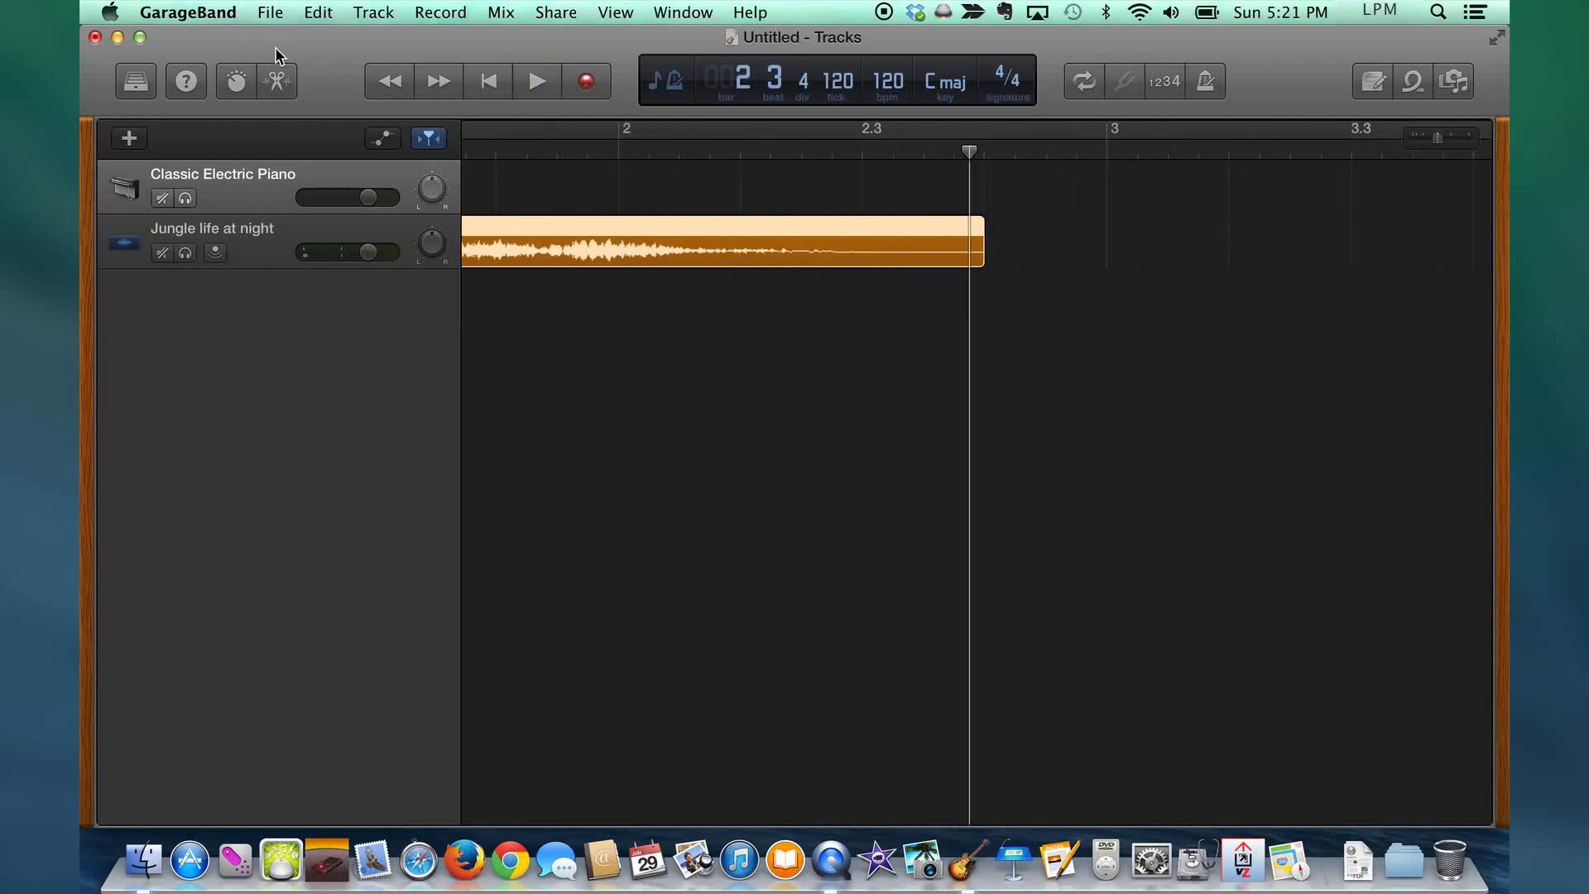
# Step: Remove the Classic Electric Piano track using Delete Track from its right-click menu
pyautogui.click(490, 80)
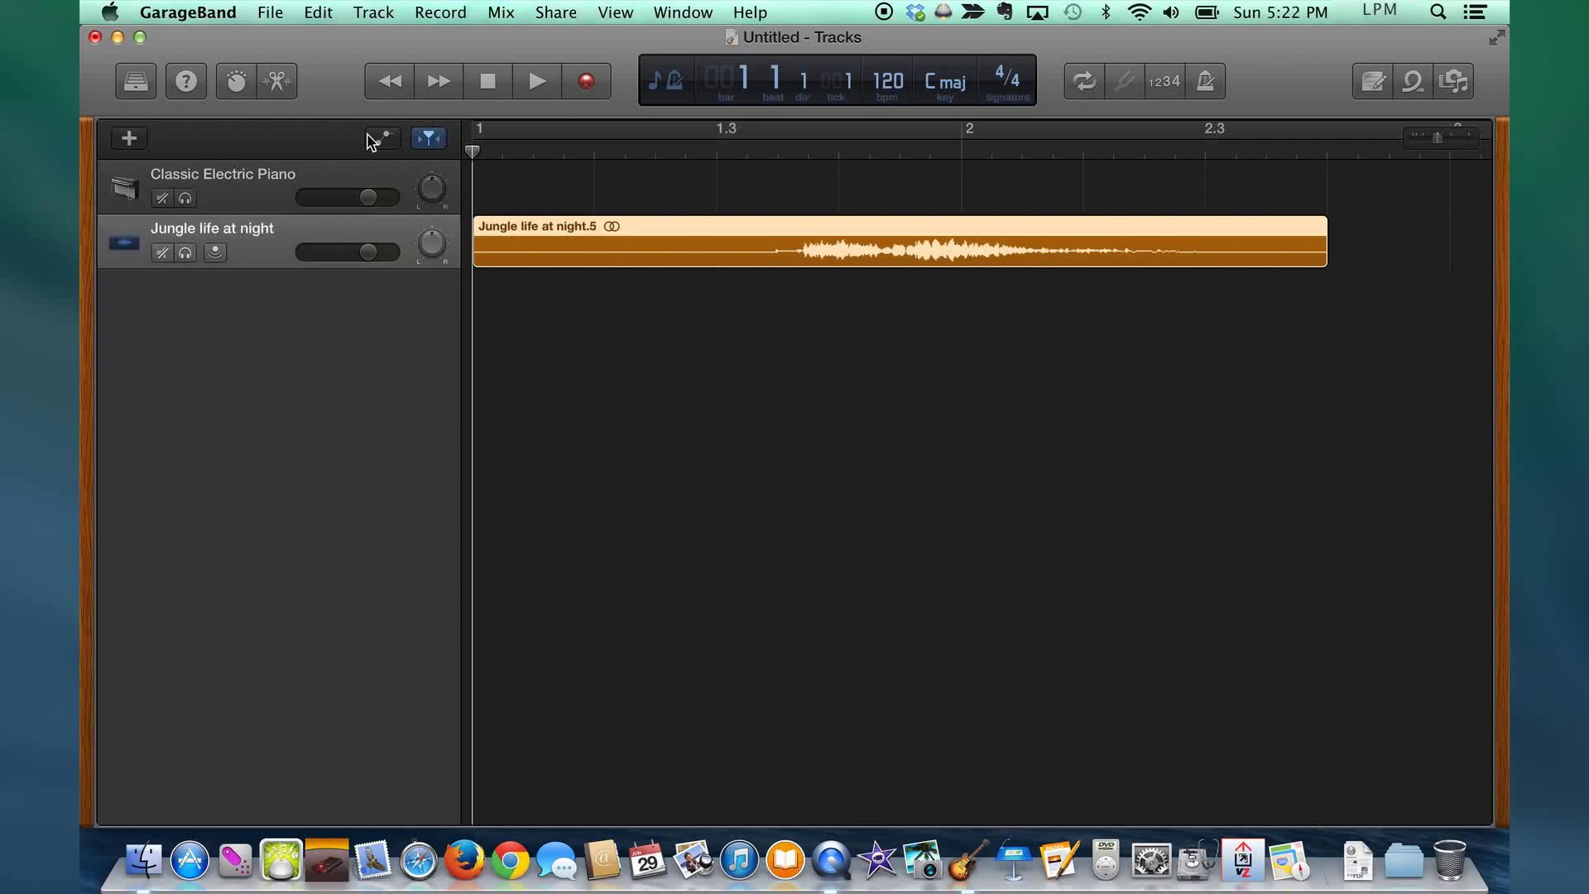
pyautogui.click(265, 200)
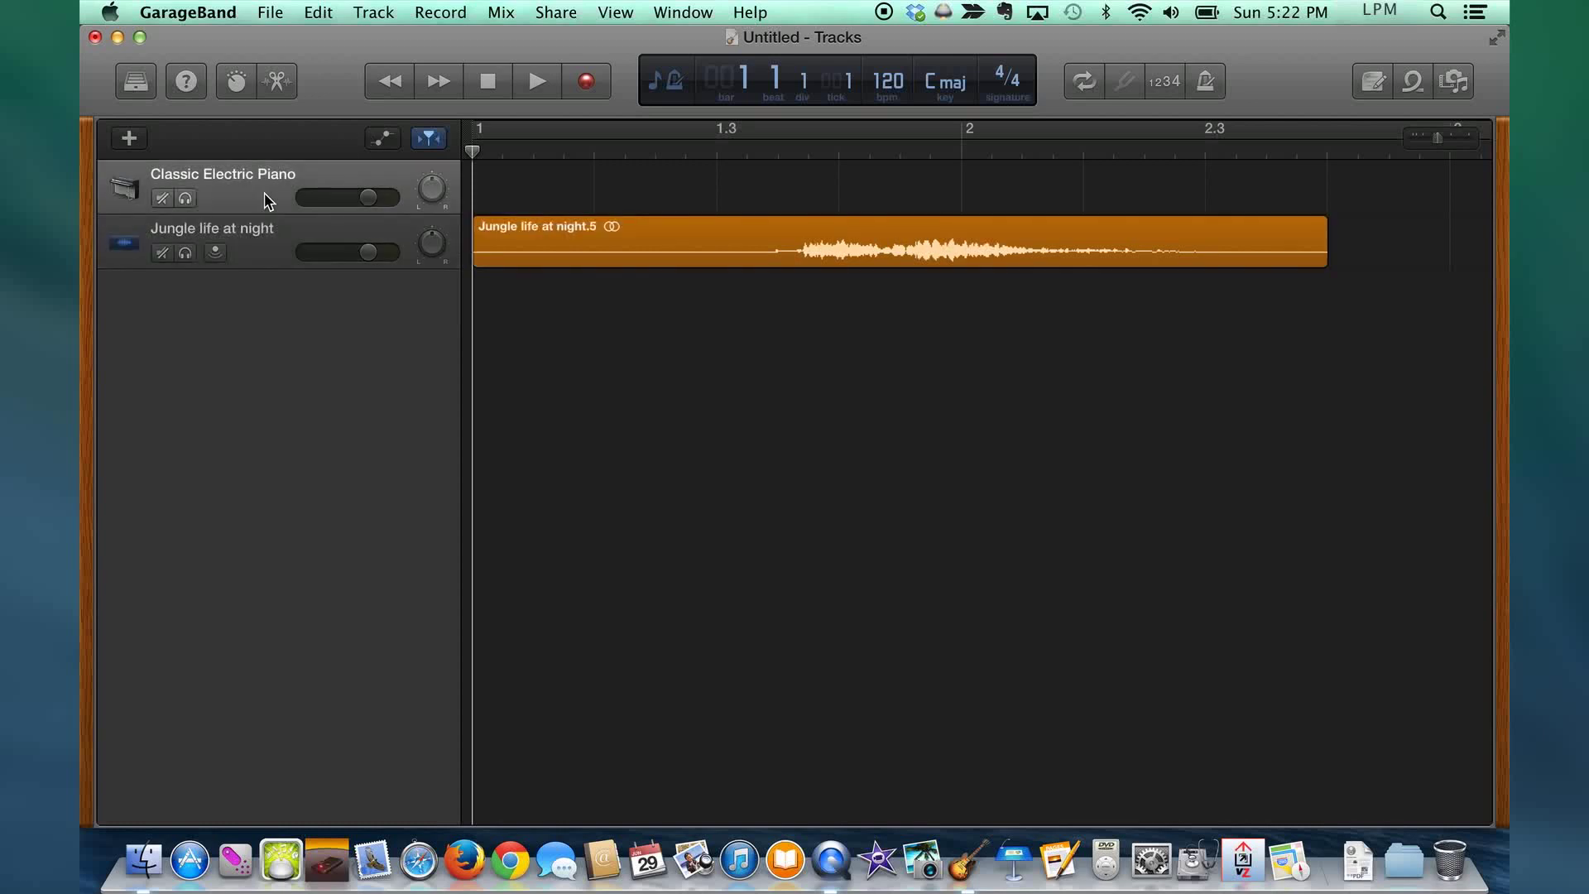
pyautogui.click(372, 10)
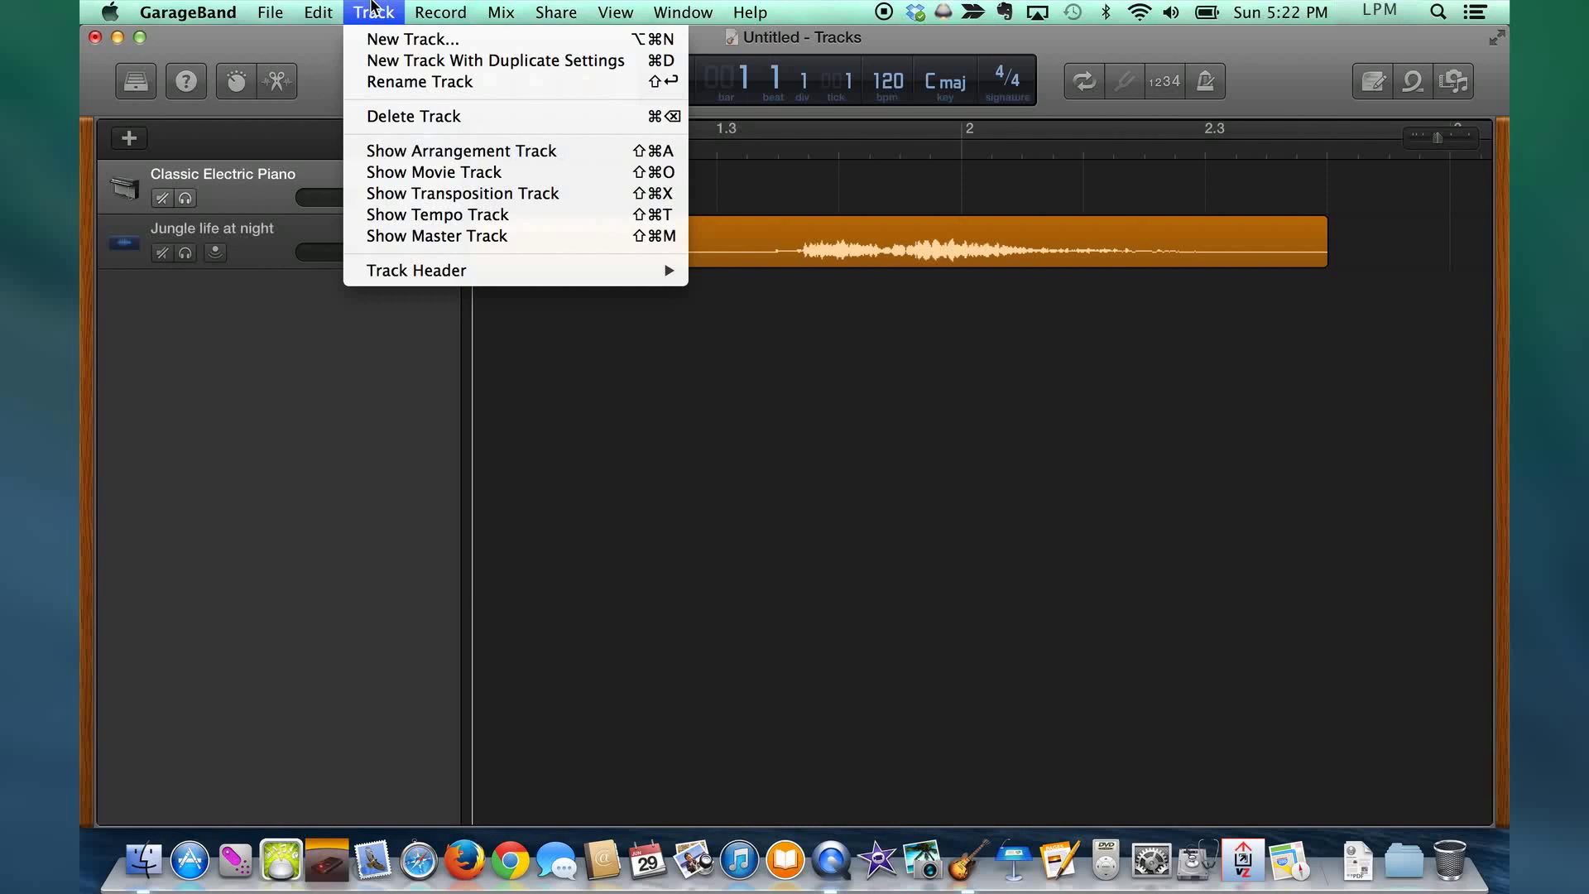
pyautogui.click(329, 132)
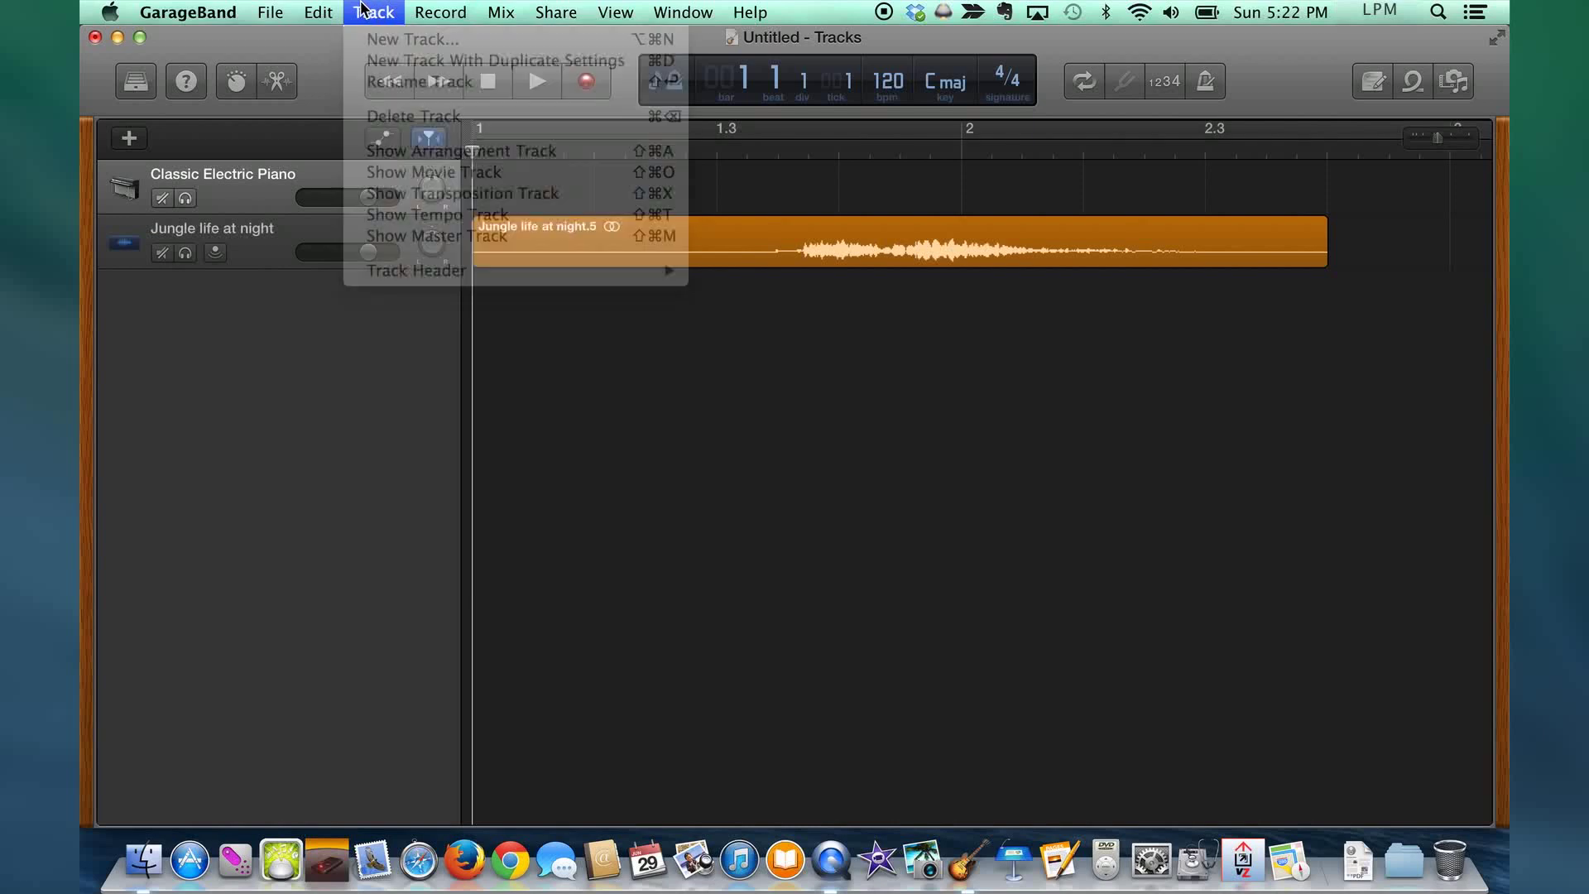
pyautogui.rightClick(269, 198)
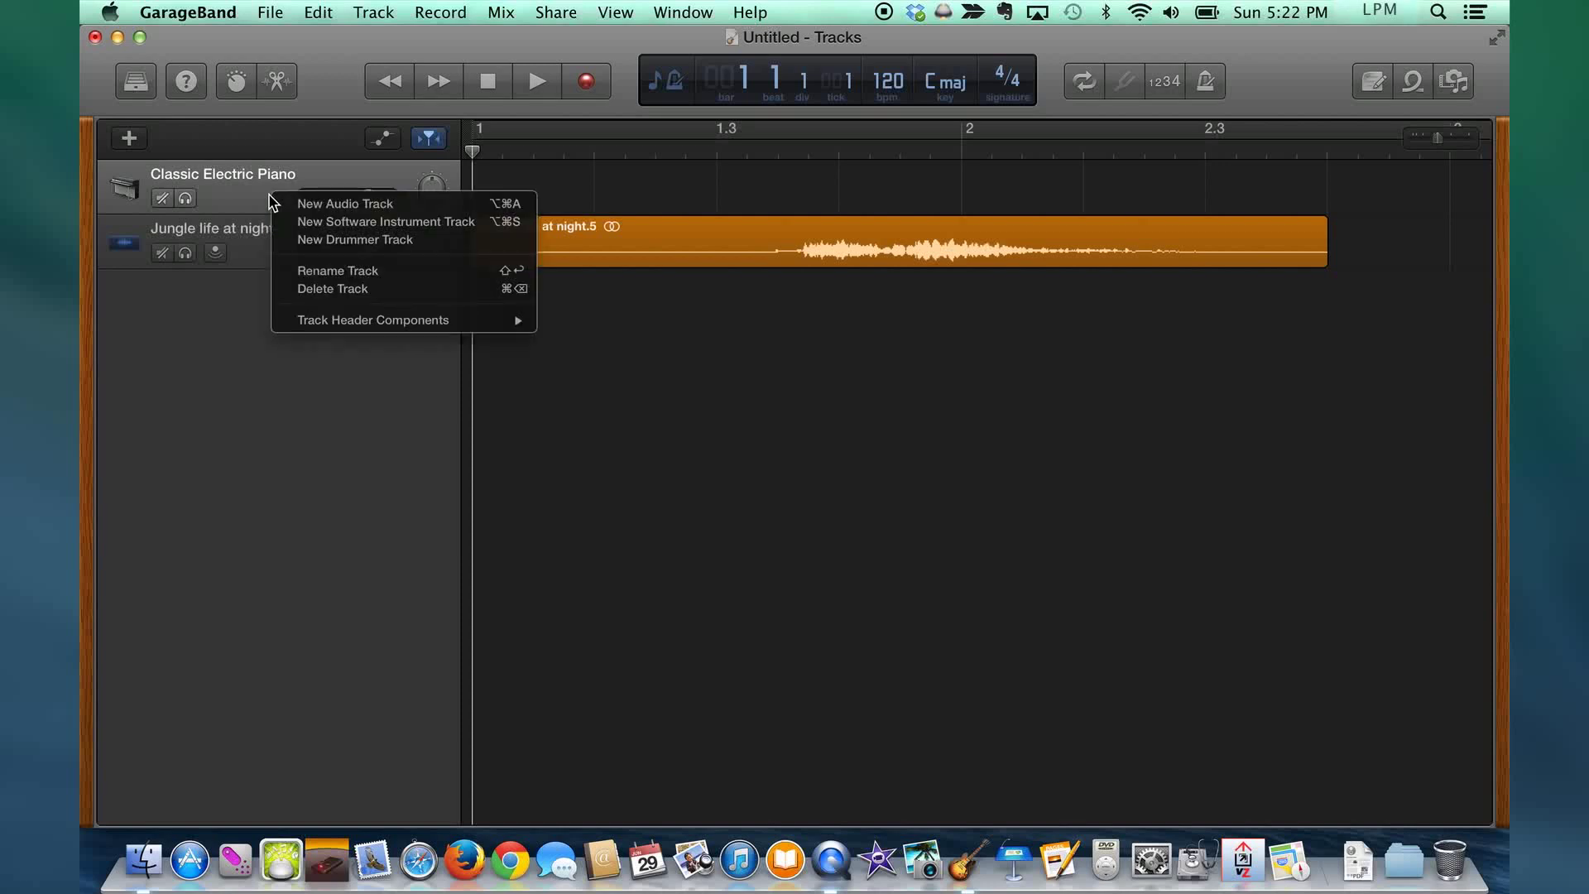
pyautogui.click(298, 290)
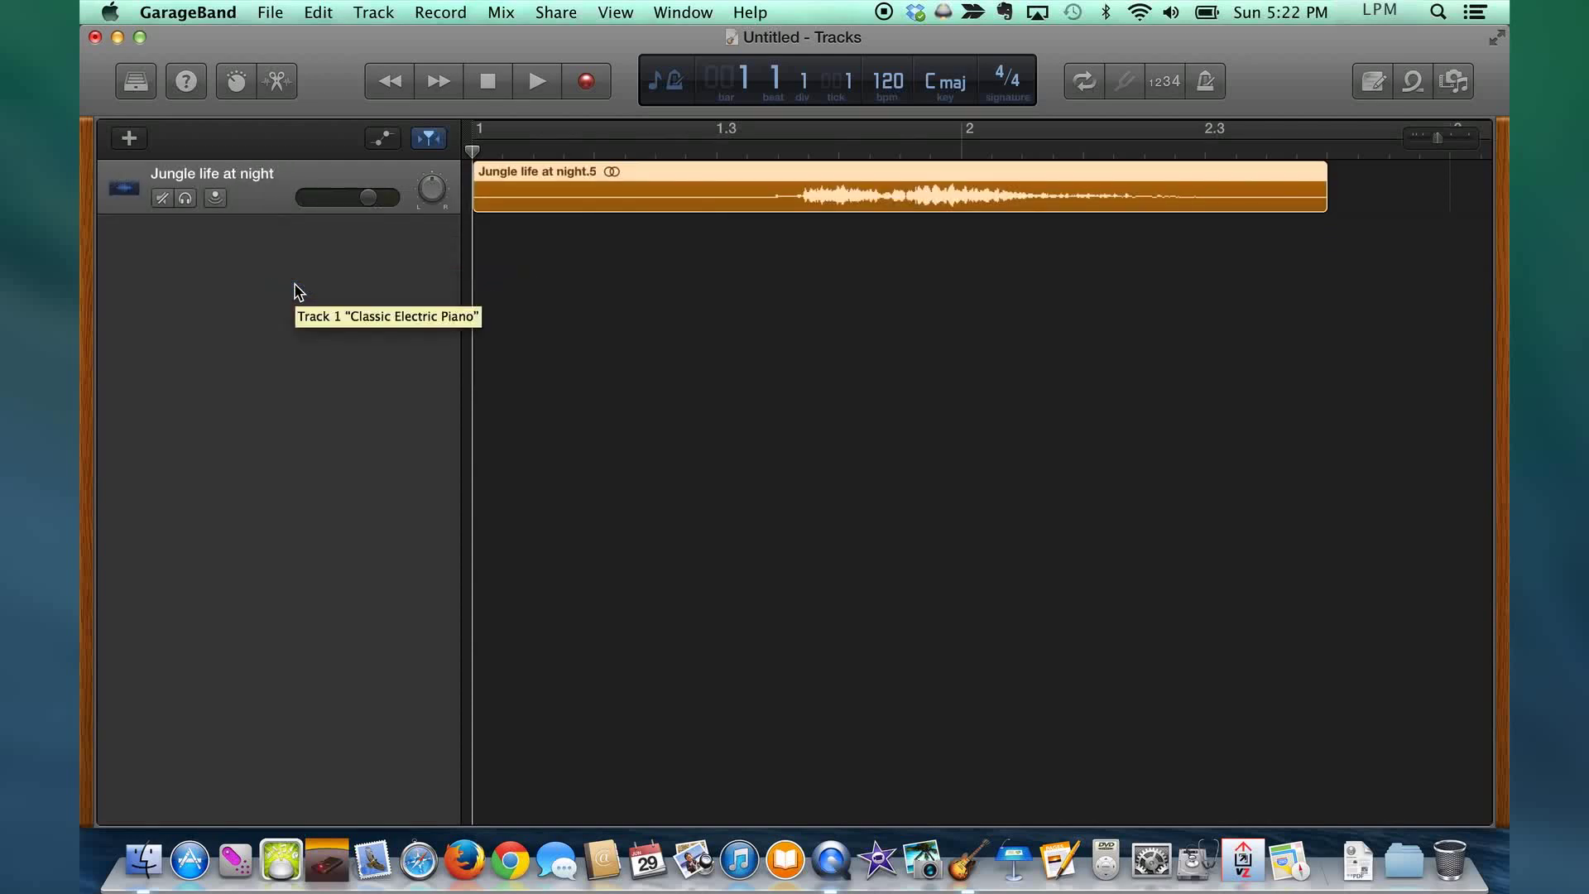
pyautogui.click(298, 291)
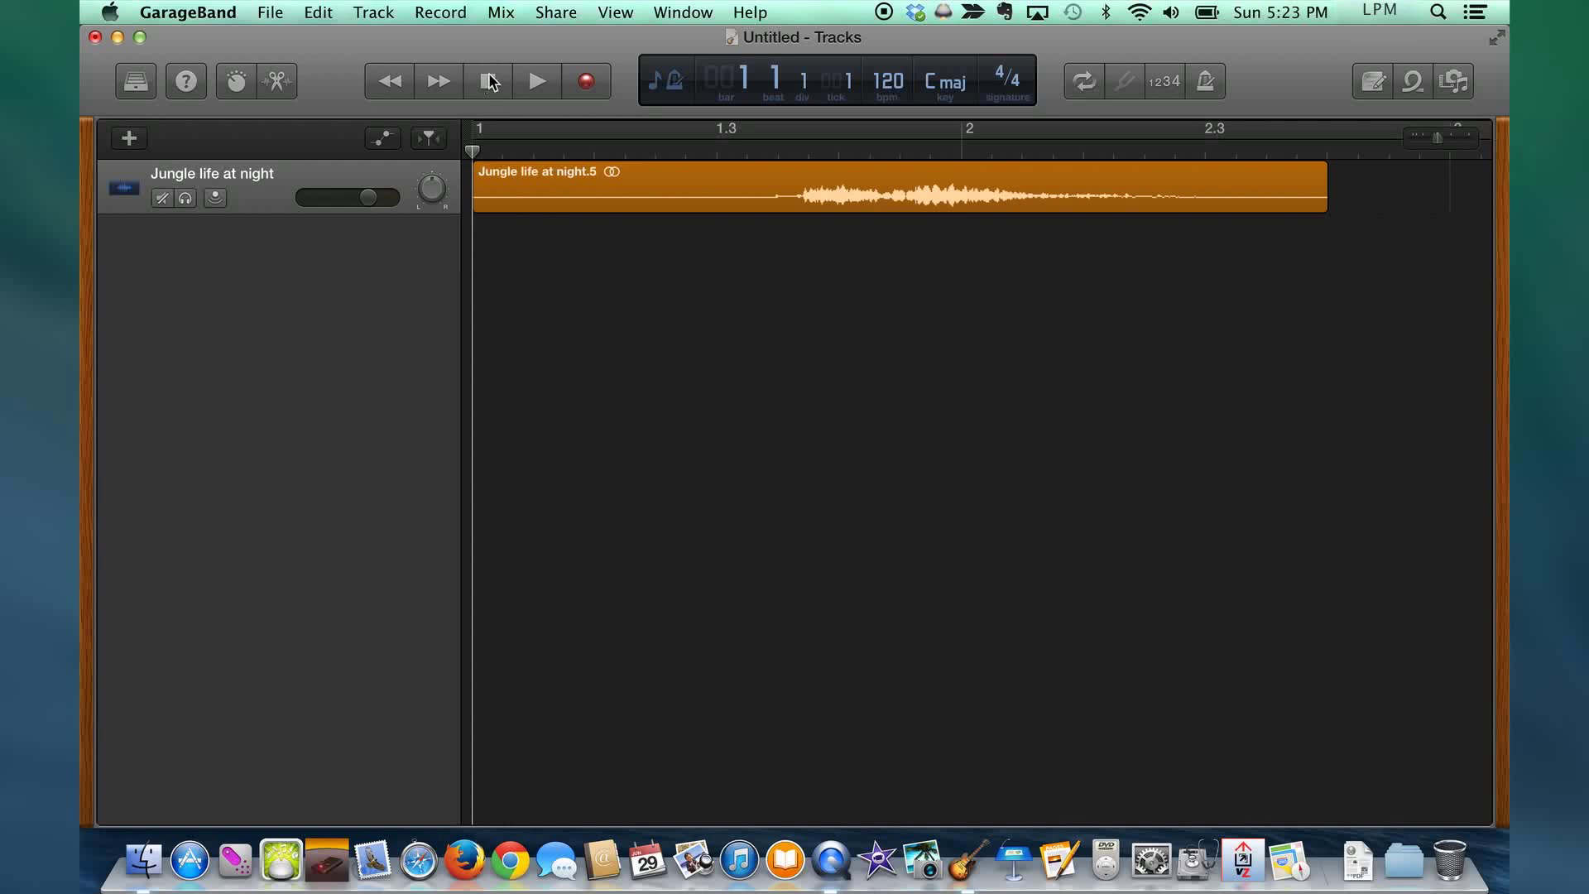
# Step: Export the song to the Desktop as 'Lion roar sample', an MP3 at High Quality (192 kBit/s)
pyautogui.click(556, 12)
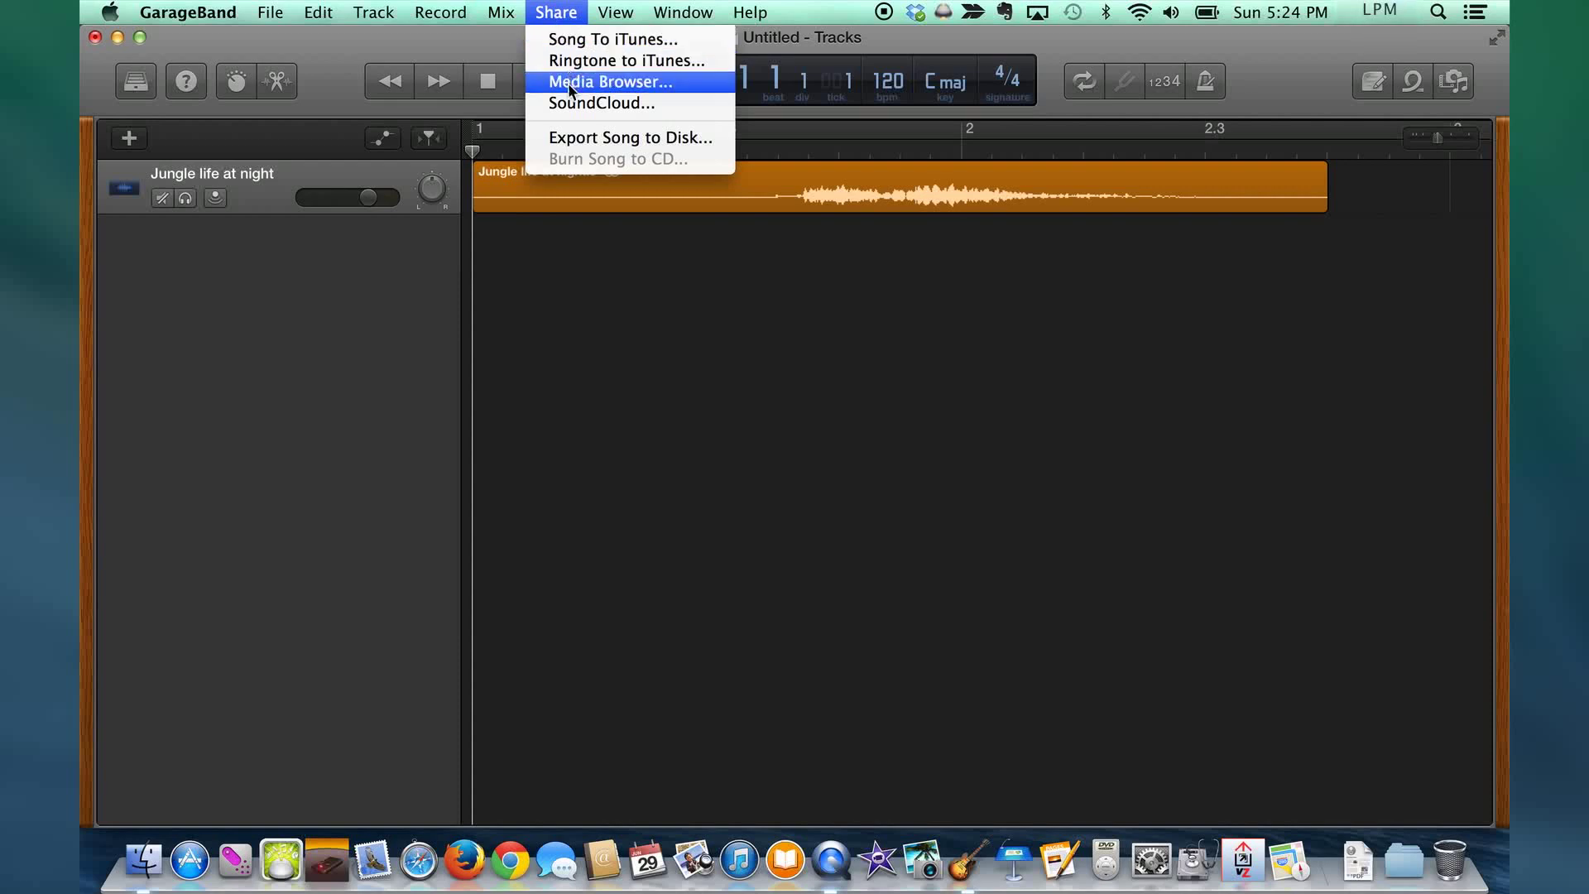
pyautogui.click(561, 138)
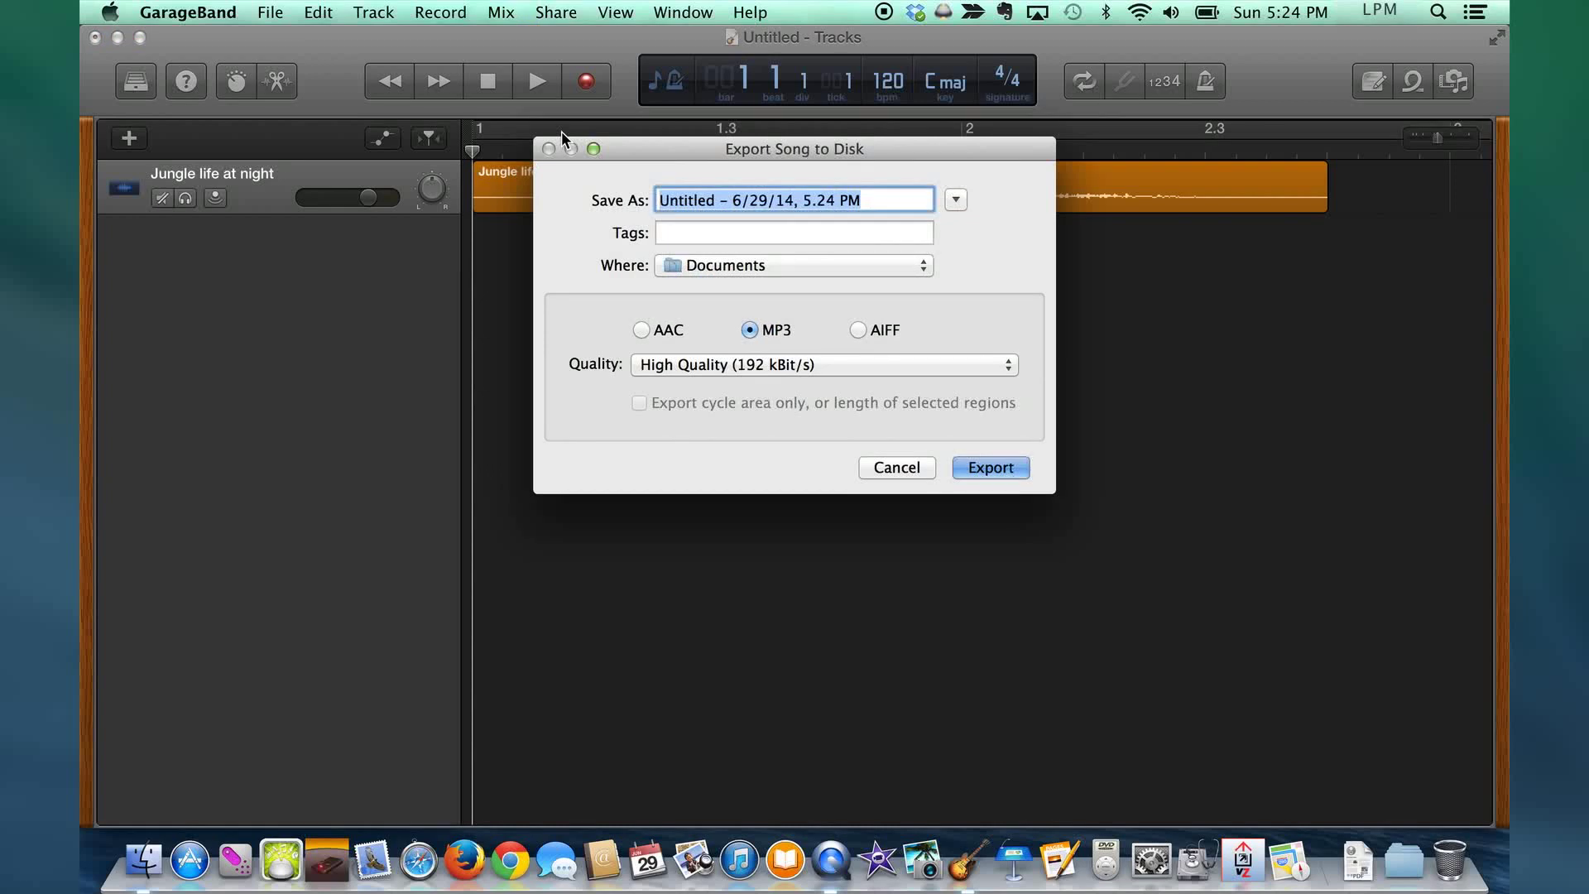
pyautogui.write('Lion')
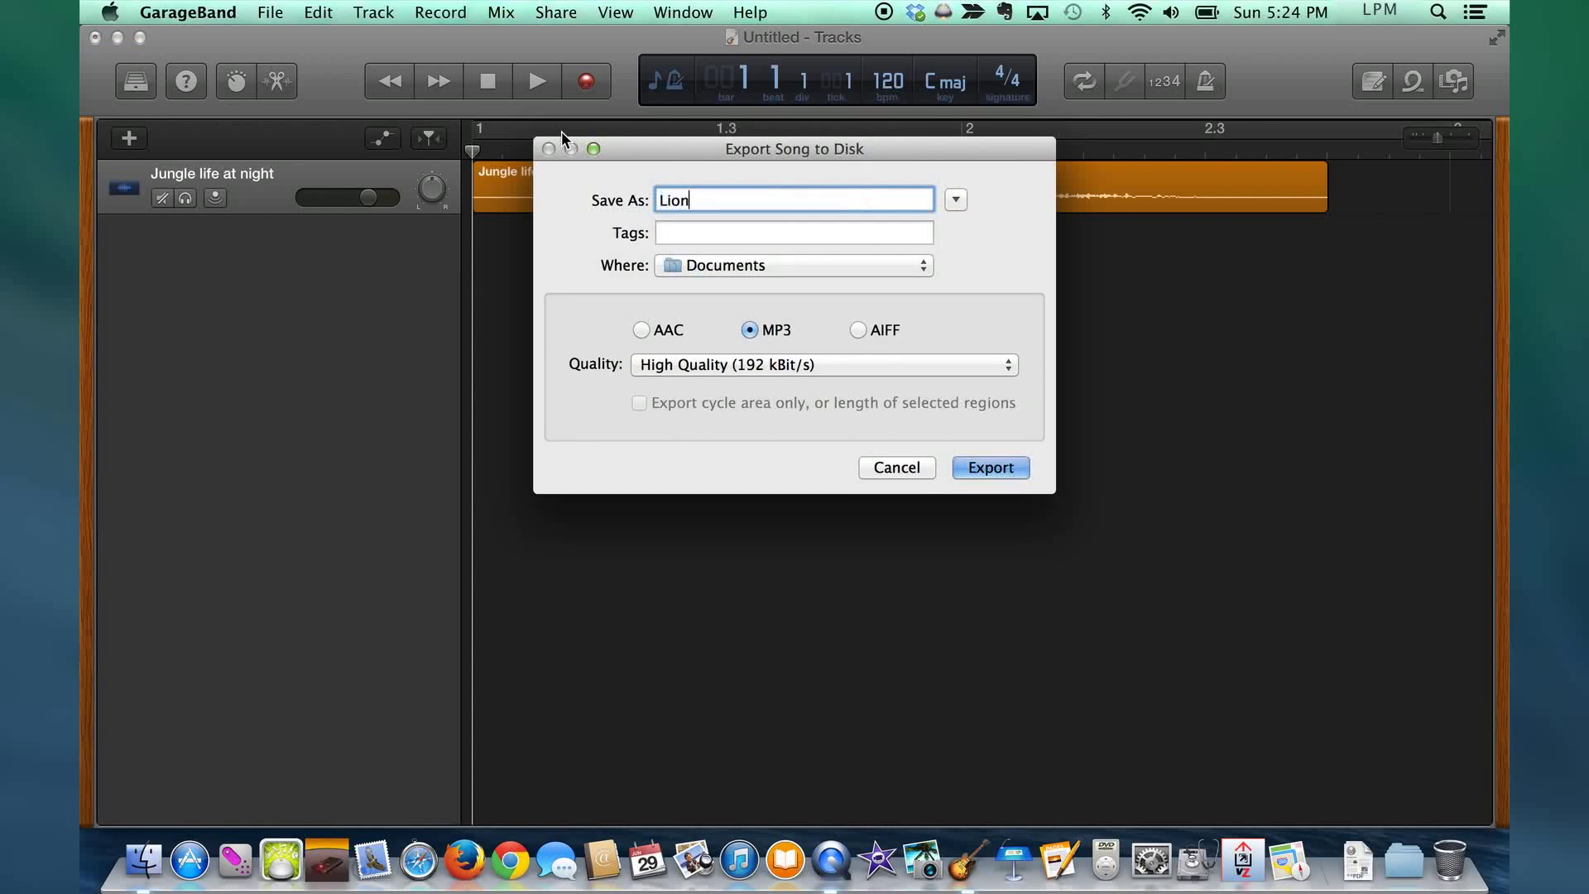
pyautogui.write(' roar sample')
pyautogui.press('super+d')
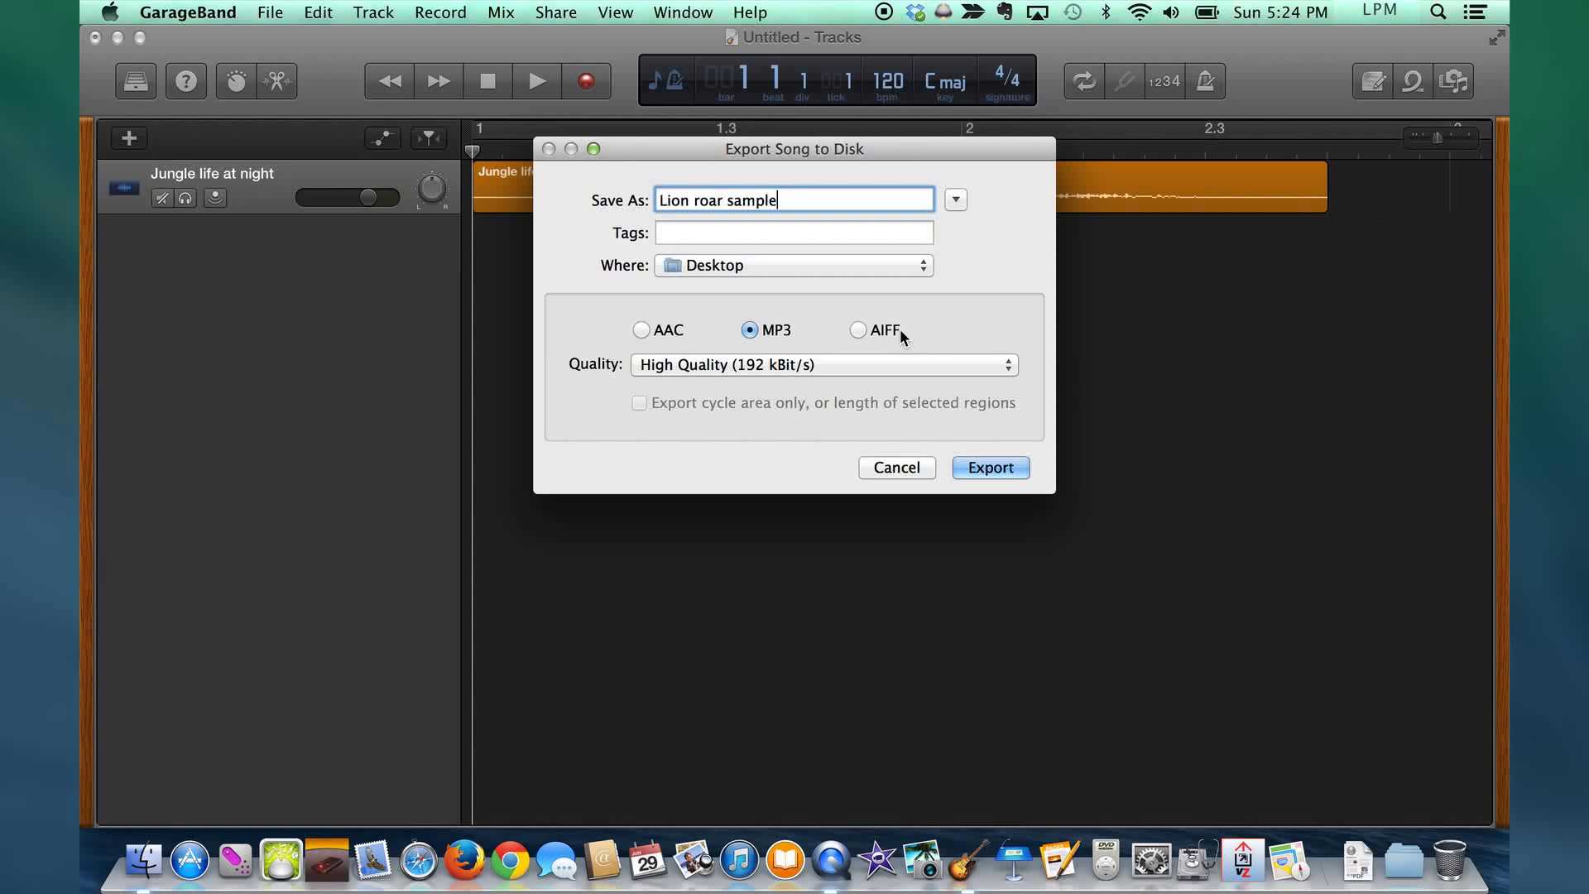
pyautogui.click(988, 365)
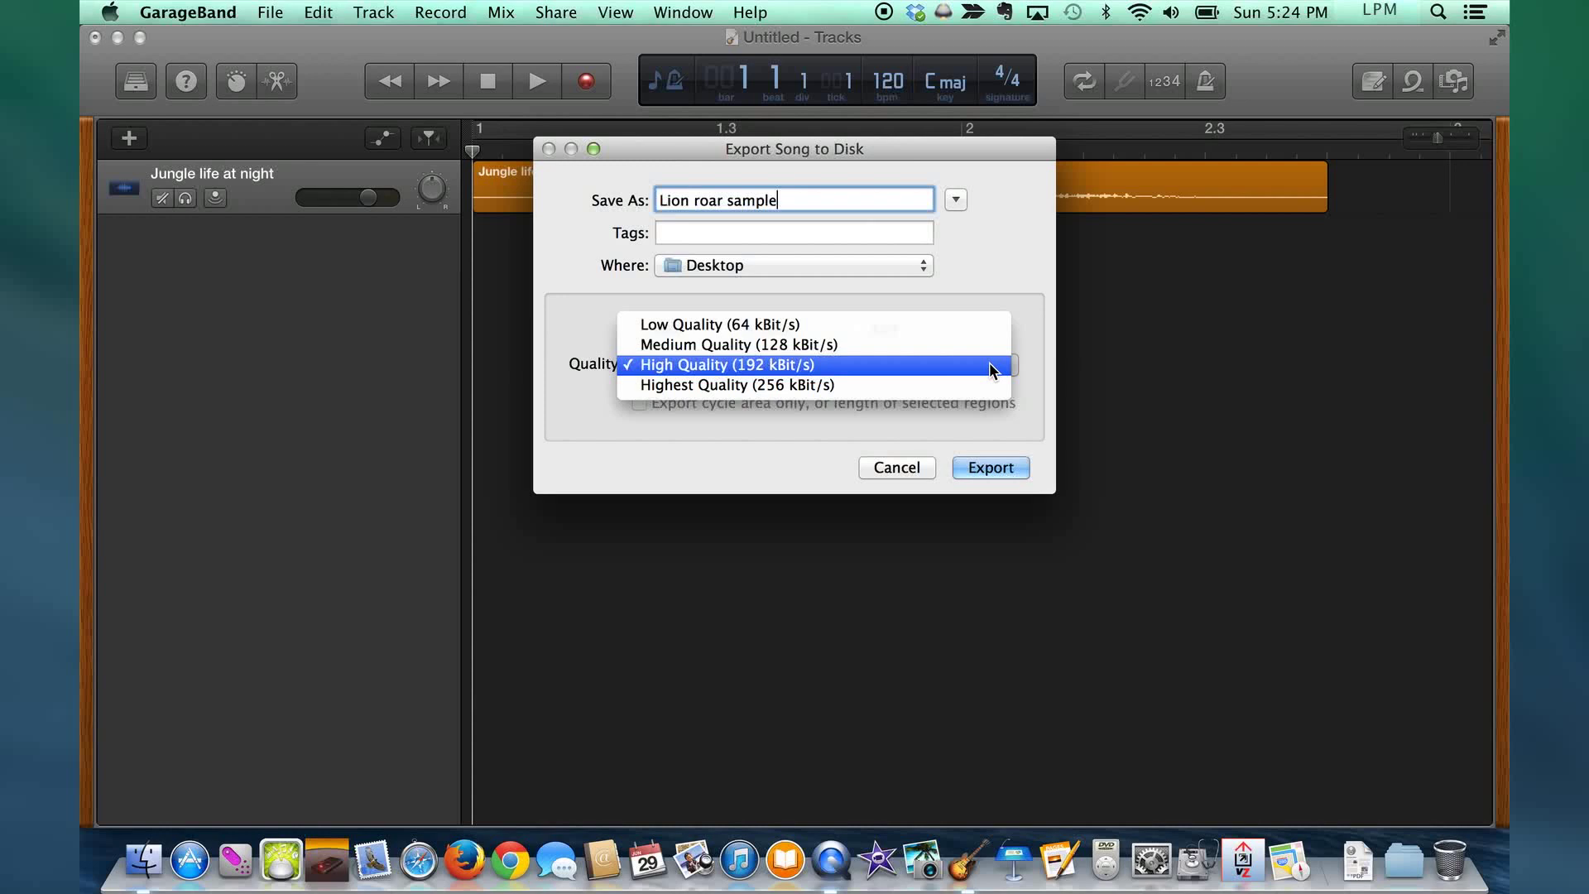
pyautogui.click(990, 364)
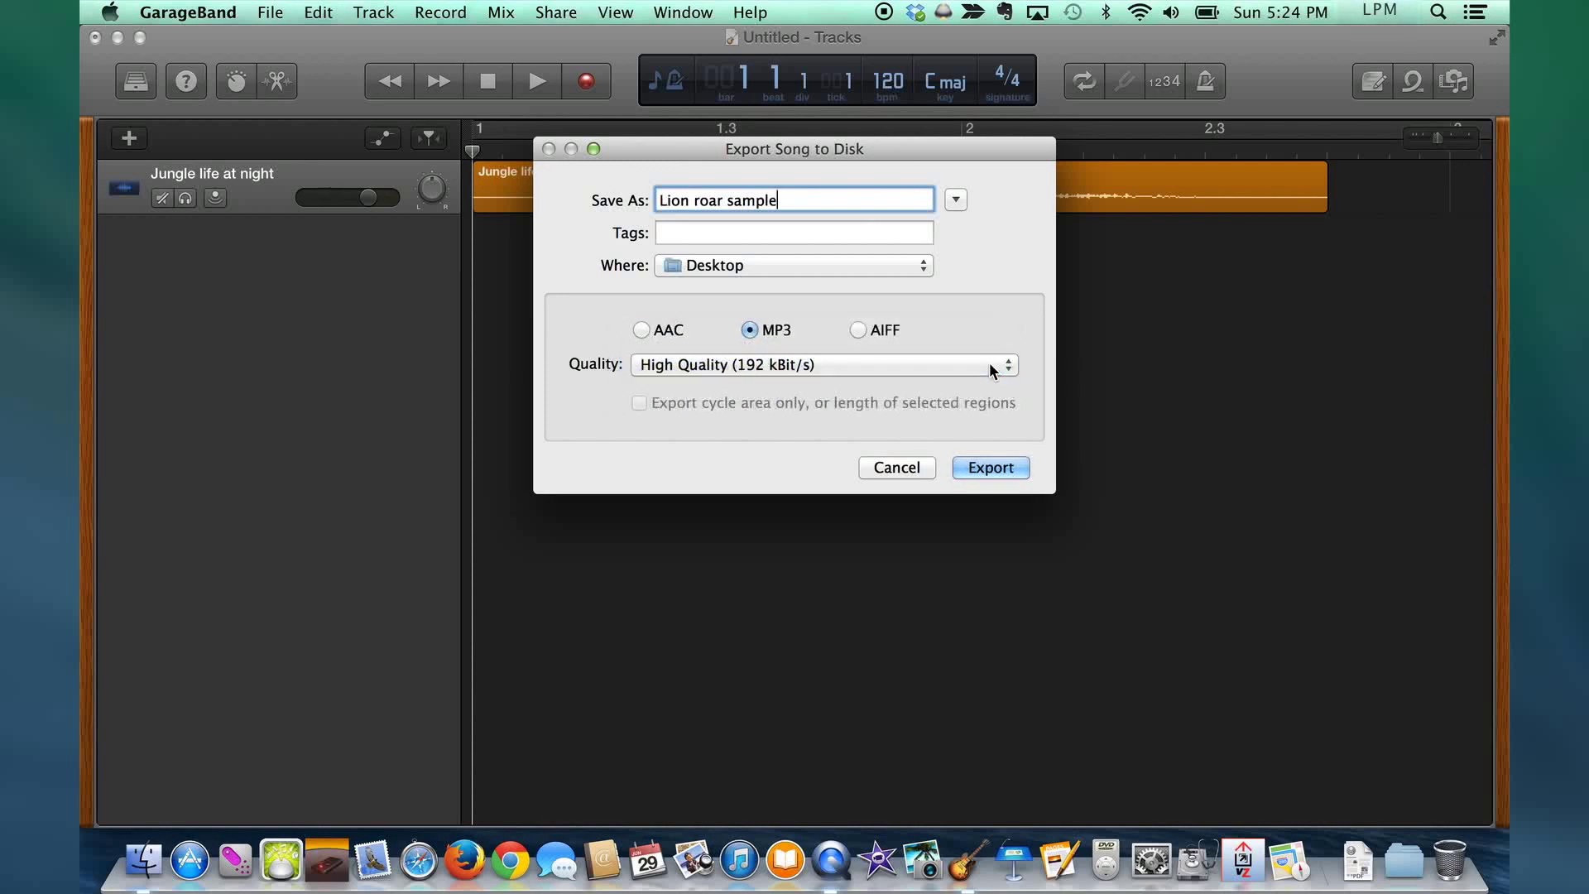
pyautogui.click(986, 470)
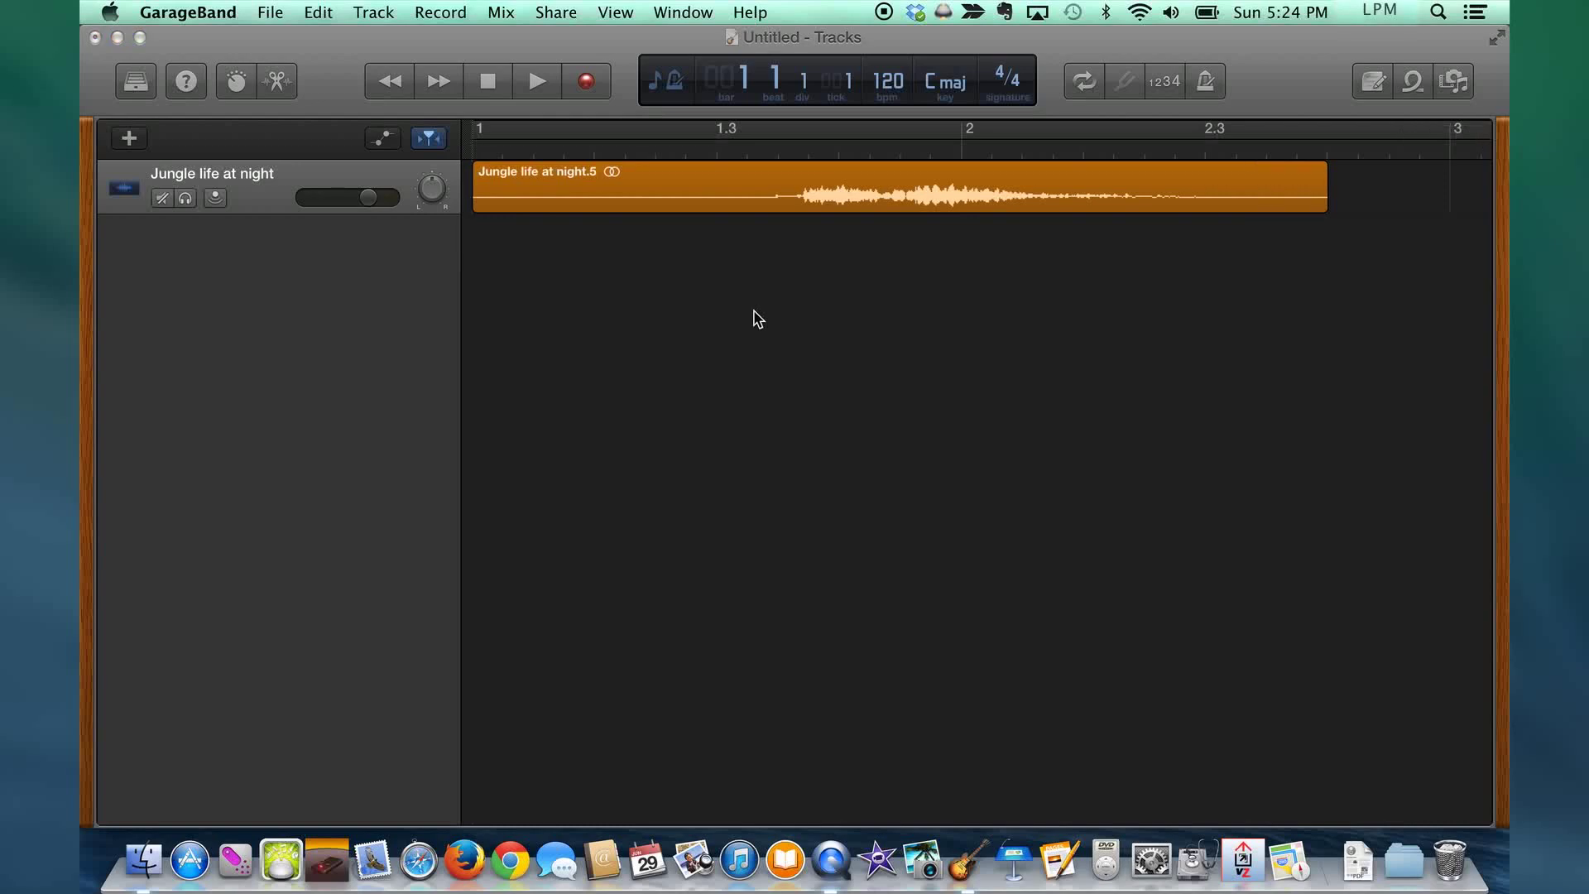
# Step: Hide GarageBand and Quick Look the 4-second Lion roar sample.mp3 on the desktop, then close the preview
pyautogui.press('F11')
pyautogui.press('super+Tab')
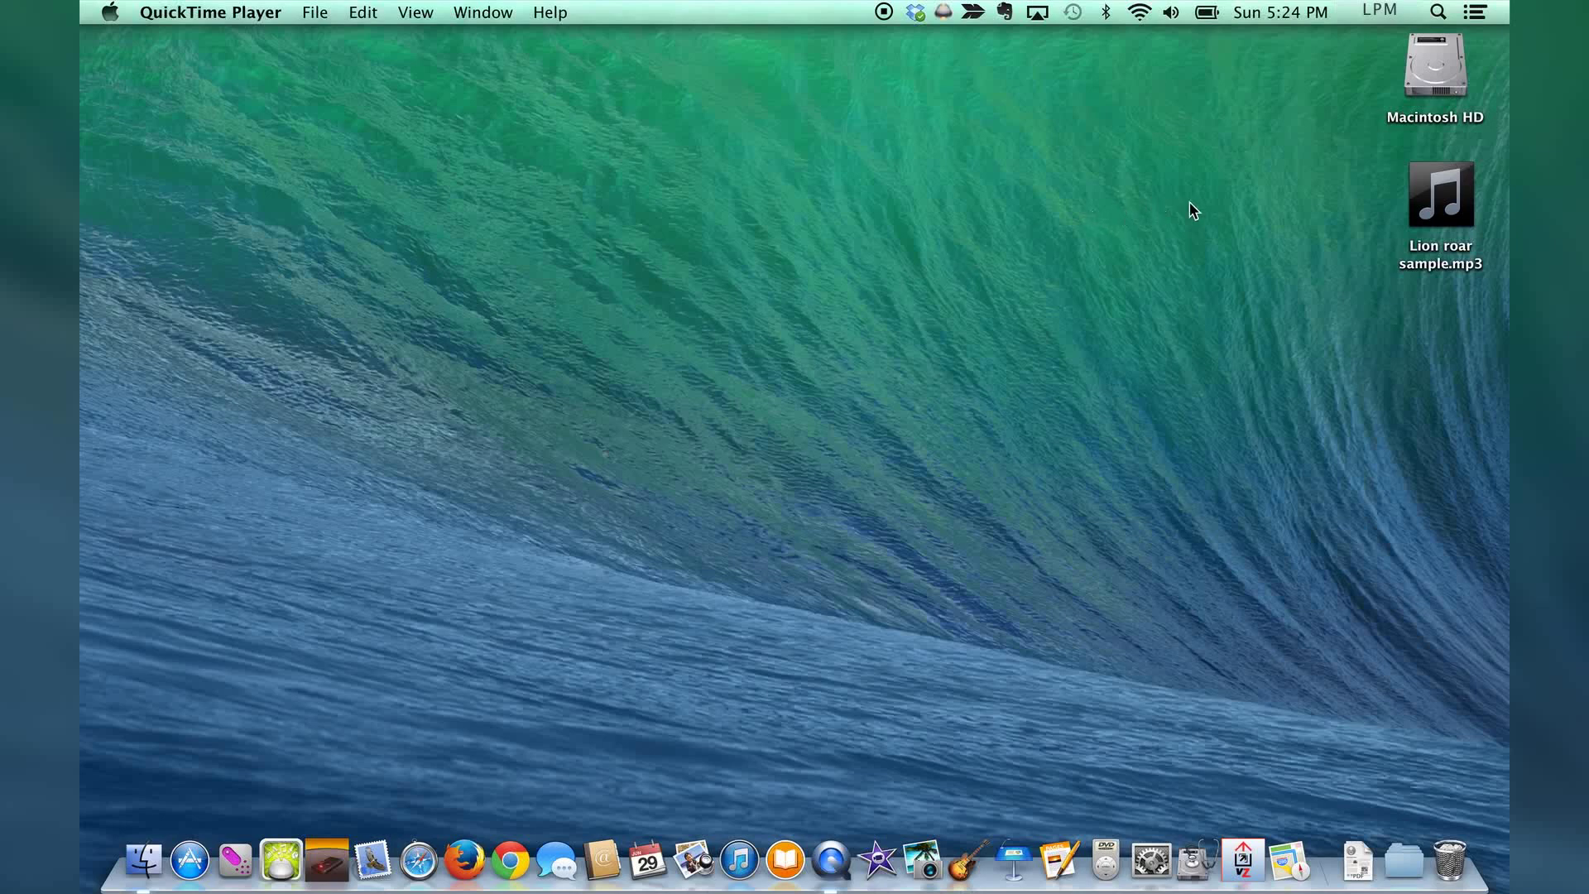
pyautogui.moveTo(1414, 173)
pyautogui.click(1420, 186)
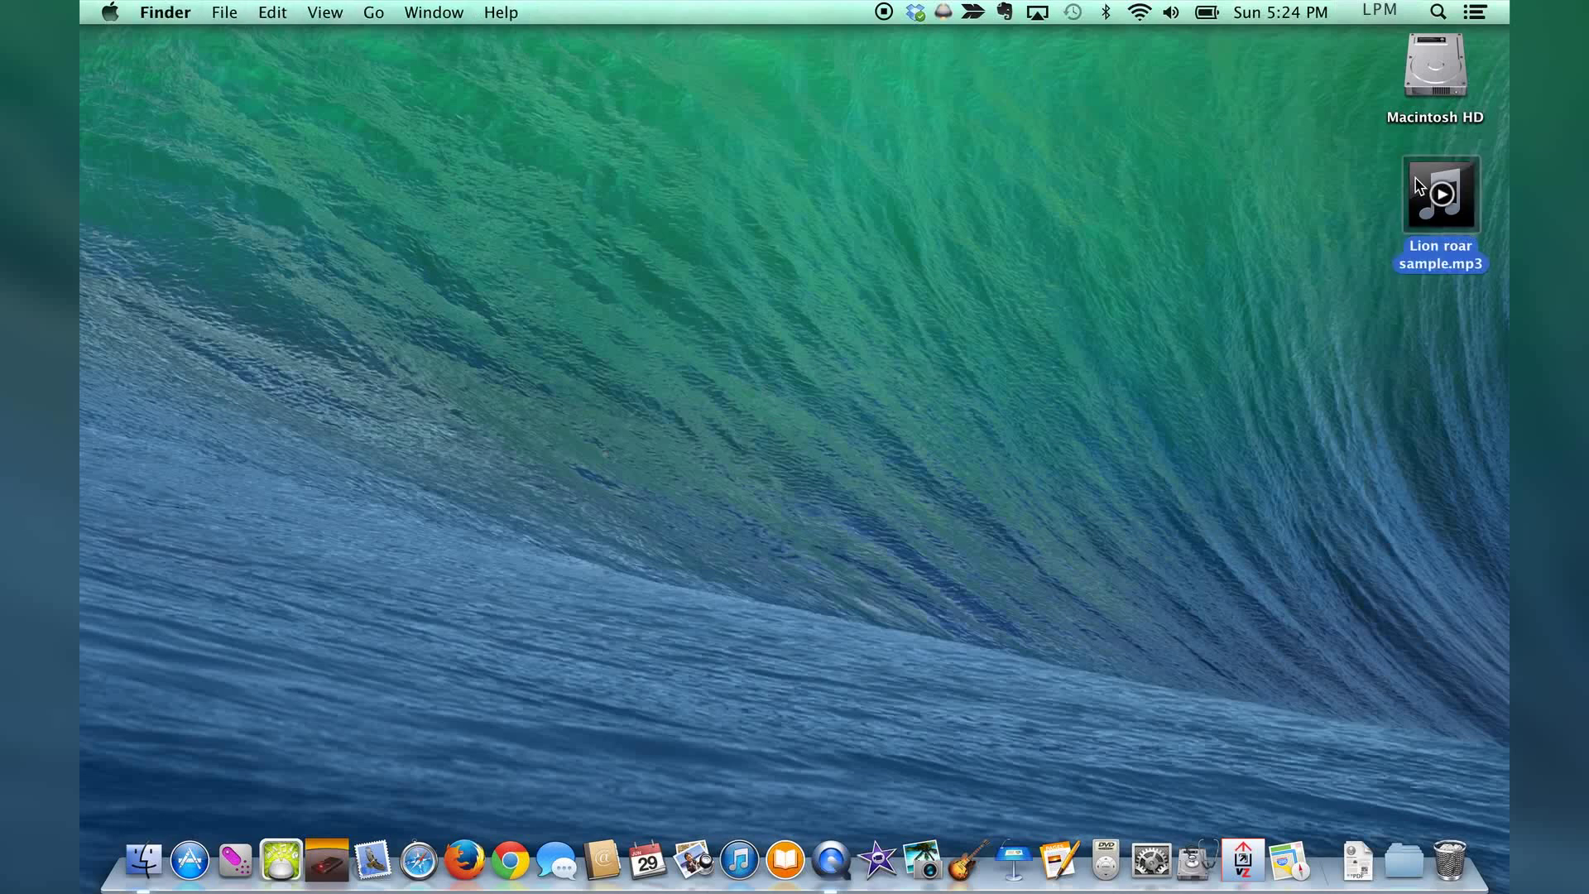
pyautogui.press('space')
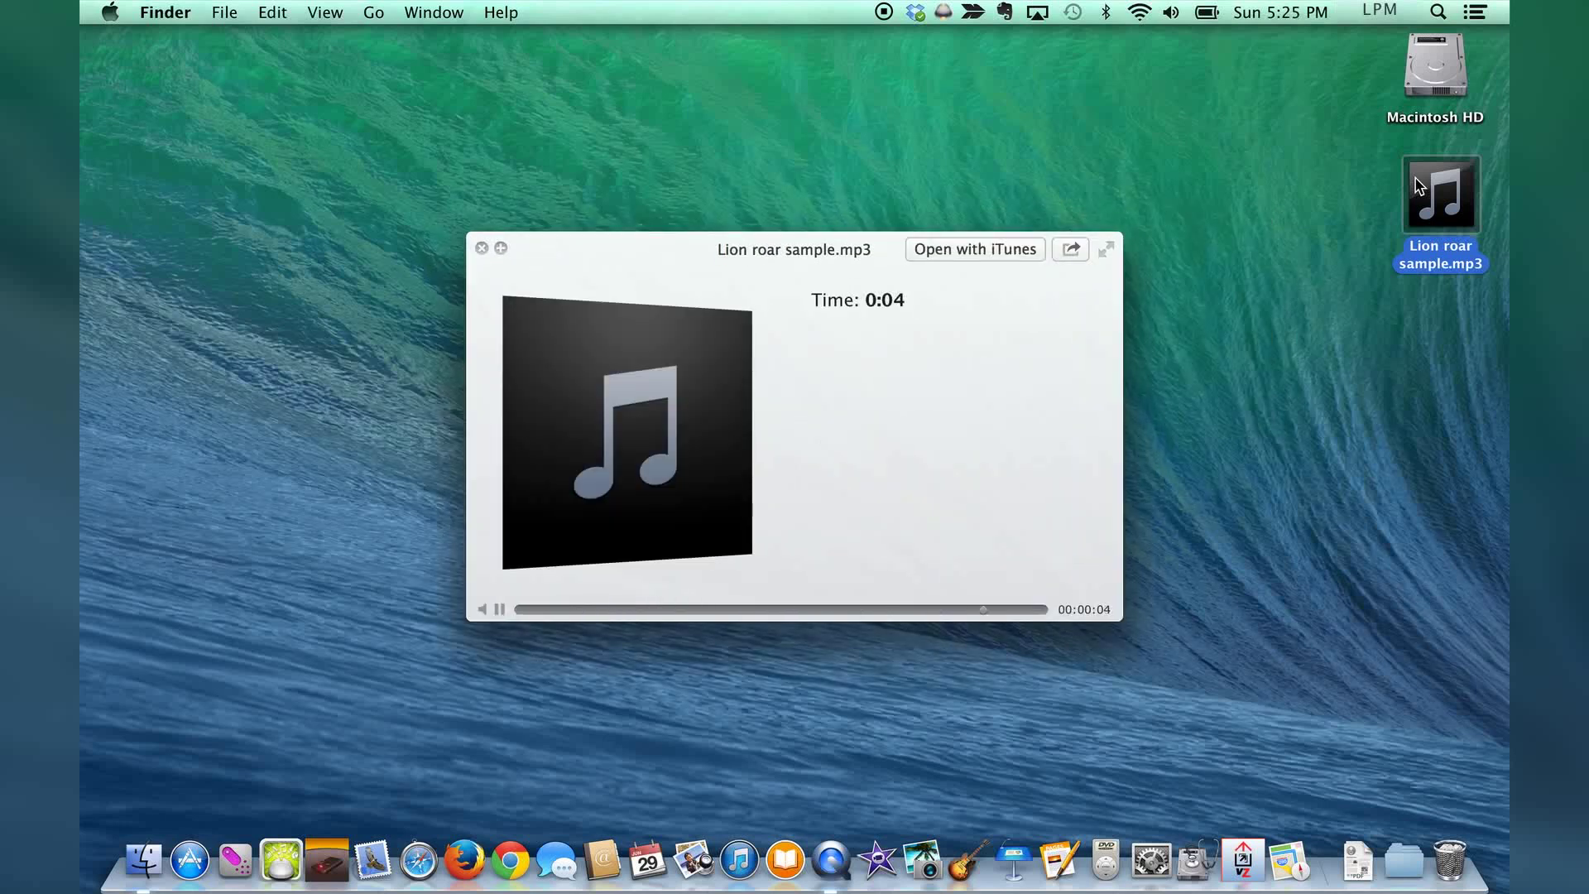
pyautogui.press('space')
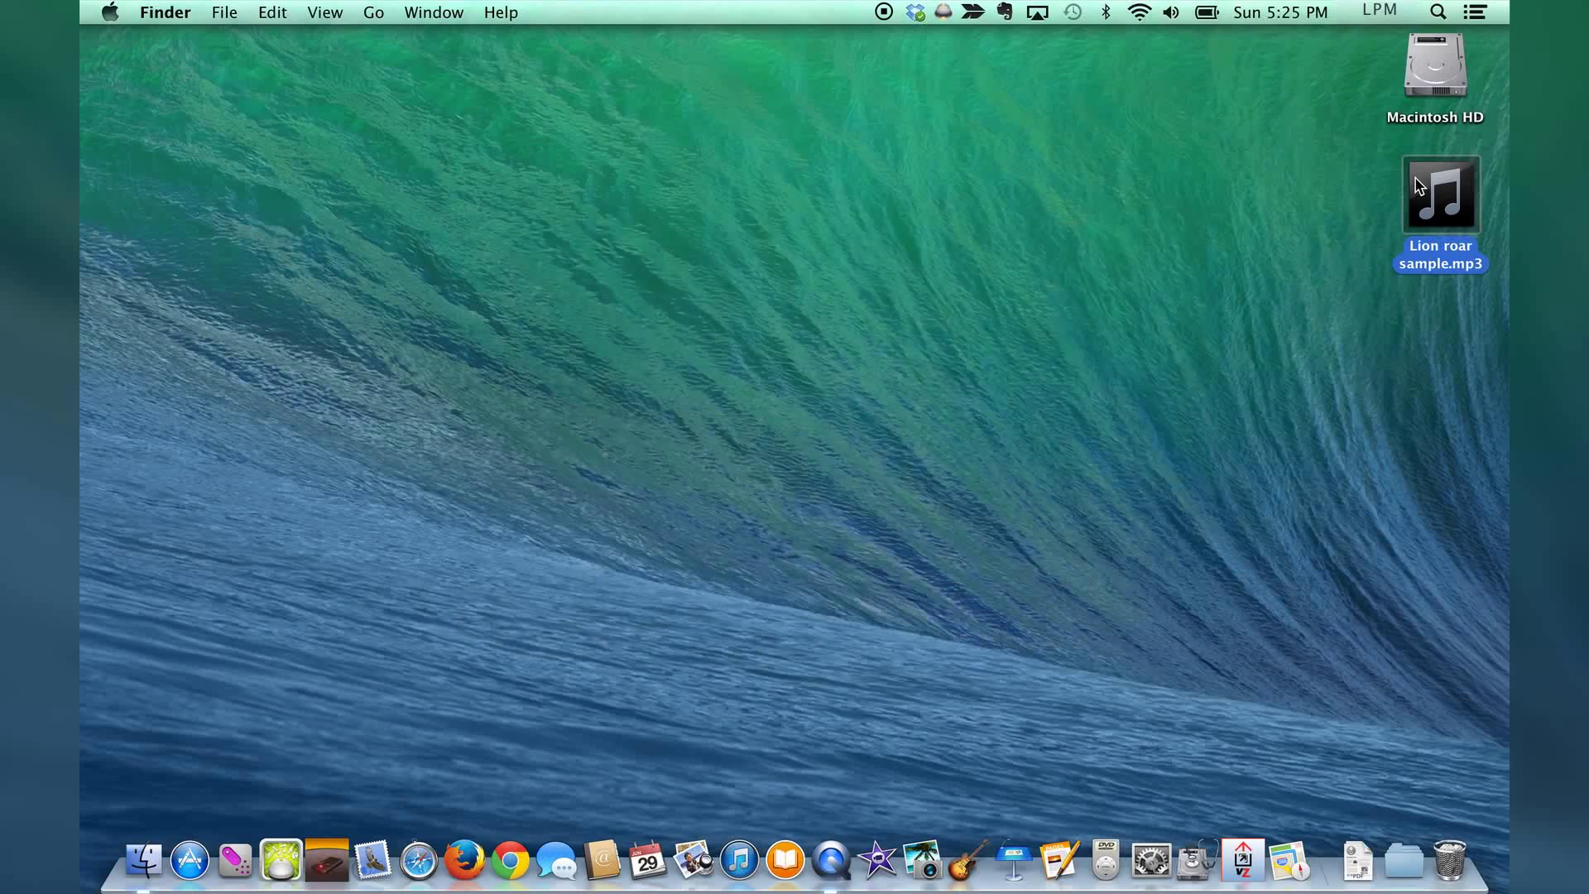
pyautogui.click(1385, 199)
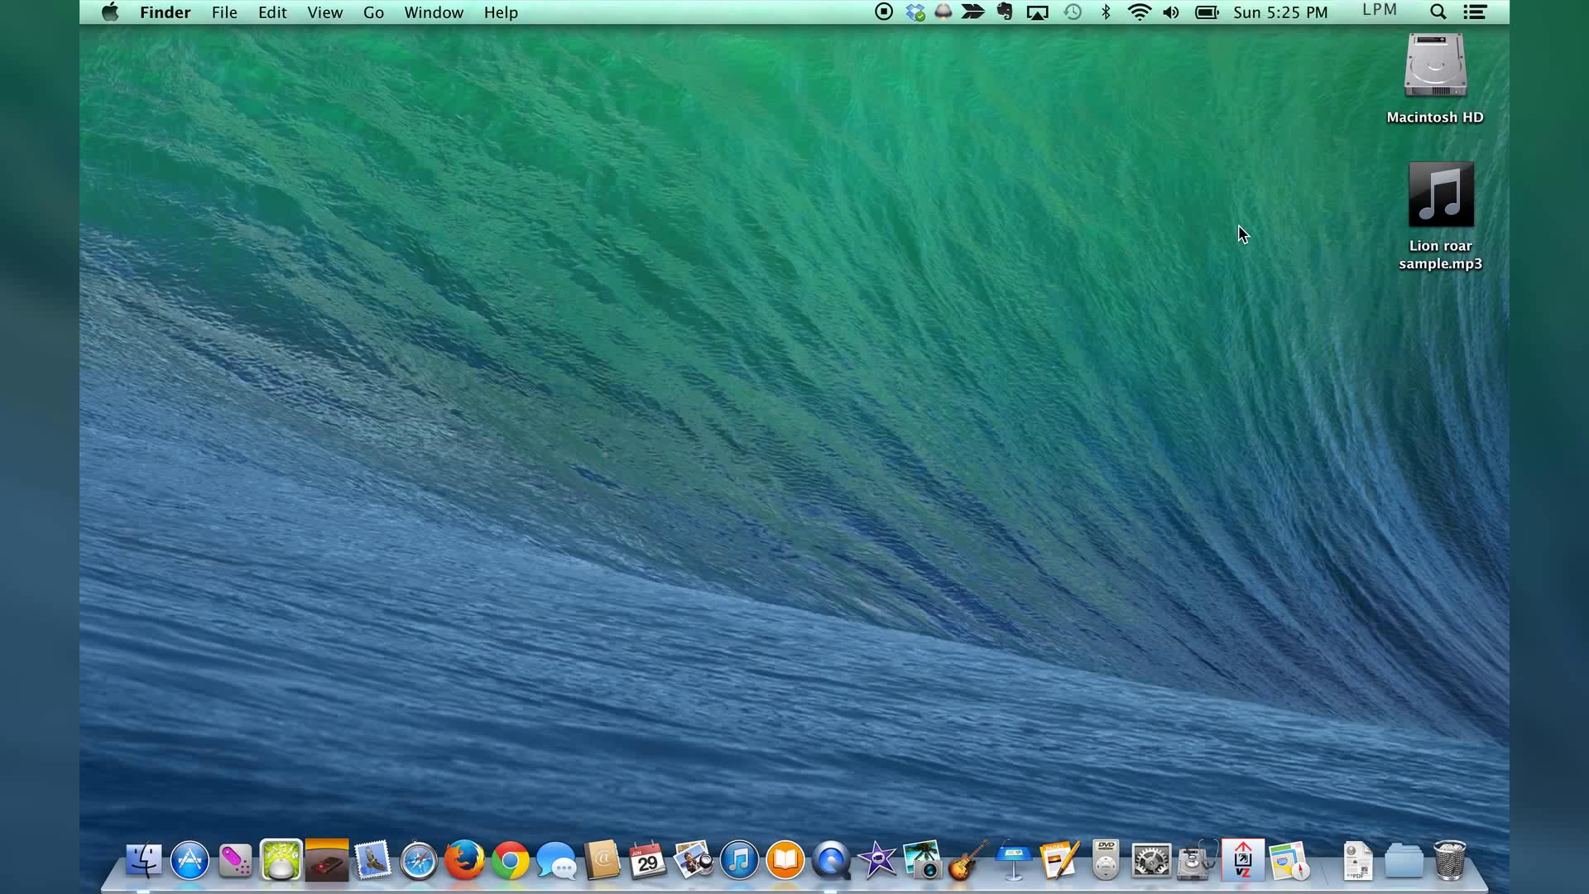
# Step: Play Lion roar sample.mp3 in iTunes, then bring up the file's context menu on the desktop
pyautogui.moveTo(1431, 213)
pyautogui.doubleClick(1431, 214)
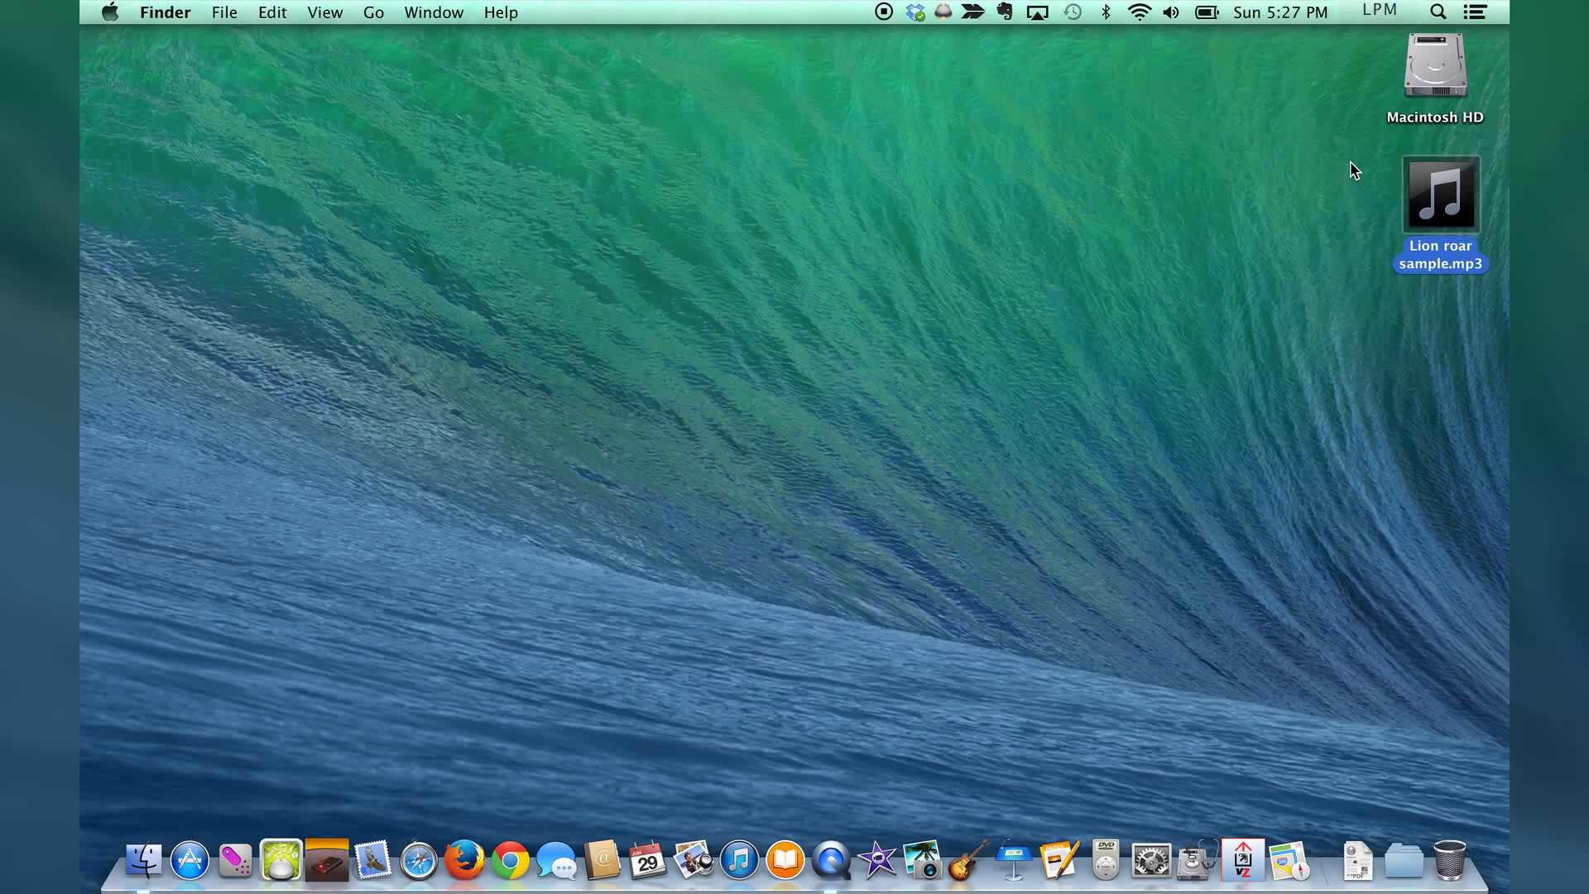
pyautogui.rightClick(1430, 208)
pyautogui.moveTo(1397, 240)
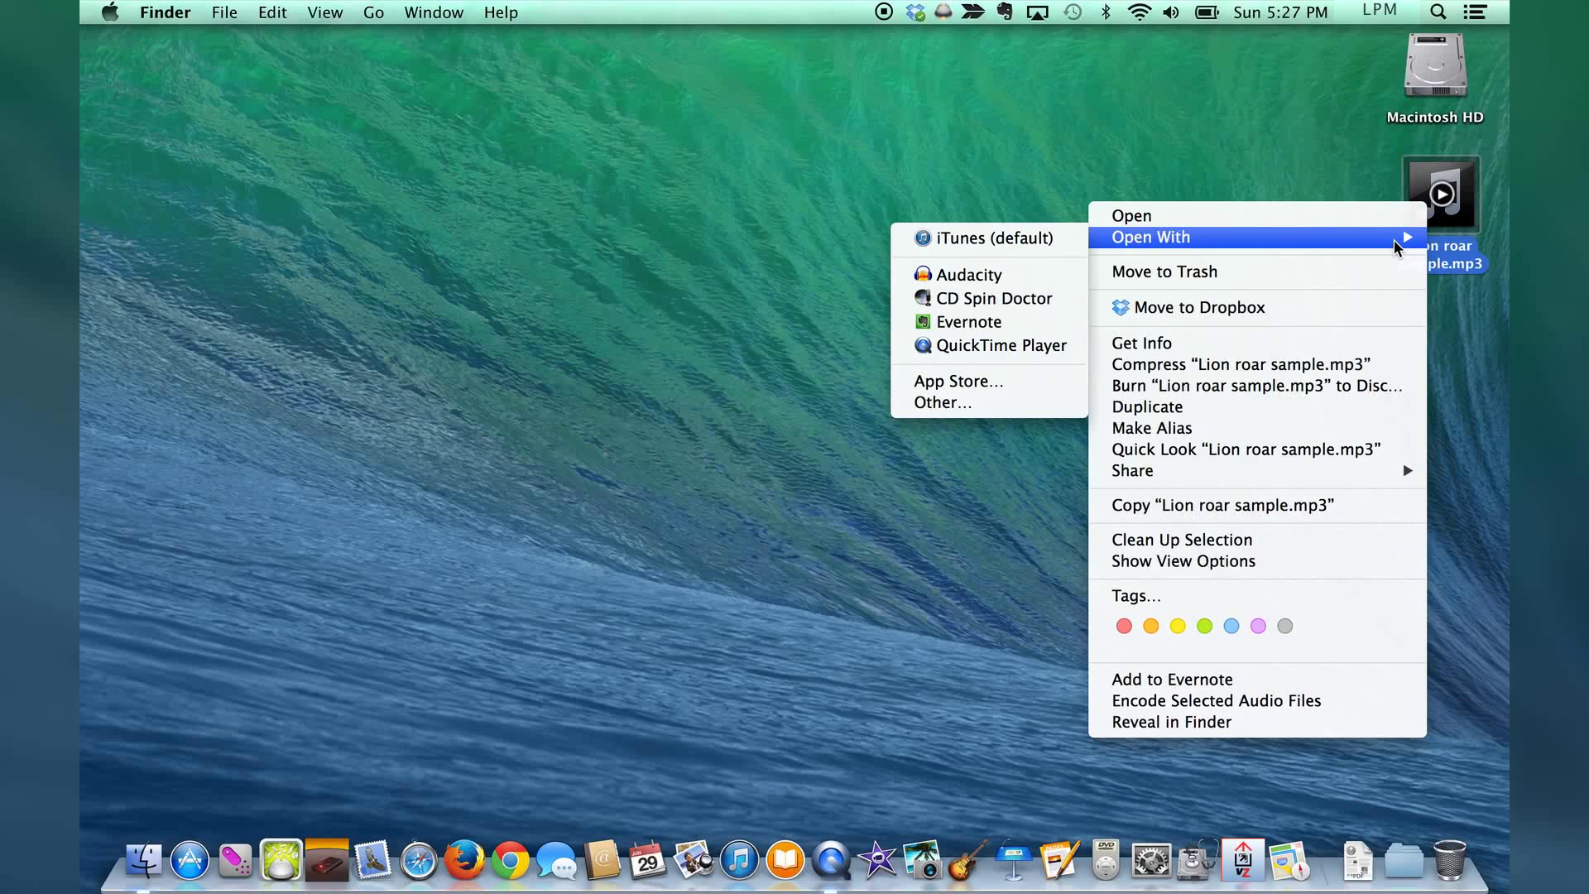
pyautogui.click(1356, 170)
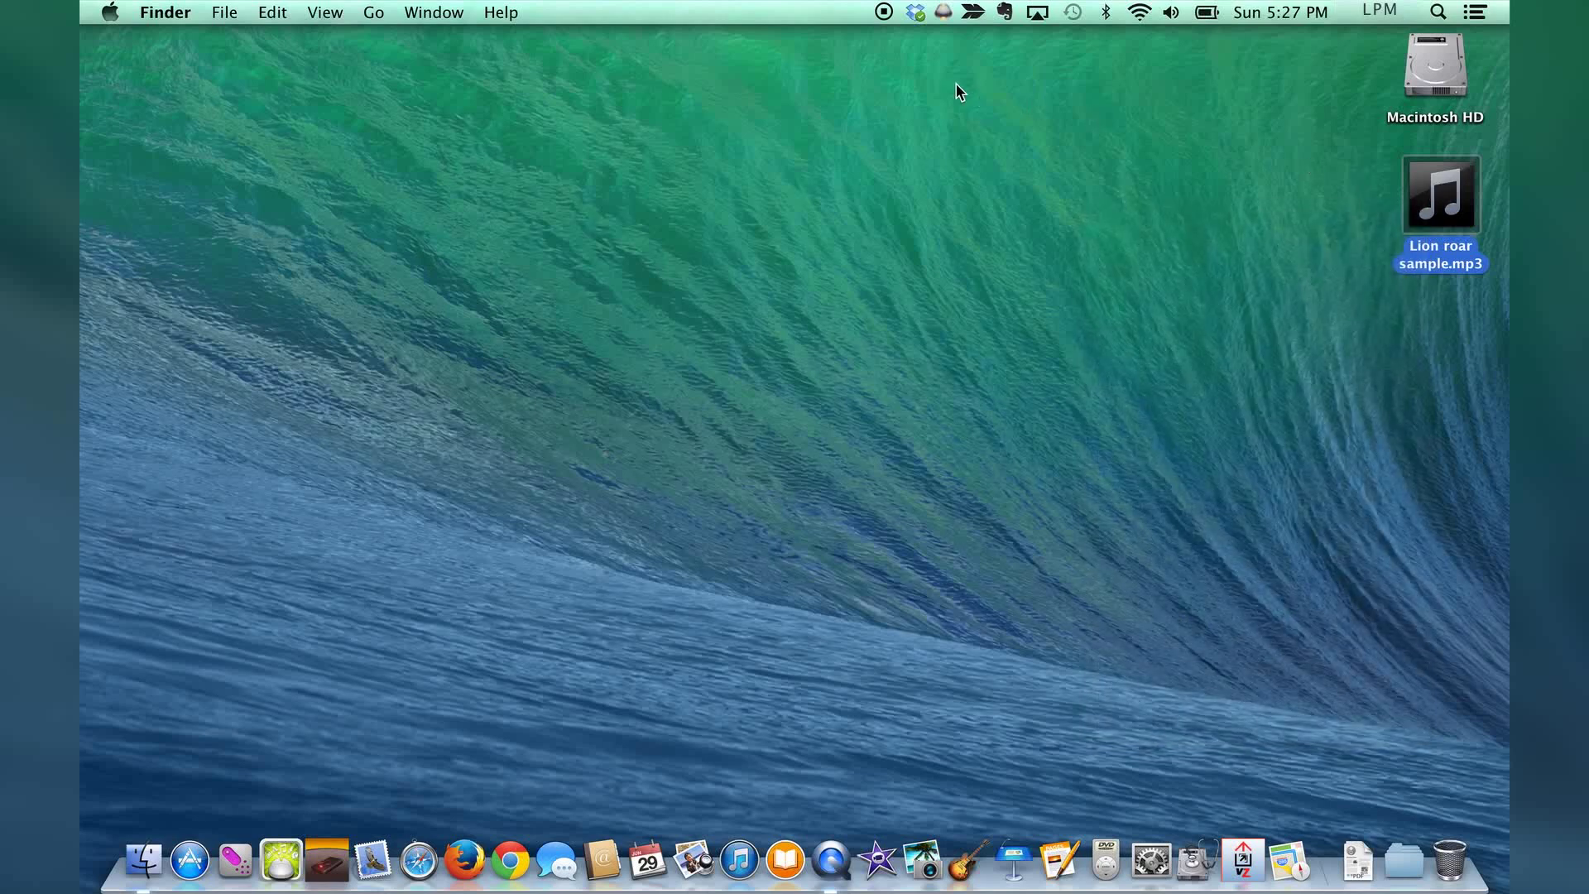
# Step: Show Get Info for Lion roar sample.mp3 to confirm MP3 audio, 113,895 bytes, opening with iTunes
pyautogui.click(231, 15)
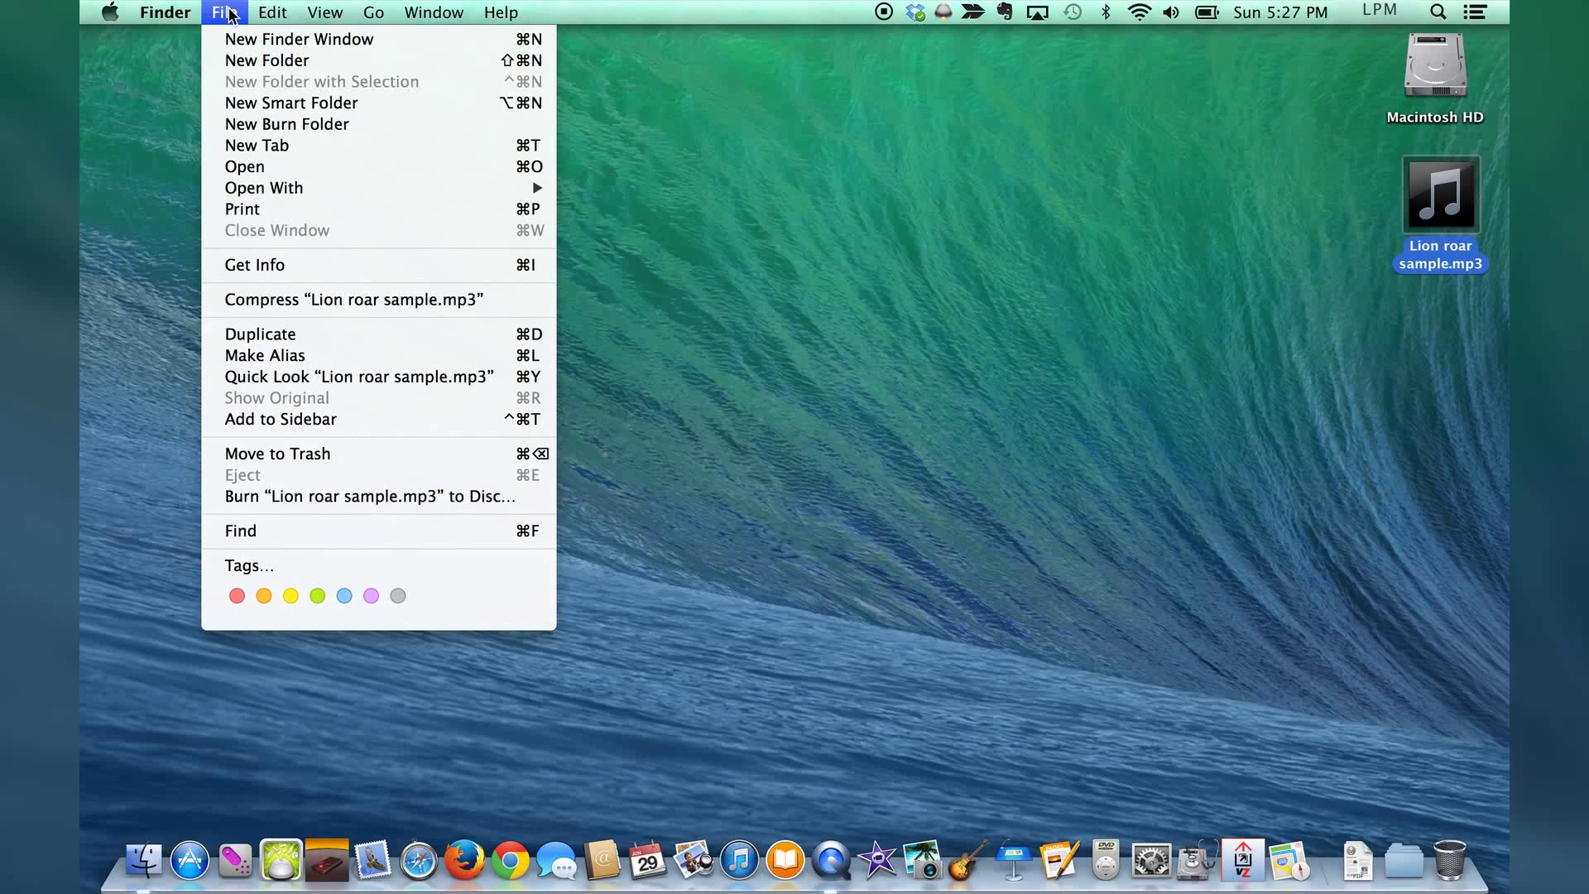
pyautogui.press('super+i')
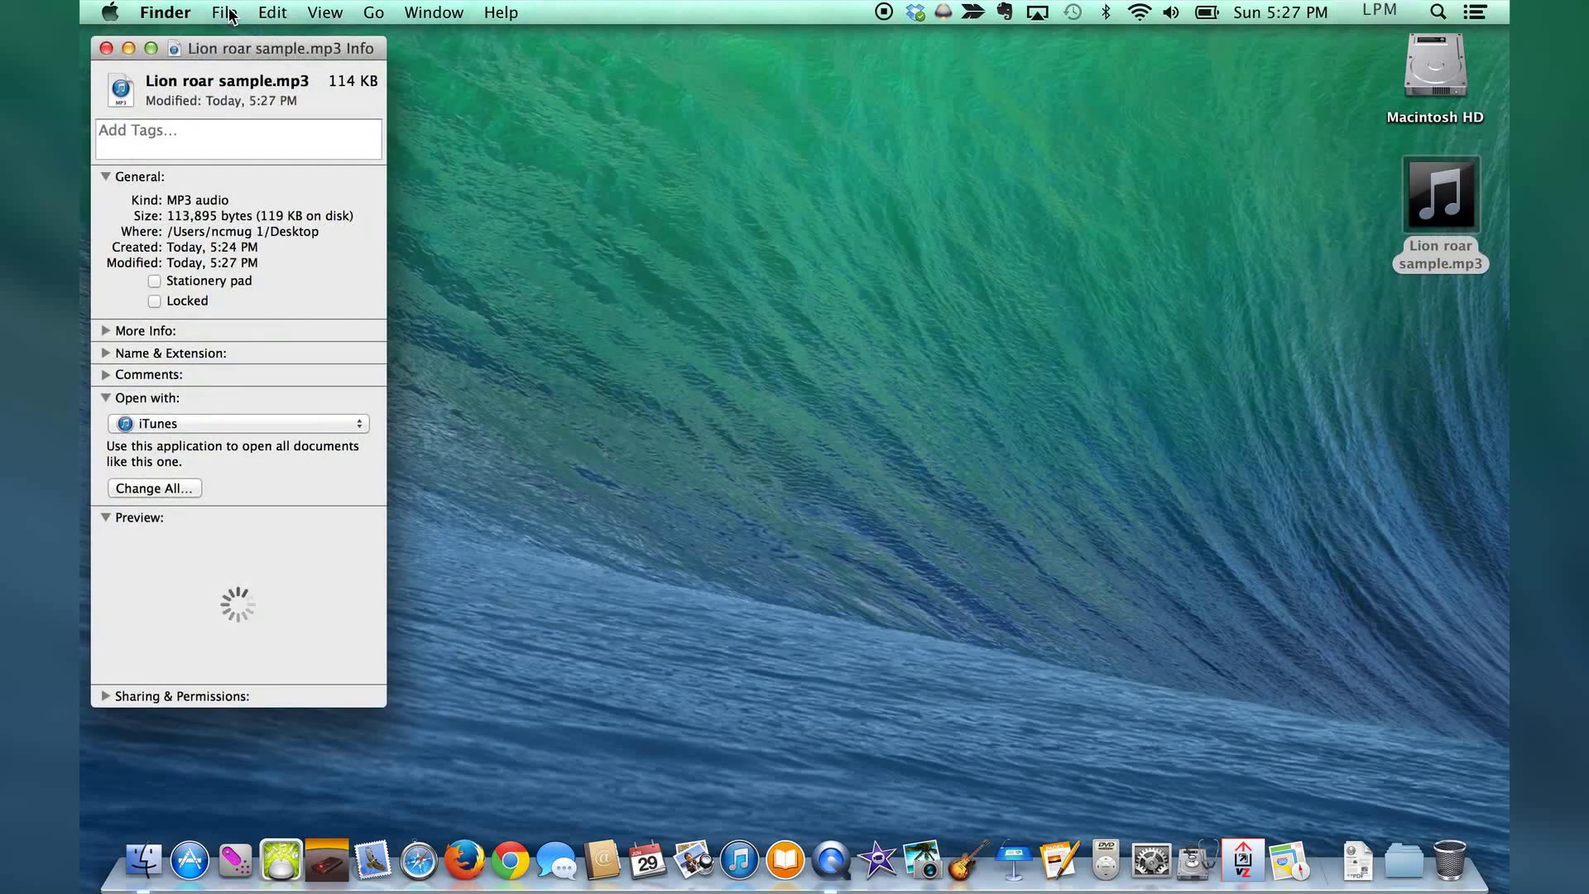
pyautogui.click(357, 424)
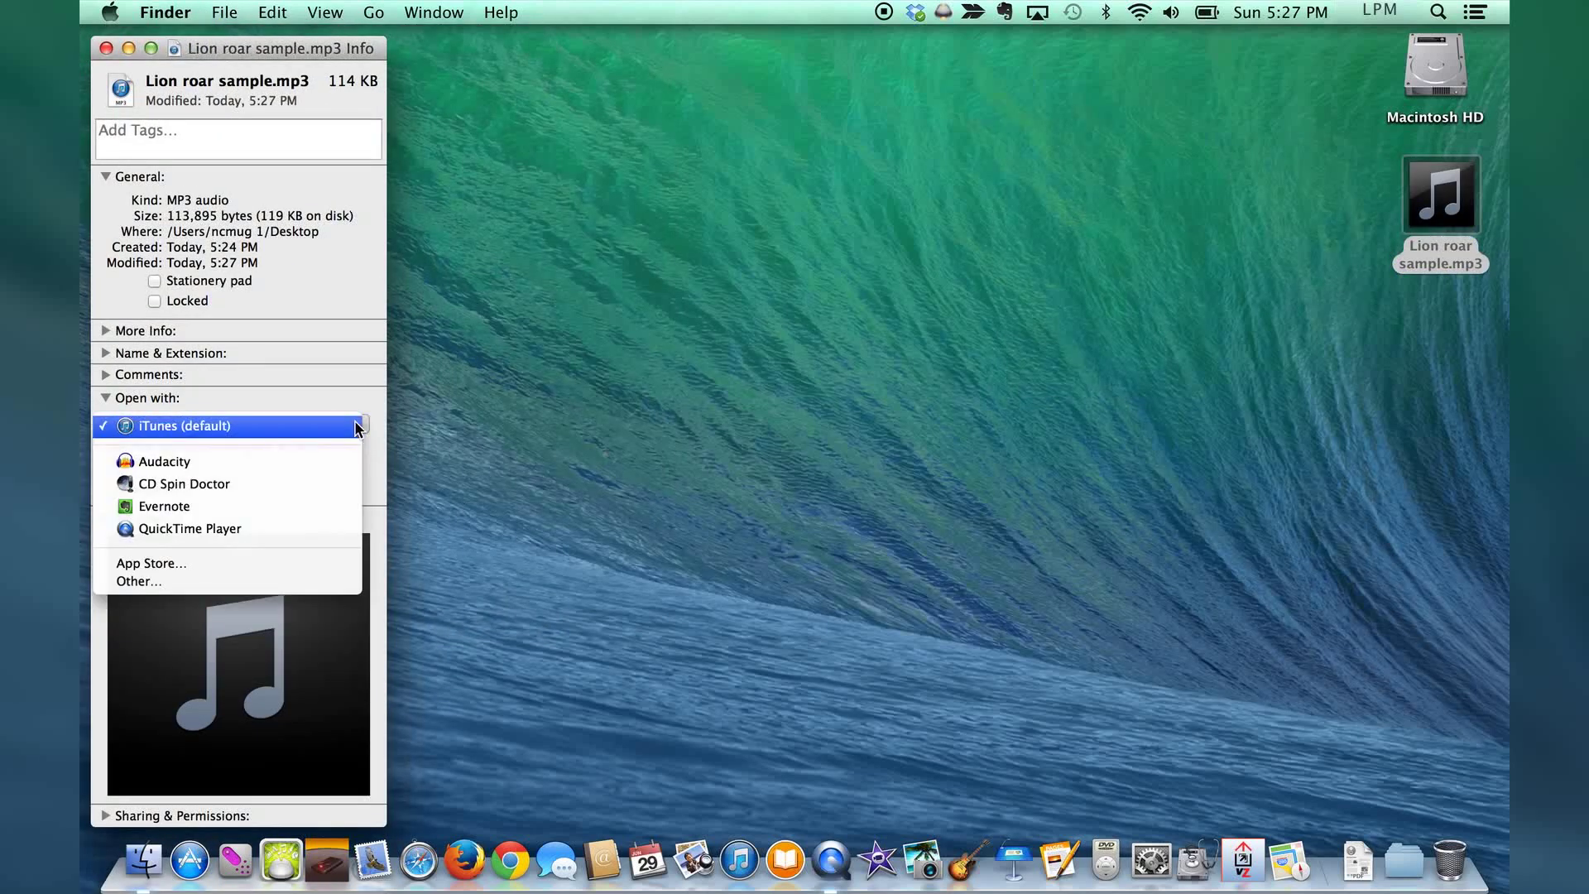